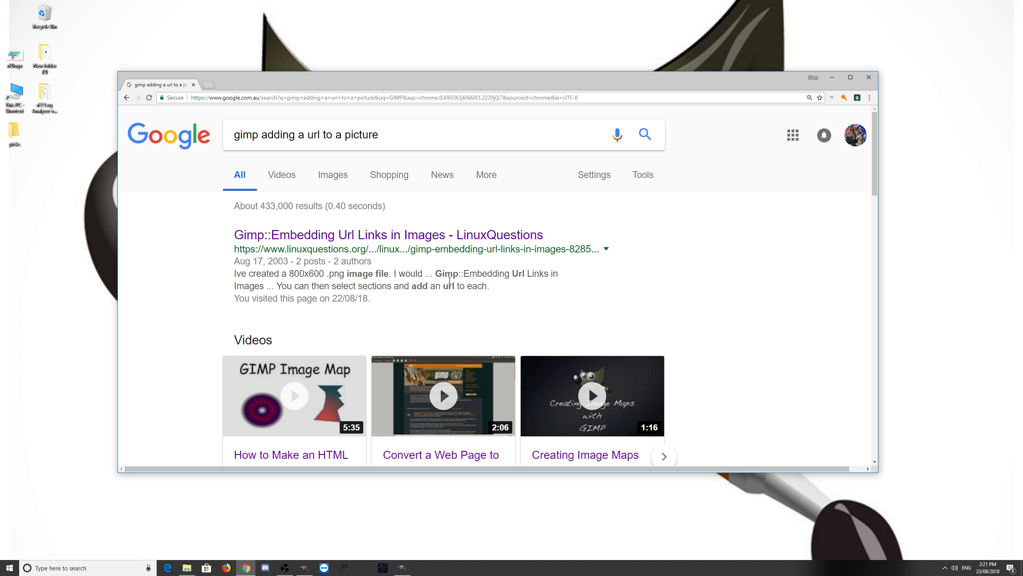
Replace the Google query after "gimp" and search for "gimp 2.8".
{"action": "scroll", "coordinate": [434, 276], "scroll_direction": "down", "scroll_amount": 5}
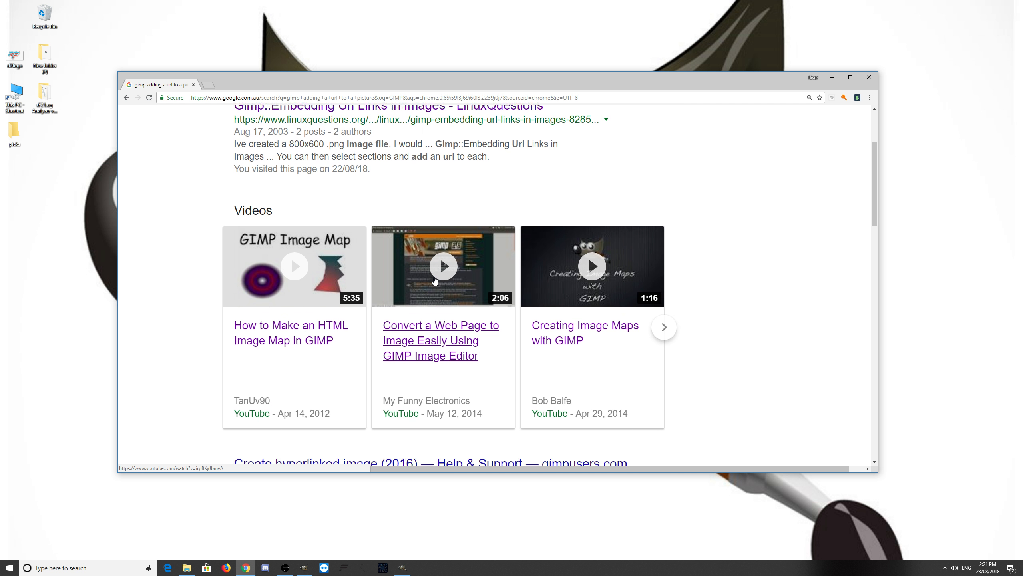
{"action": "scroll", "coordinate": [434, 279], "scroll_direction": "up", "scroll_amount": 5}
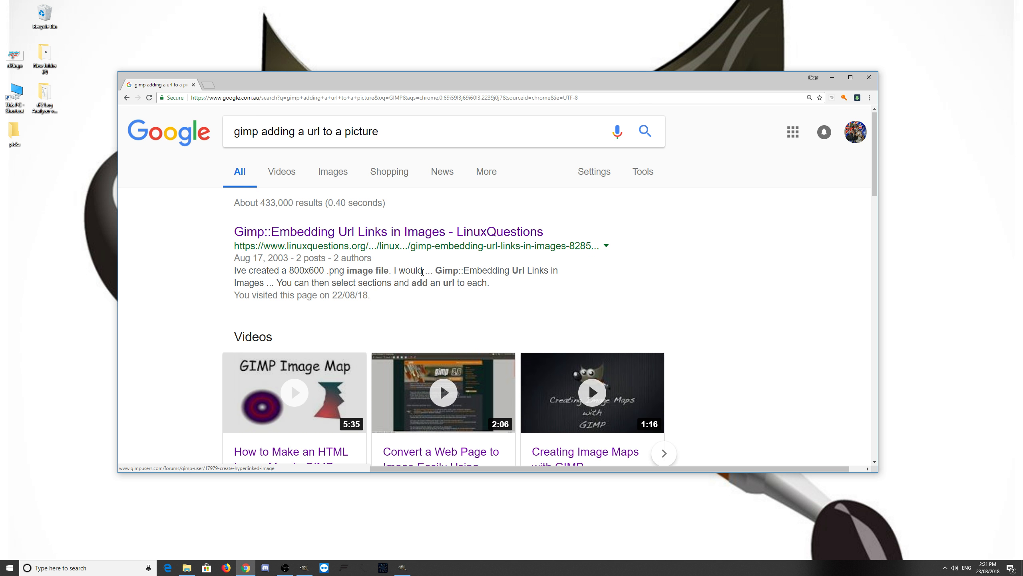
{"action": "left_click_drag", "start_coordinate": [261, 134], "coordinate": [423, 138]}
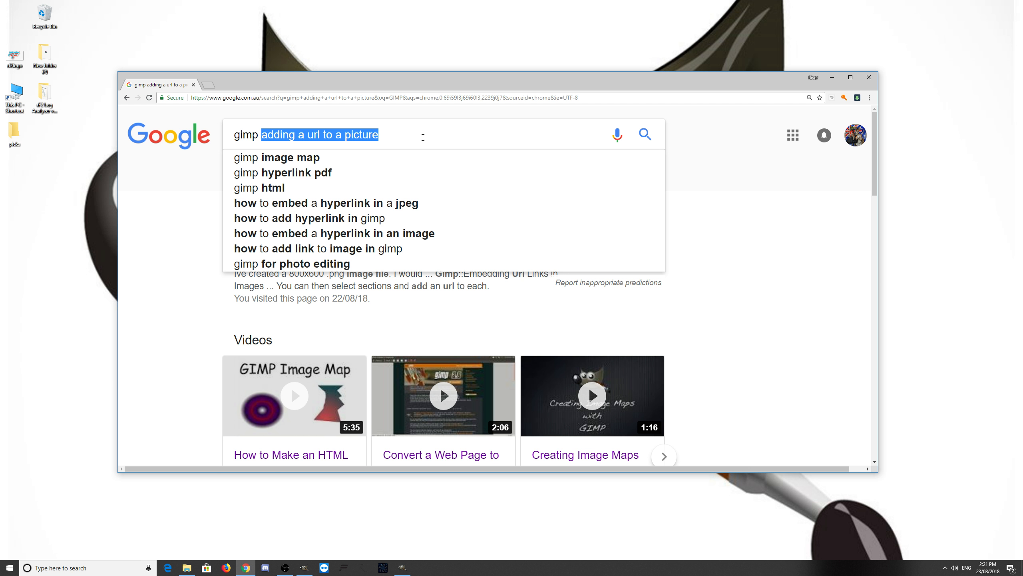
{"action": "key", "text": "BackSpace"}
{"action": "type", "text": "2.8"}
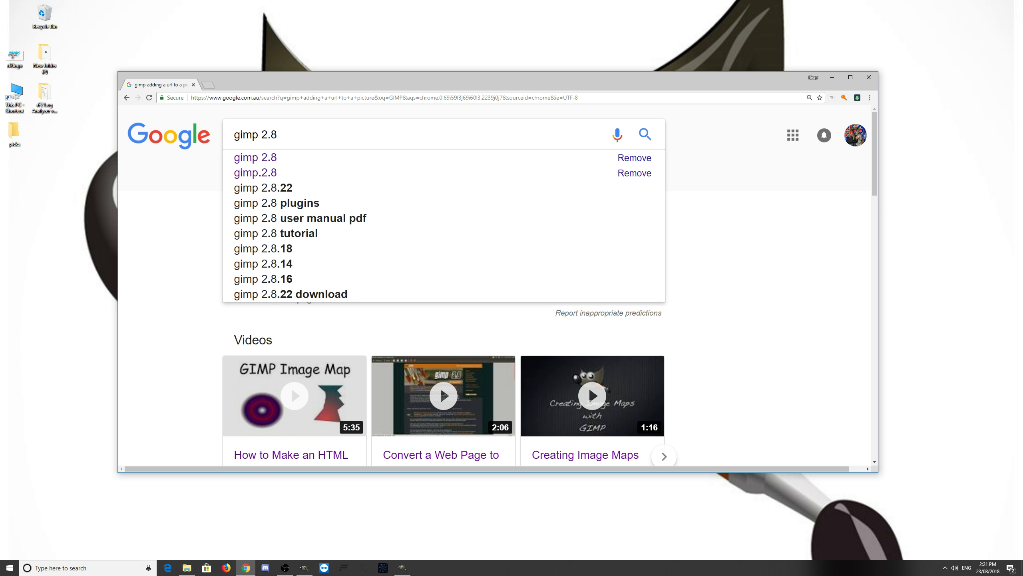
{"action": "key", "text": "Return"}
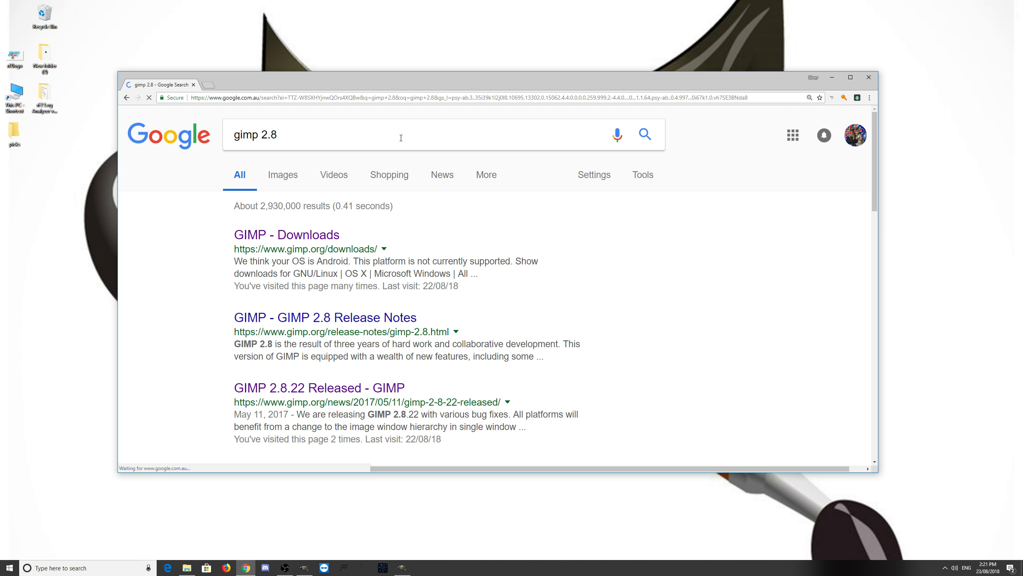
Open the official GIMP Downloads page, view its directory of previous v2.8 Windows installers, and close the browser.
{"action": "left_click", "coordinate": [326, 235]}
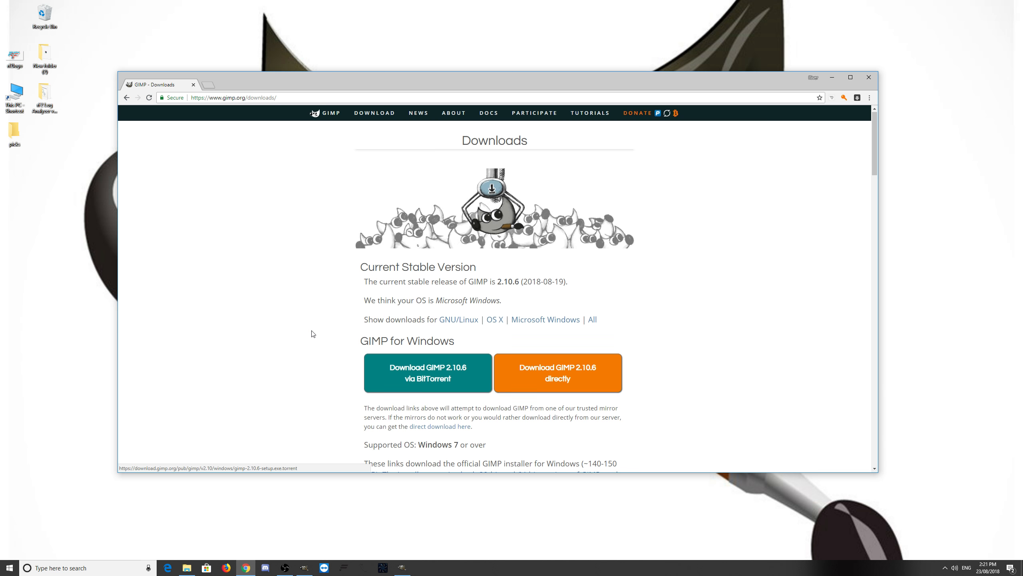
{"action": "scroll", "coordinate": [313, 333], "scroll_direction": "down", "scroll_amount": 5}
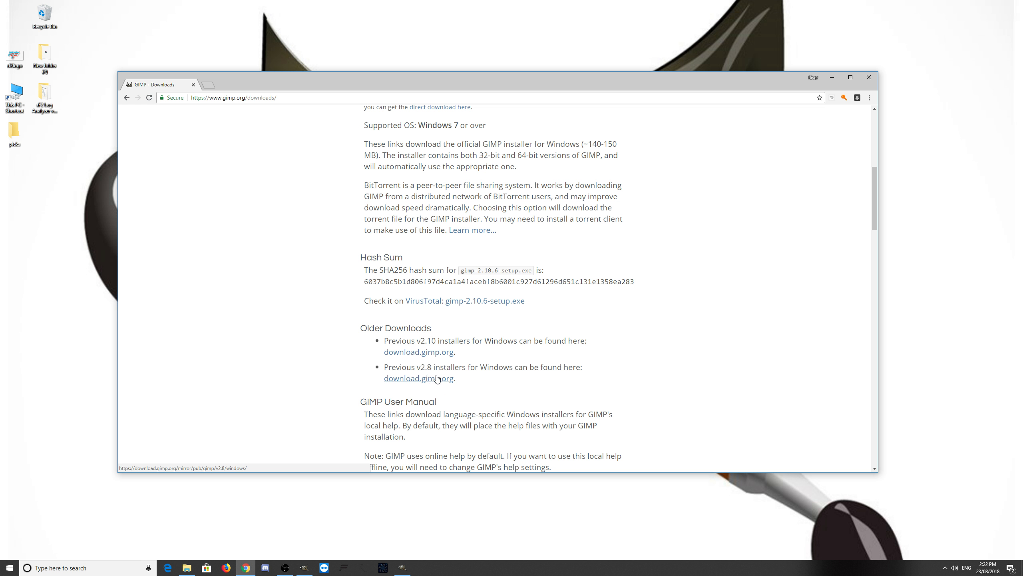
{"action": "left_click", "coordinate": [414, 381]}
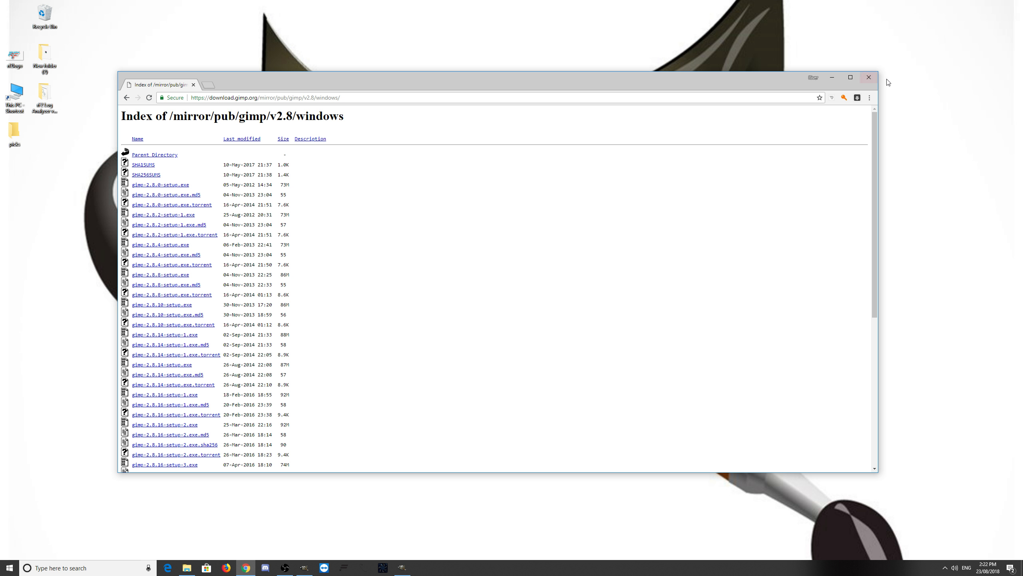
{"action": "left_click", "coordinate": [875, 78]}
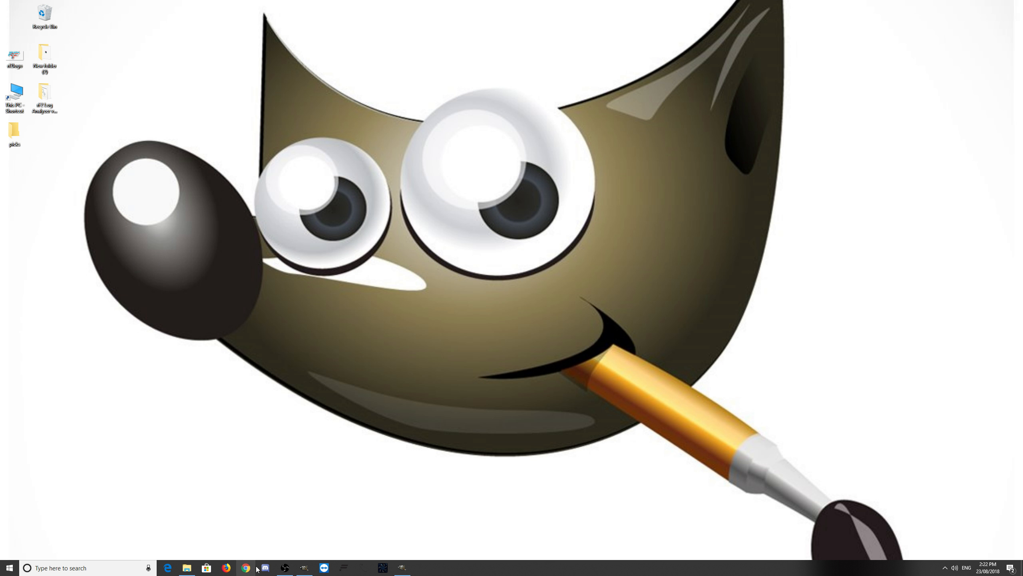
Open a new Chrome window and search Google for "dds plugin for gimp".
{"action": "left_click", "coordinate": [244, 568]}
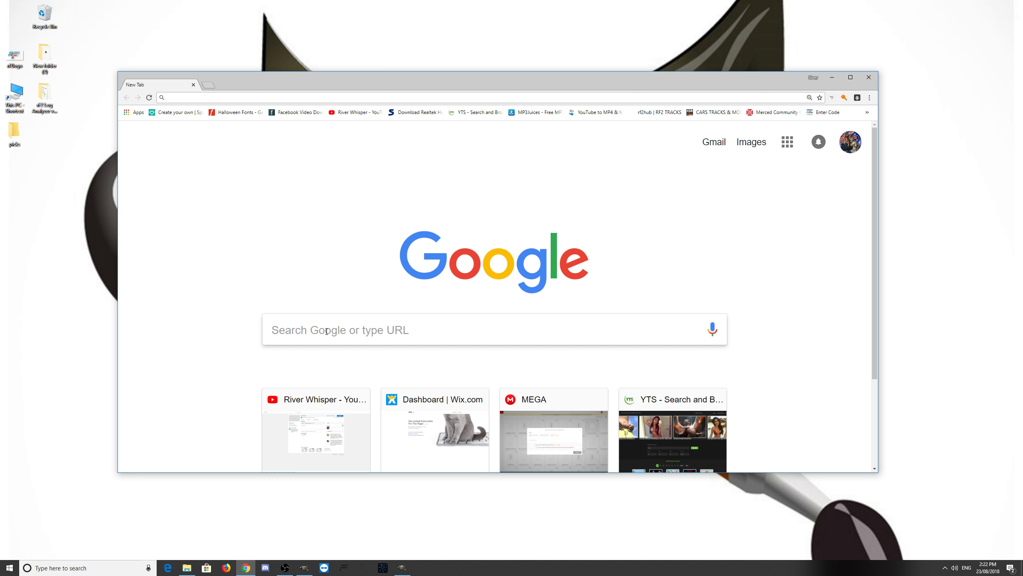
{"action": "left_click", "coordinate": [353, 324]}
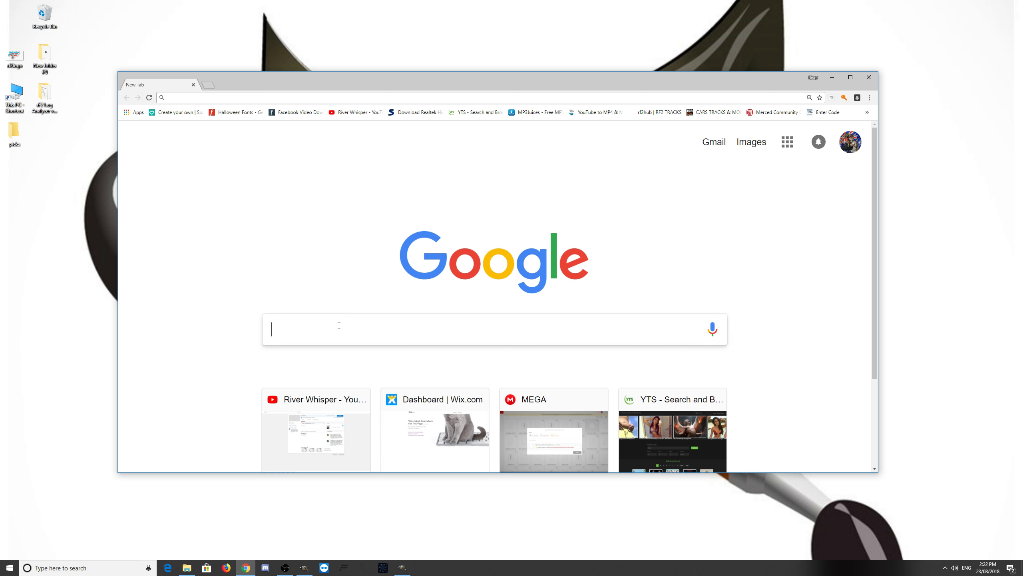
{"action": "type", "text": "DD"}
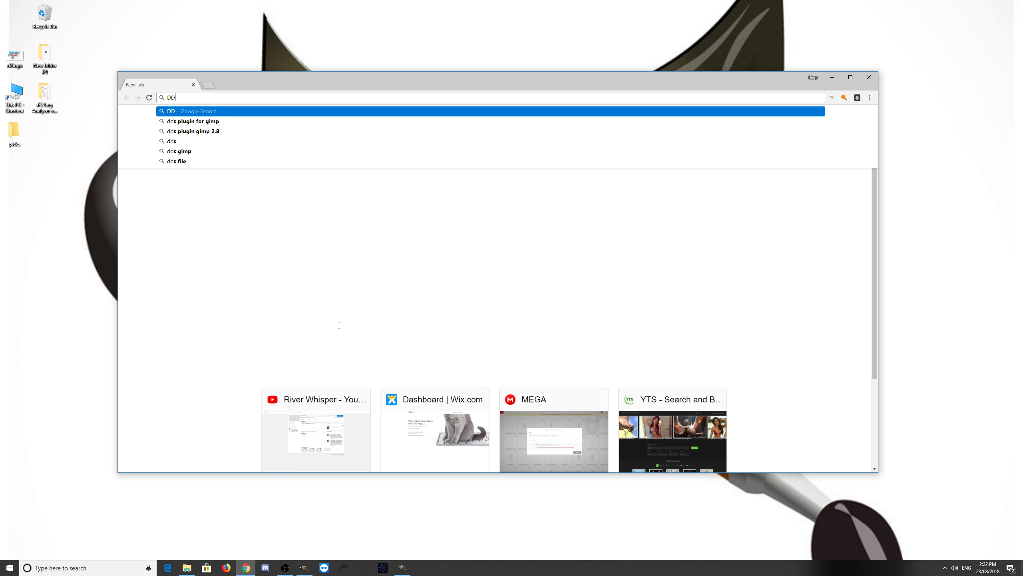
{"action": "left_click", "coordinate": [231, 121]}
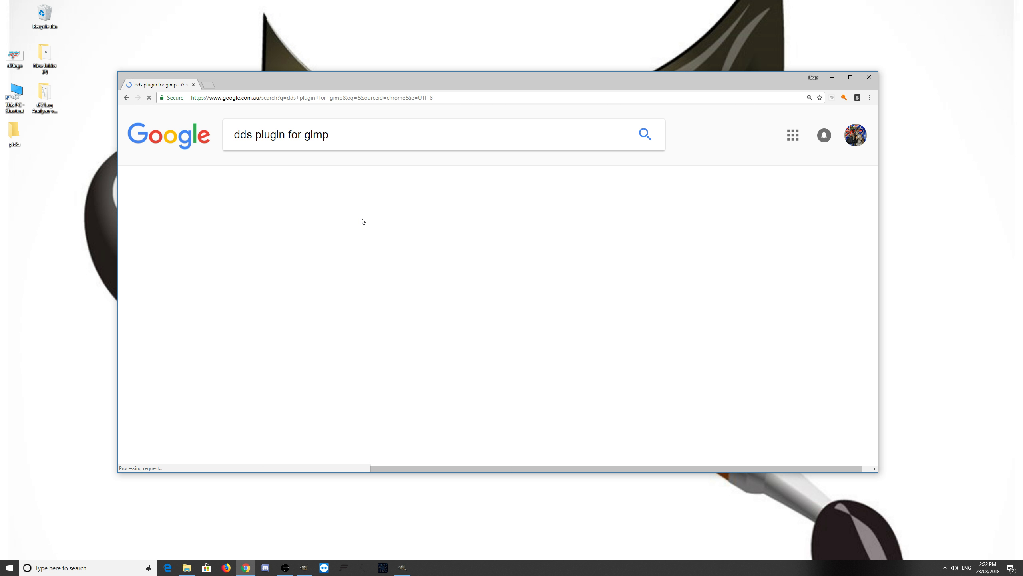
From the GIMP DDS Plugin page on Google Code Archive, download gimp-dds-win64-3.0.1.zip and open it.
{"action": "scroll", "coordinate": [381, 377], "scroll_direction": "down", "scroll_amount": 5}
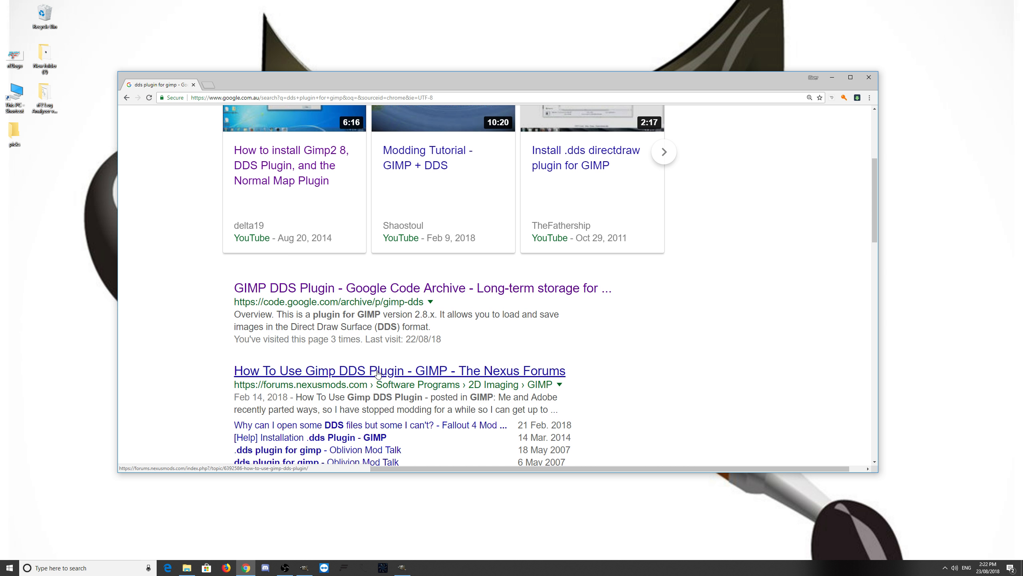
{"action": "left_click", "coordinate": [403, 293]}
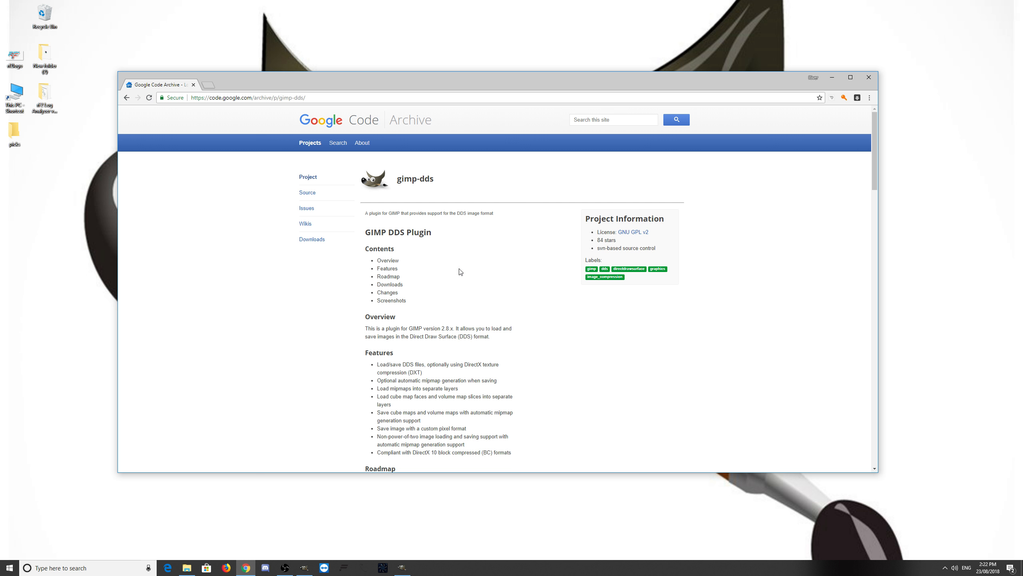
{"action": "left_click", "coordinate": [316, 240]}
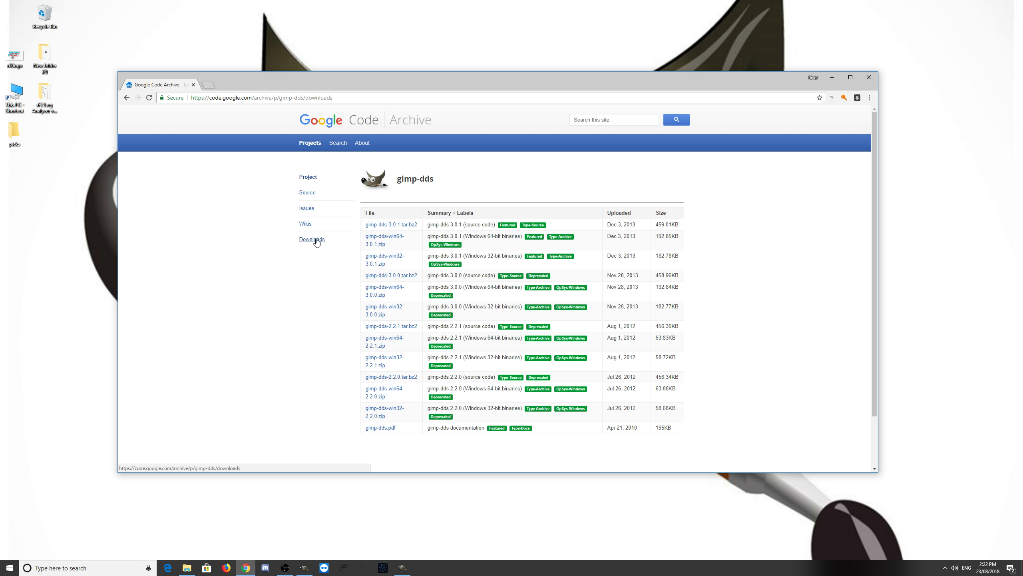
{"action": "left_click", "coordinate": [401, 241]}
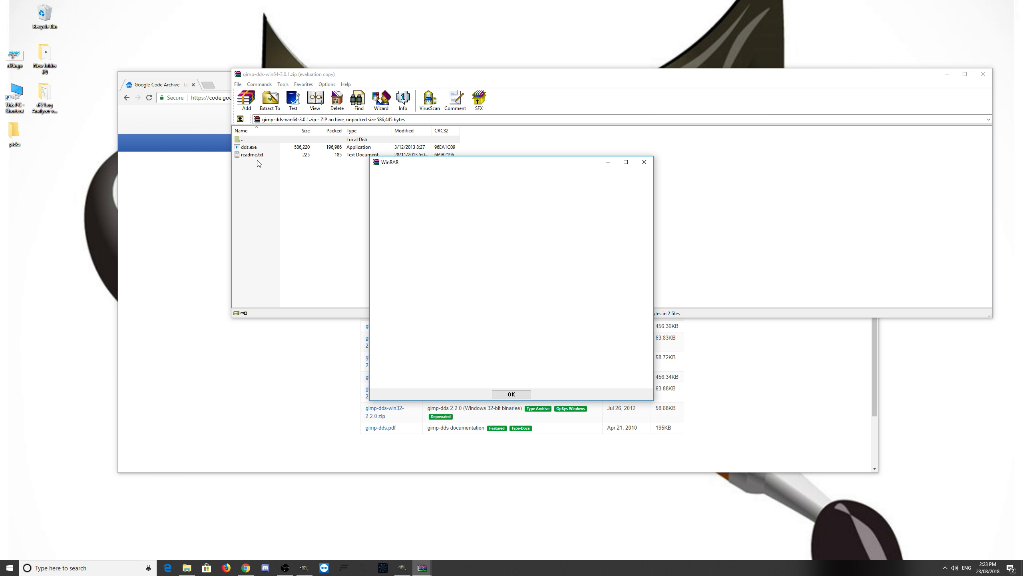
Open readme.txt from the archive to read the install location, moving its window clear of the archive's file list.
{"action": "double_click", "coordinate": [257, 155]}
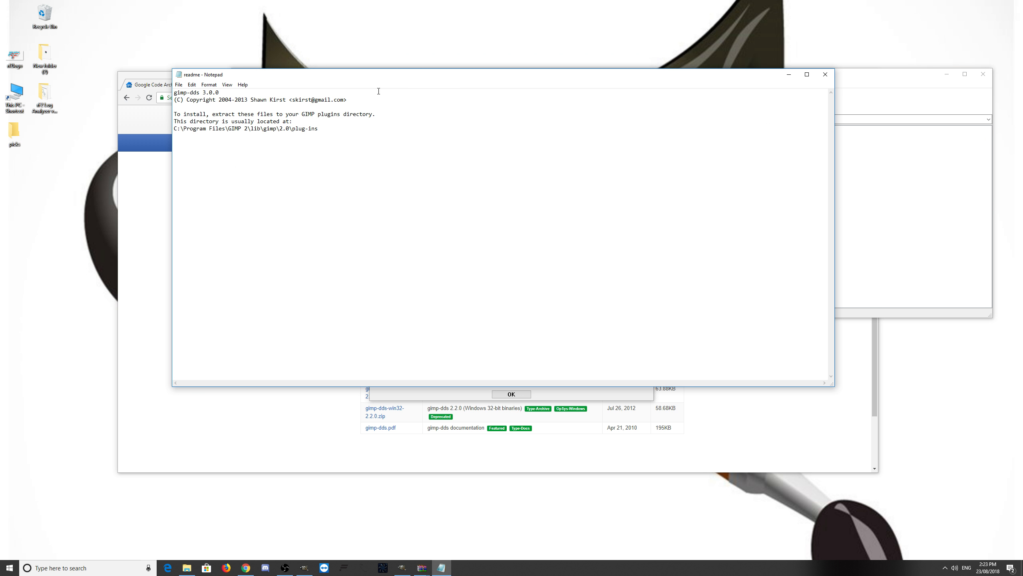
{"action": "left_click_drag", "start_coordinate": [413, 87], "coordinate": [609, 162]}
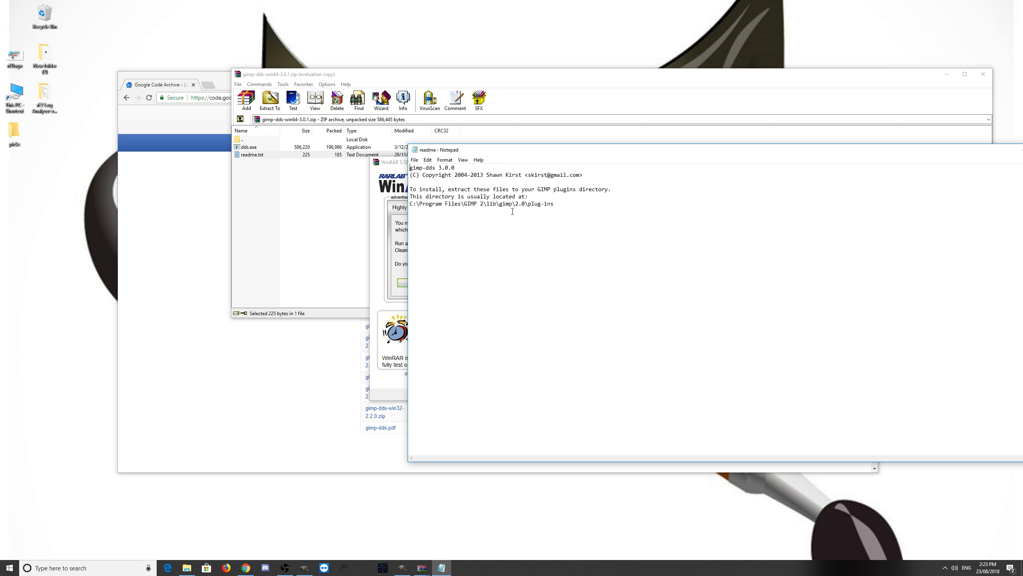
In File Explorer, open the GIMP 2 folder inside Program Files (x86) on the DATA (D:) drive.
{"action": "left_click", "coordinate": [187, 568]}
{"action": "scroll", "coordinate": [351, 362], "scroll_direction": "down", "scroll_amount": 3}
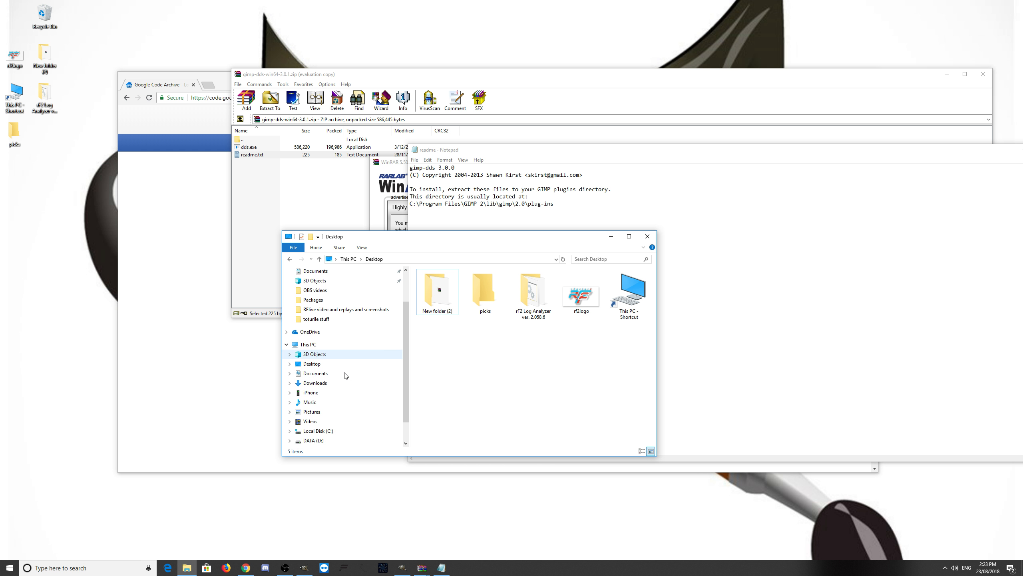
{"action": "left_click", "coordinate": [314, 411]}
{"action": "scroll", "coordinate": [472, 326], "scroll_direction": "down", "scroll_amount": 10}
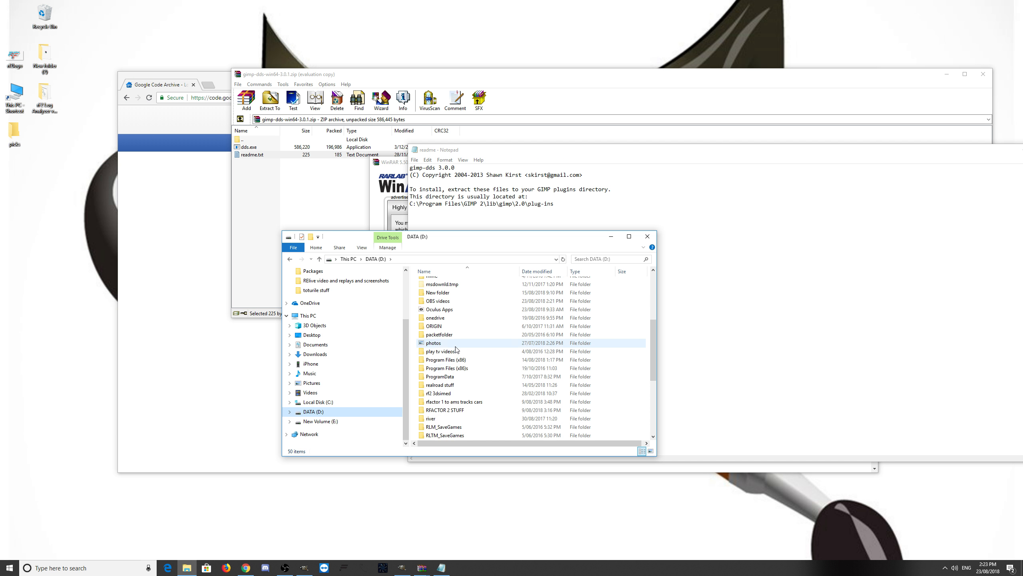
{"action": "scroll", "coordinate": [454, 391], "scroll_direction": "up", "scroll_amount": 2}
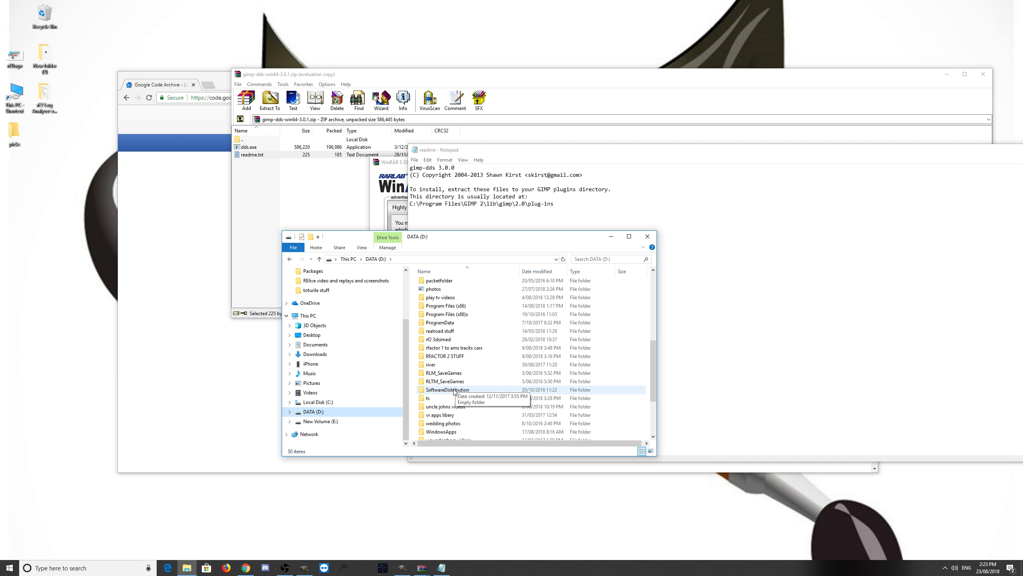
{"action": "double_click", "coordinate": [465, 308]}
{"action": "scroll", "coordinate": [458, 390], "scroll_direction": "down", "scroll_amount": 6}
{"action": "scroll", "coordinate": [456, 390], "scroll_direction": "down", "scroll_amount": 3}
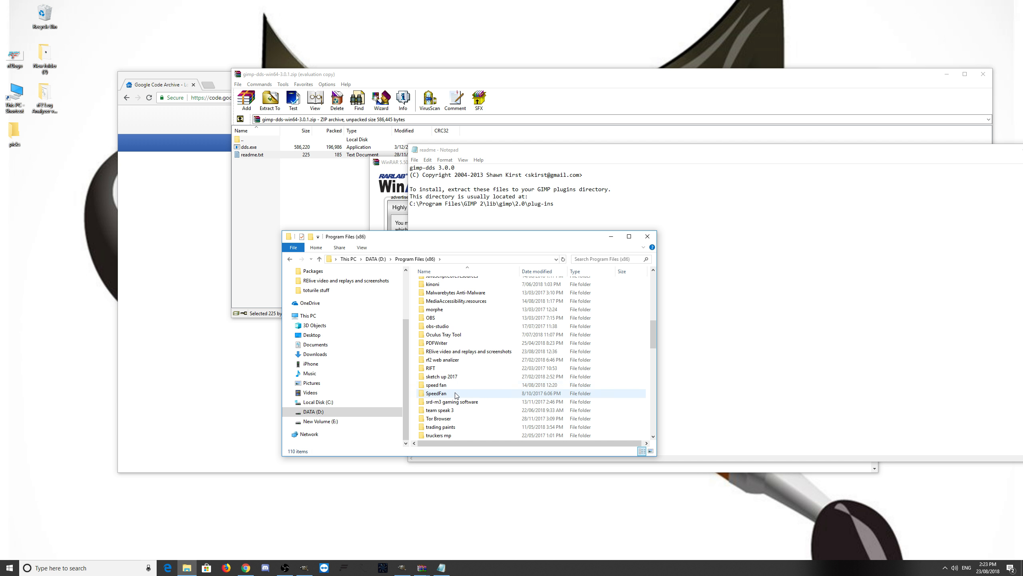
{"action": "scroll", "coordinate": [447, 377], "scroll_direction": "up", "scroll_amount": 3}
{"action": "double_click", "coordinate": [434, 297]}
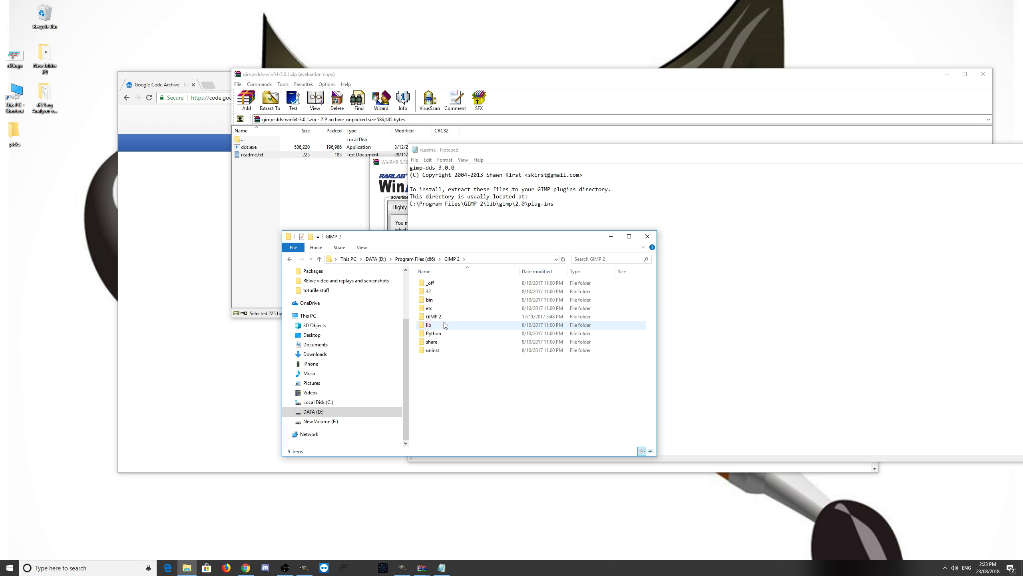
Open the lib\gimp\2.0\plug-ins subfolder and locate the dds application in it.
{"action": "double_click", "coordinate": [432, 325]}
{"action": "double_click", "coordinate": [431, 308]}
{"action": "double_click", "coordinate": [429, 284]}
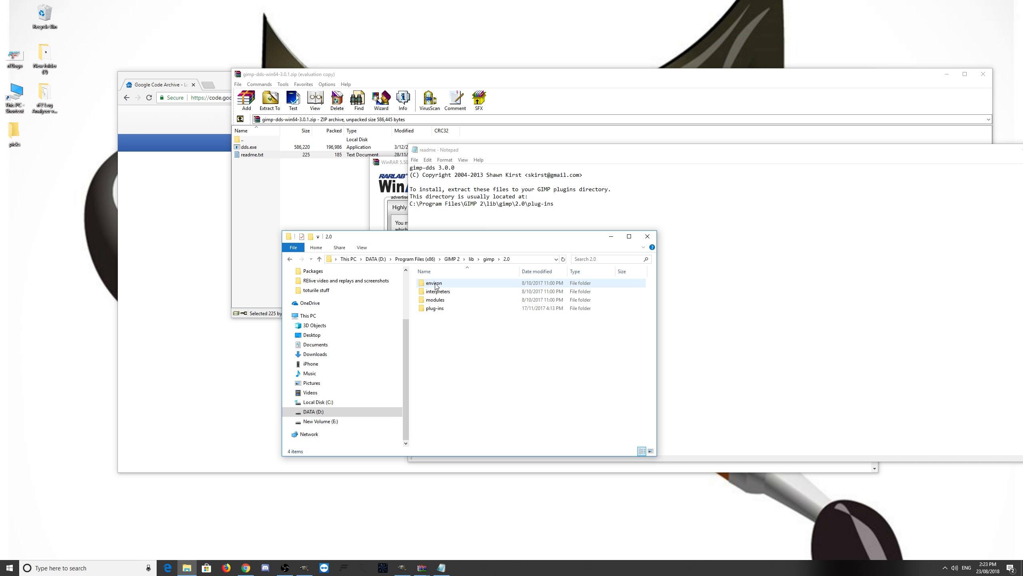
{"action": "double_click", "coordinate": [441, 308]}
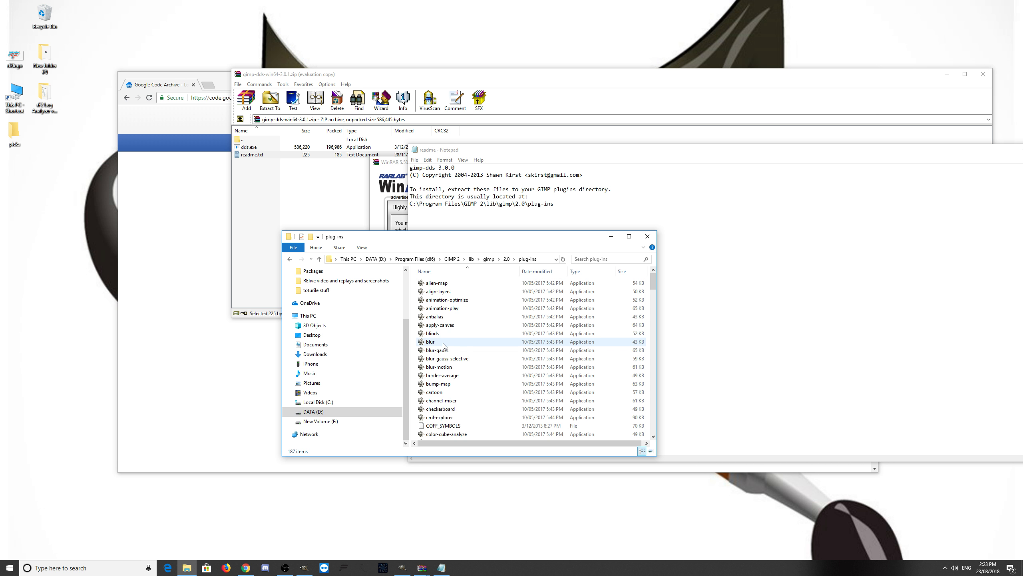
{"action": "scroll", "coordinate": [439, 332], "scroll_direction": "down", "scroll_amount": 8}
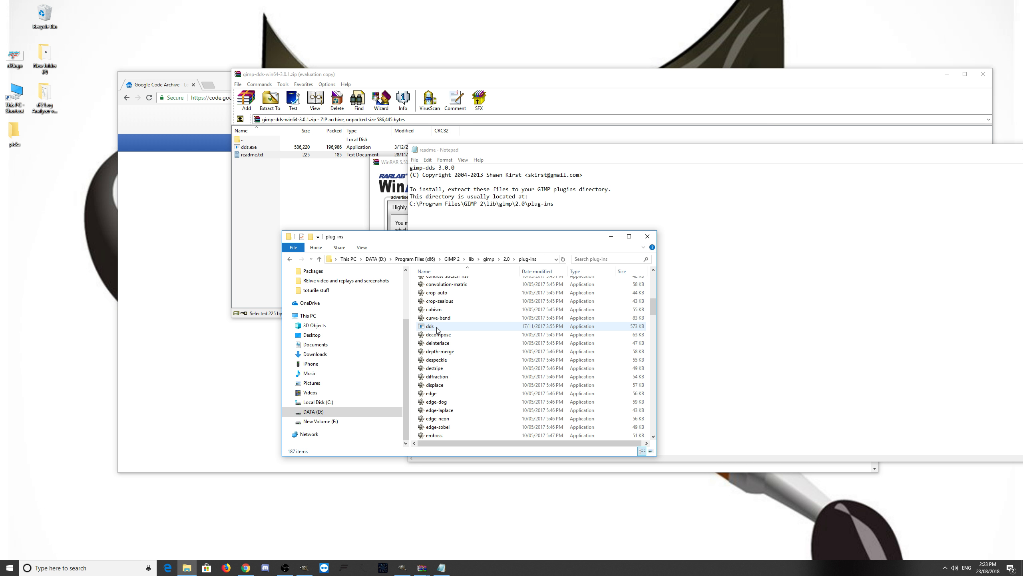
Close the plug-ins folder, the readme, the WinRAR notification and archive, and the browser.
{"action": "left_click", "coordinate": [648, 240]}
{"action": "left_click_drag", "start_coordinate": [662, 157], "coordinate": [439, 166]}
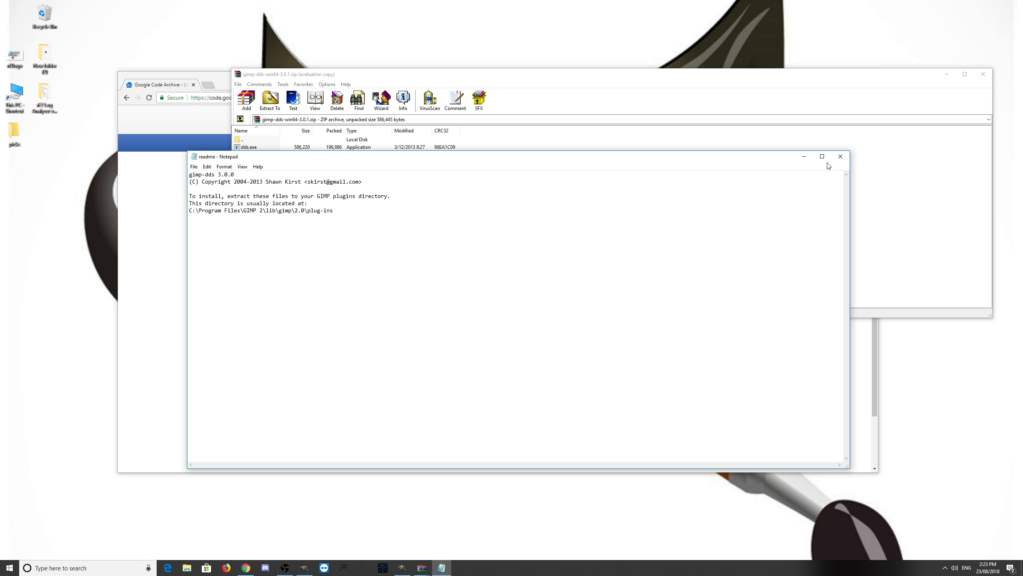
{"action": "left_click", "coordinate": [841, 157]}
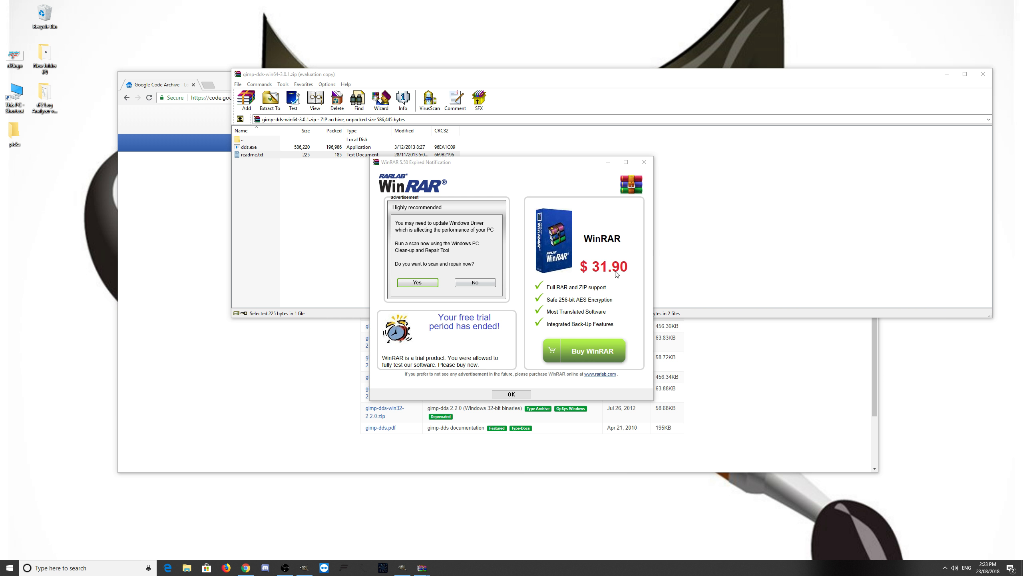
{"action": "left_click", "coordinate": [646, 164]}
{"action": "left_click", "coordinate": [983, 74]}
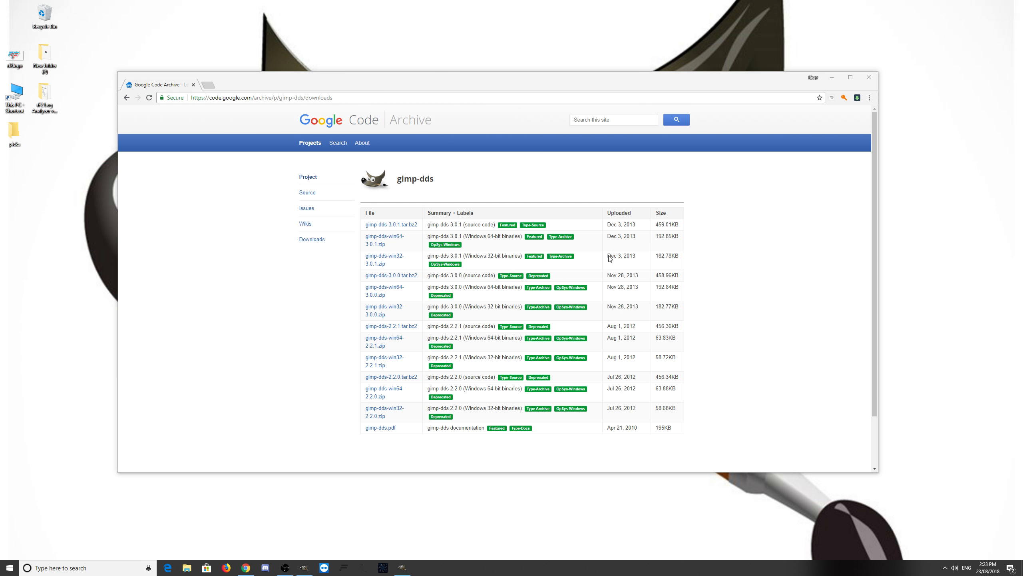
{"action": "left_click", "coordinate": [868, 77]}
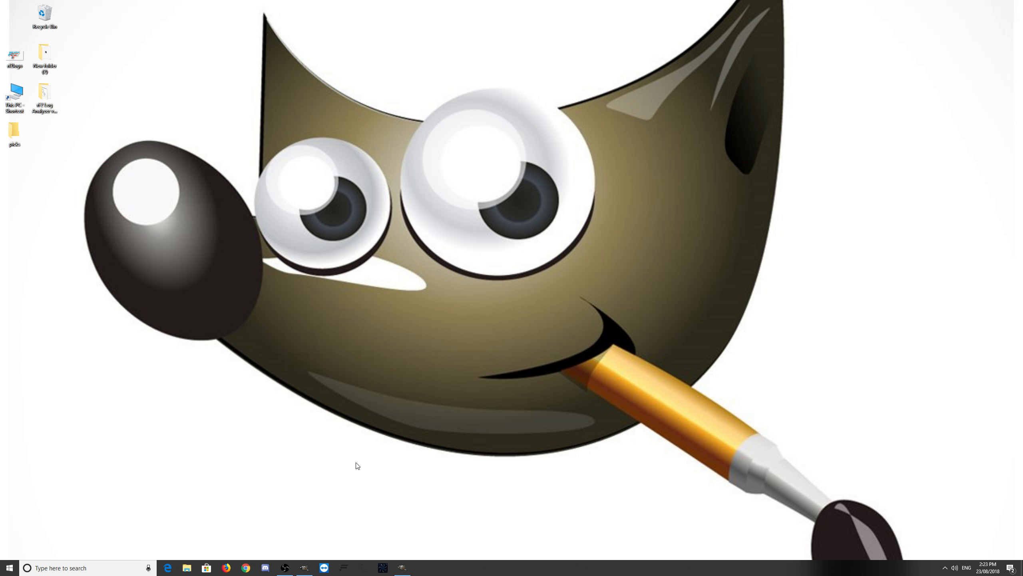
Open a new Chrome window, search Google for "FVR" without the suggested completion, and look through the results.
{"action": "left_click", "coordinate": [245, 567]}
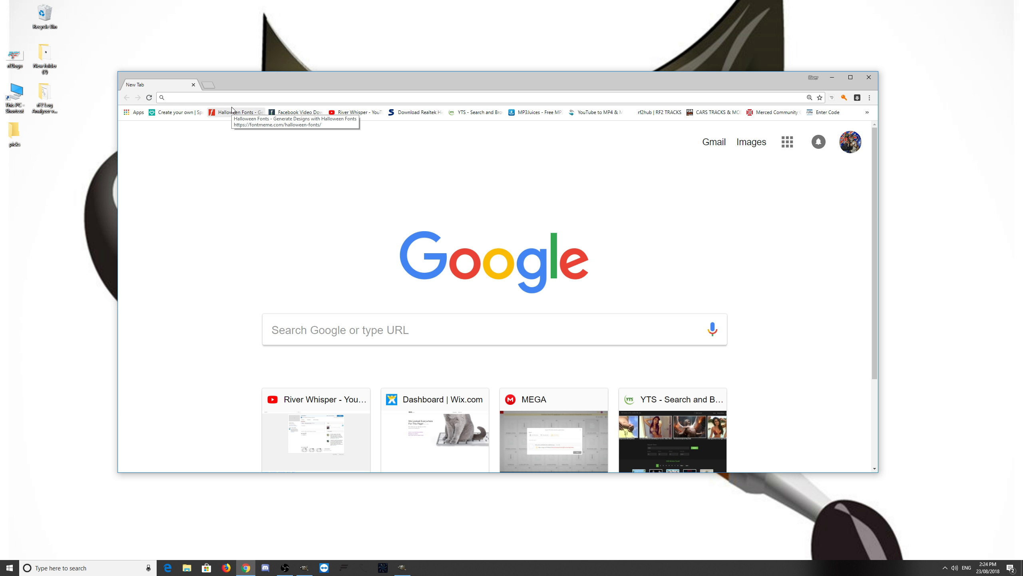
{"action": "type", "text": "FVR"}
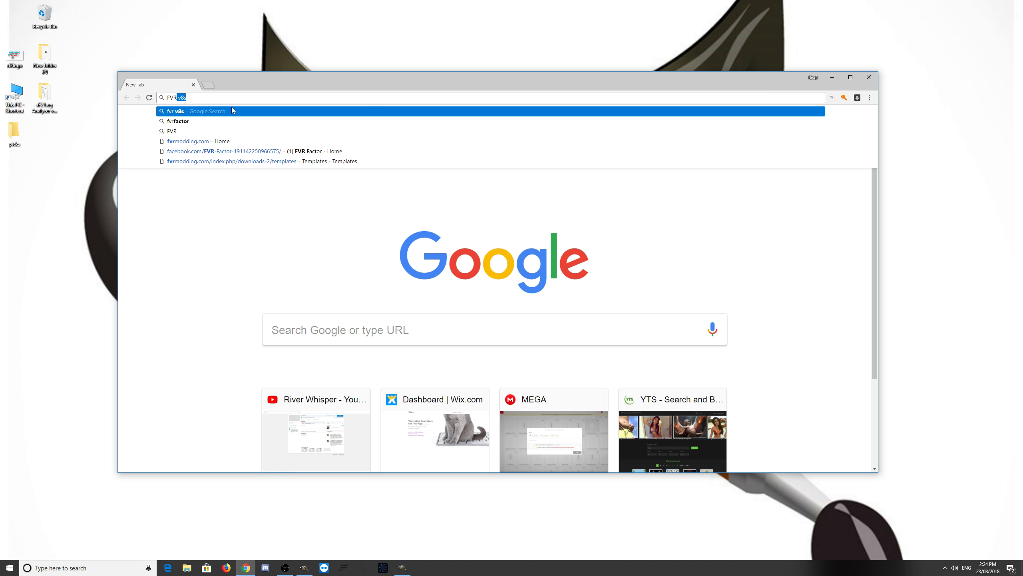
{"action": "key", "text": "Delete"}
{"action": "key", "text": "Return"}
{"action": "scroll", "coordinate": [319, 243], "scroll_direction": "down", "scroll_amount": 6}
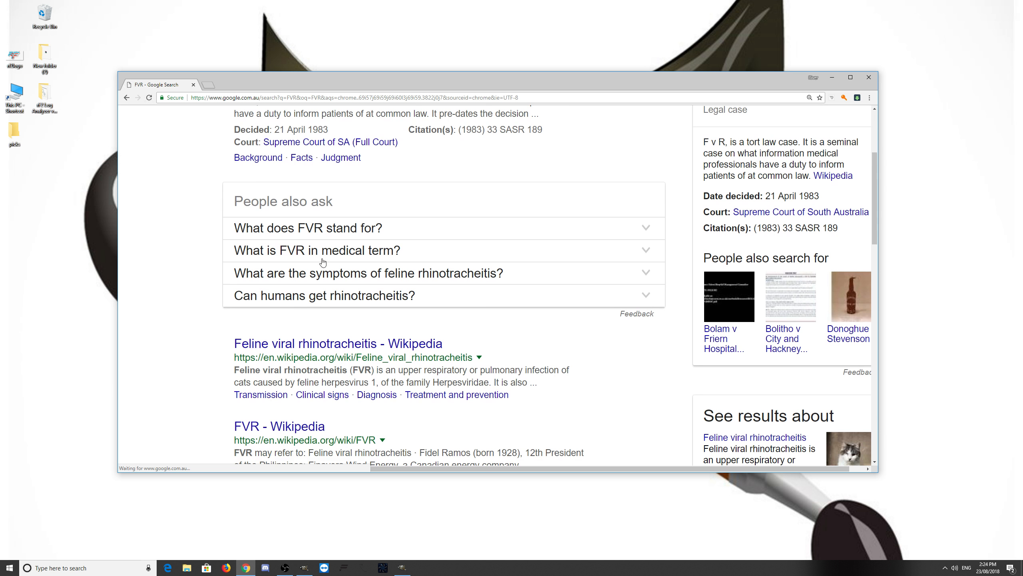
Extend the Google search to "FVR V8 SUPERCARS" and run it.
{"action": "scroll", "coordinate": [321, 260], "scroll_direction": "up", "scroll_amount": 6}
{"action": "left_click", "coordinate": [269, 139]}
{"action": "type", "text": "V8"}
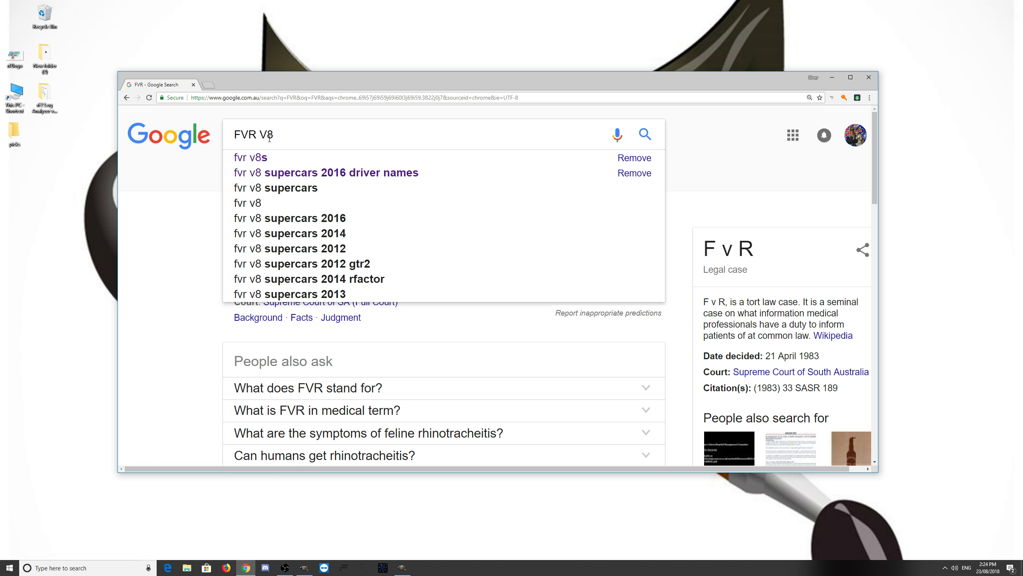
{"action": "type", "text": " SUPE"}
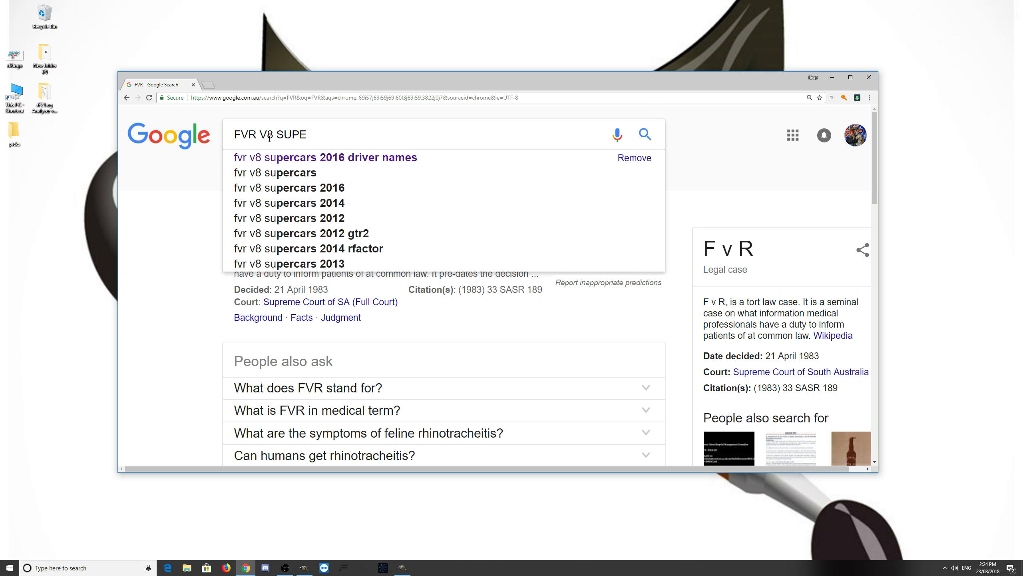
{"action": "type", "text": "RCARS"}
{"action": "key", "text": "Return"}
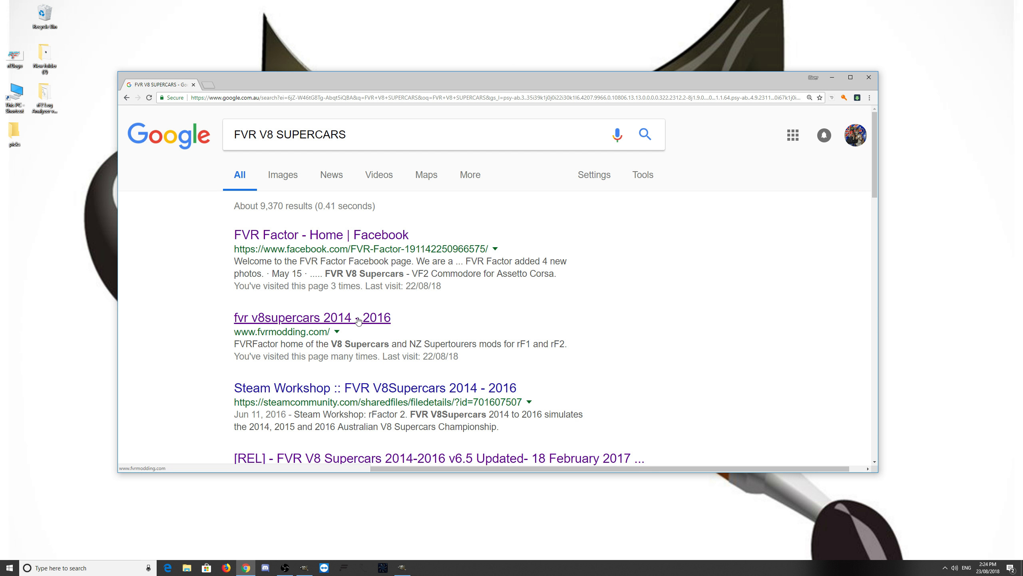
Open the fvr v8supercars 2014 - 2016 site, view the Templates page of its downloads, and close the browser.
{"action": "left_click", "coordinate": [358, 321]}
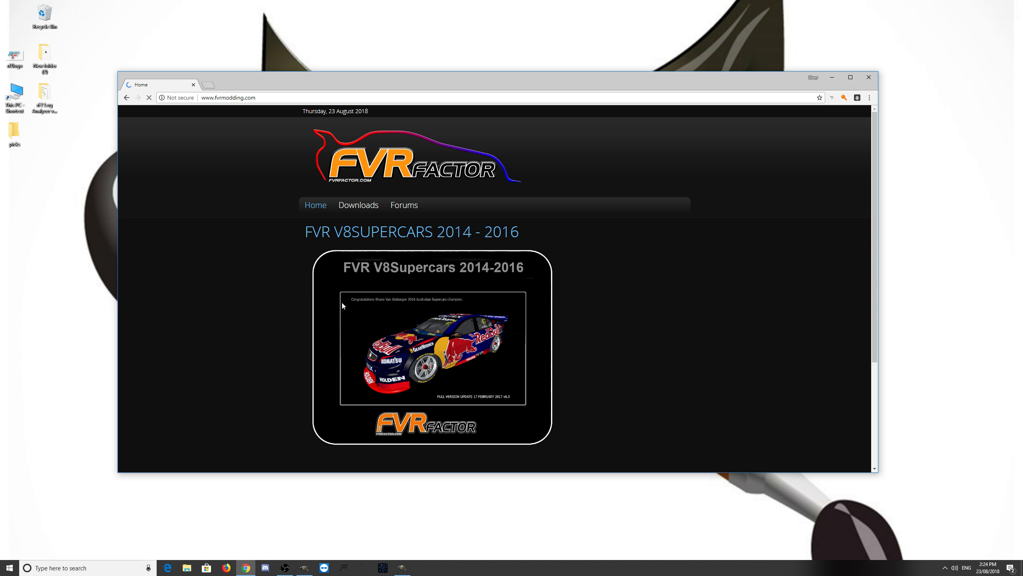
{"action": "mouse_move", "coordinate": [369, 210]}
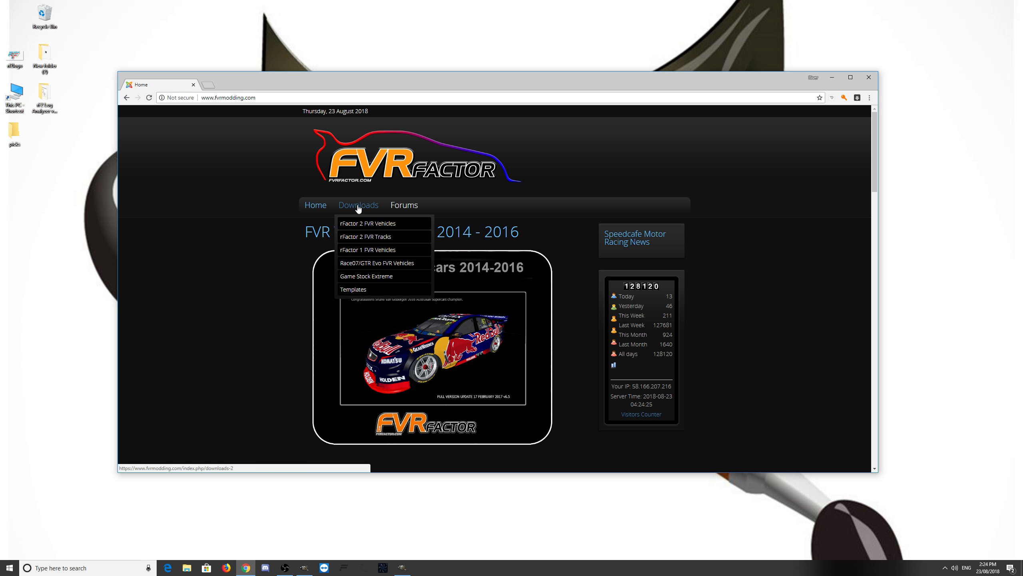
{"action": "left_click", "coordinate": [362, 293]}
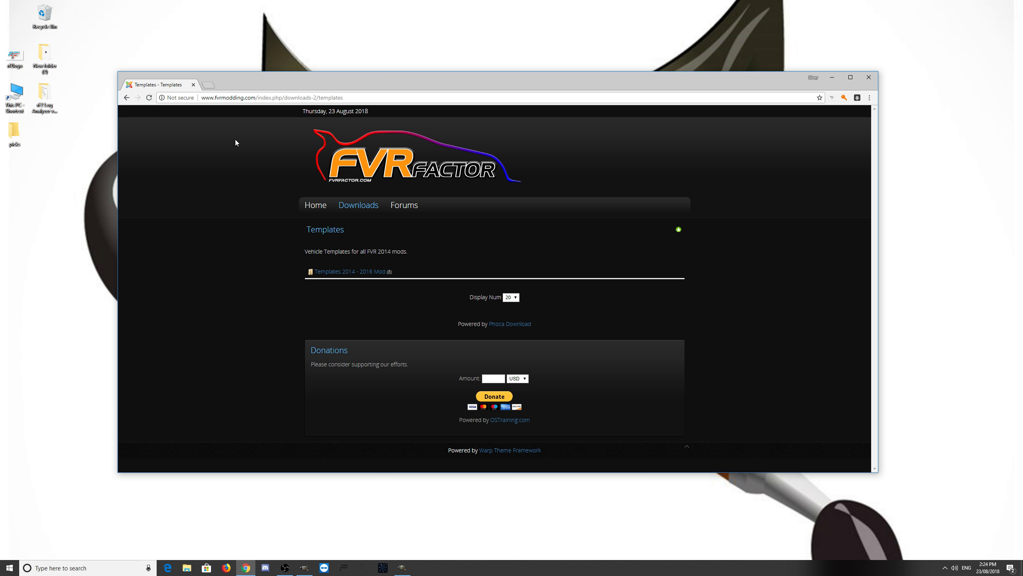
{"action": "left_click", "coordinate": [194, 86]}
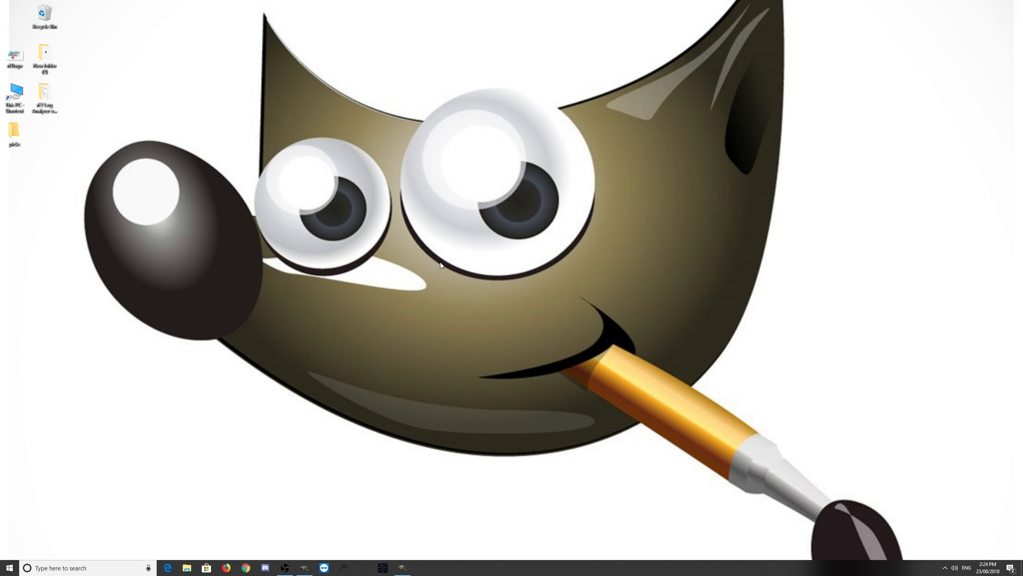
Find and open Steam from Windows search, and launch rFactor 2 from the game library.
{"action": "left_click", "coordinate": [105, 567]}
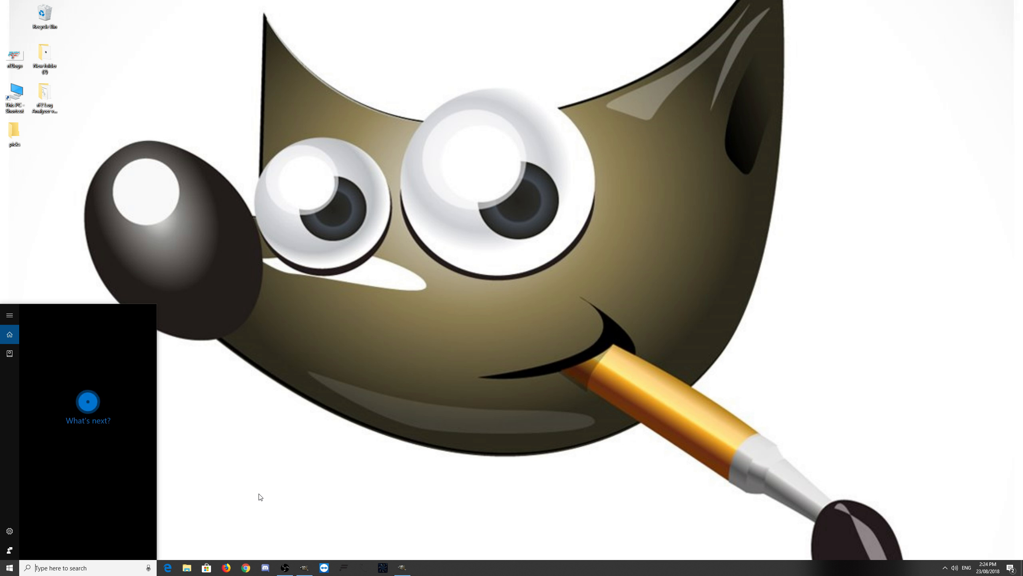
{"action": "type", "text": "s"}
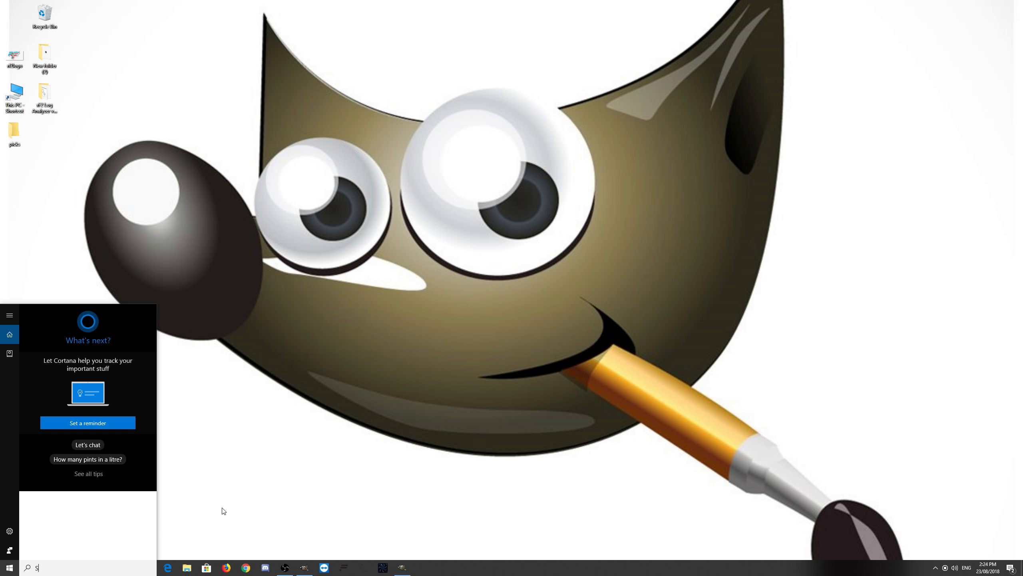
{"action": "left_click", "coordinate": [135, 352]}
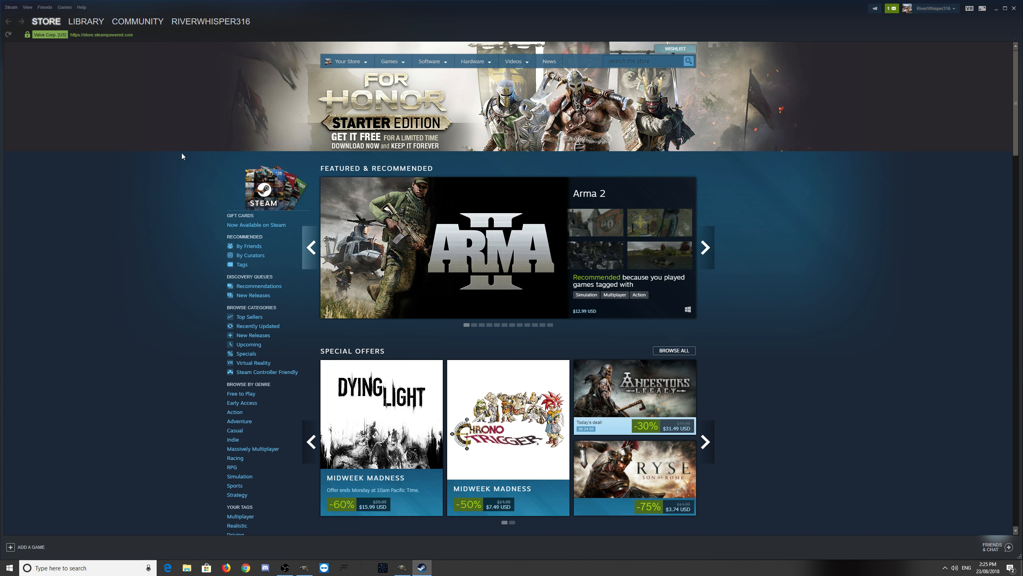
{"action": "left_click", "coordinate": [83, 21]}
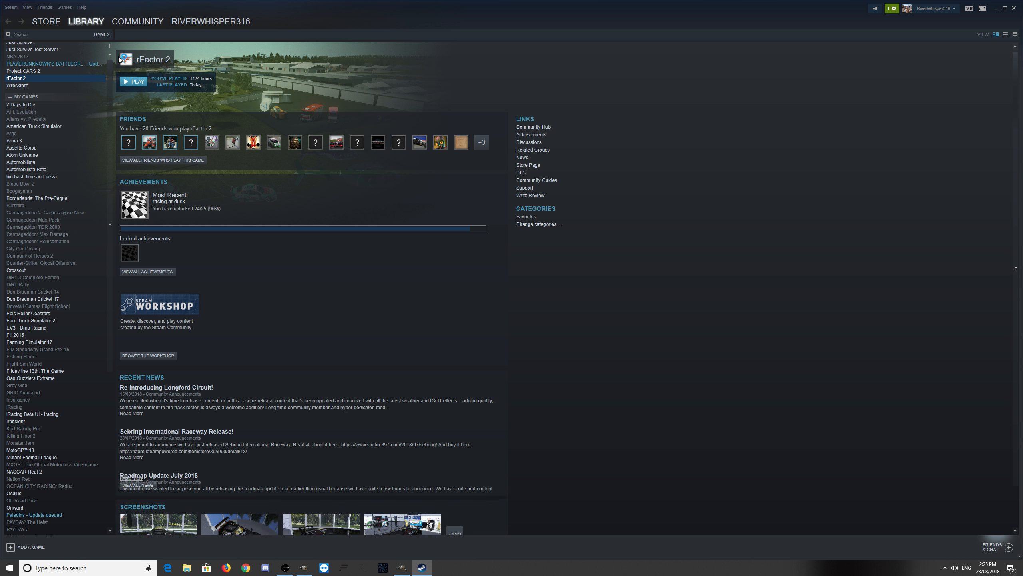
{"action": "left_click", "coordinate": [139, 83]}
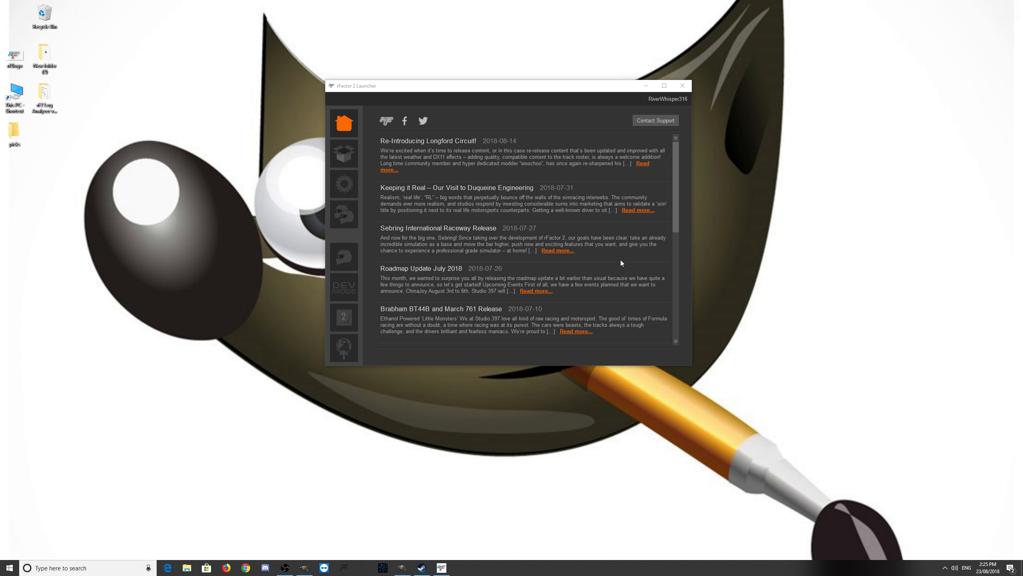
In File Explorer, open the STEAM\steamapps\common\rFactor 2 folder on New Volume (E:).
{"action": "left_click", "coordinate": [187, 567]}
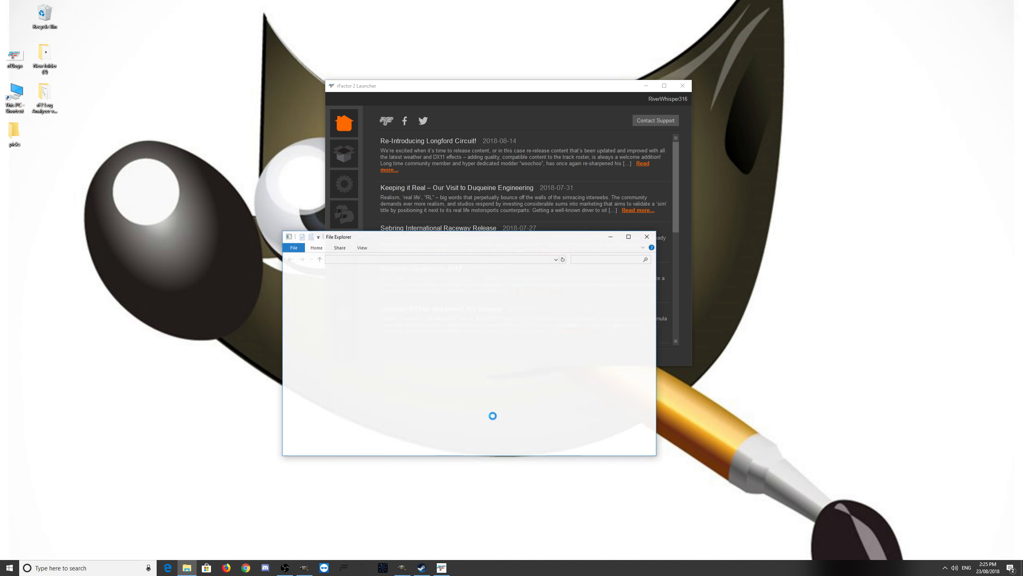
{"action": "scroll", "coordinate": [328, 403], "scroll_direction": "down", "scroll_amount": 3}
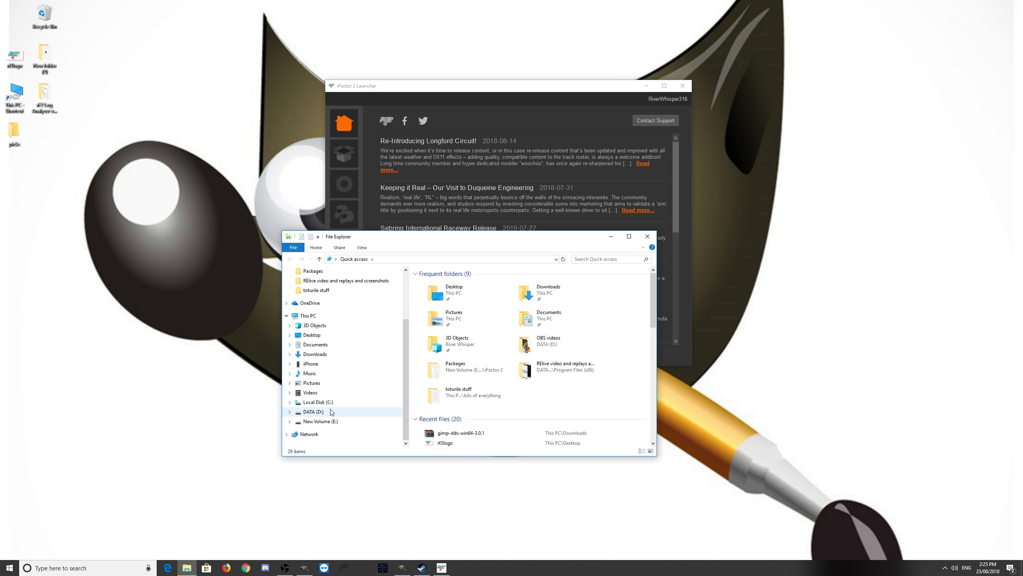
{"action": "left_click", "coordinate": [329, 412]}
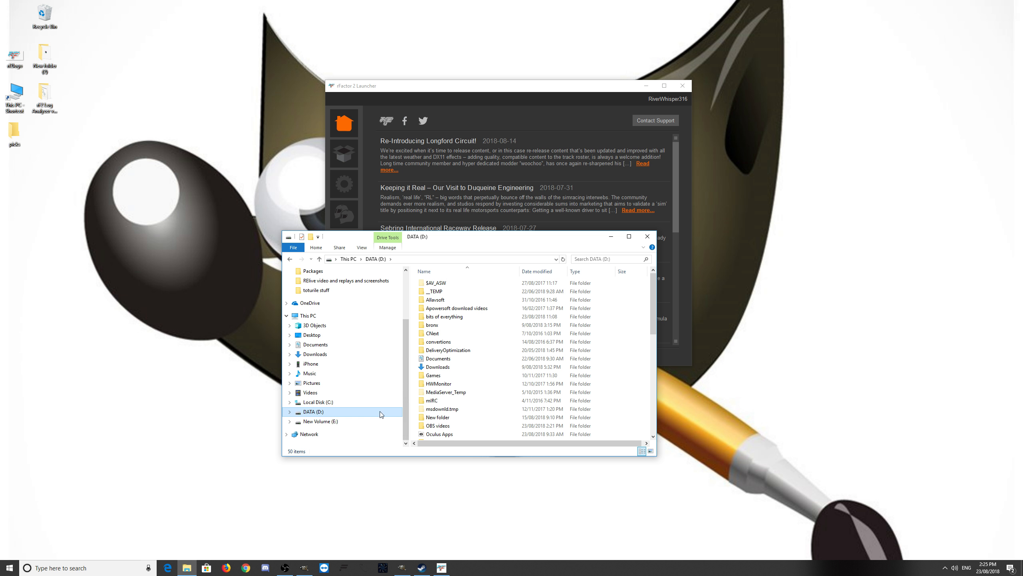
{"action": "left_click", "coordinate": [349, 423]}
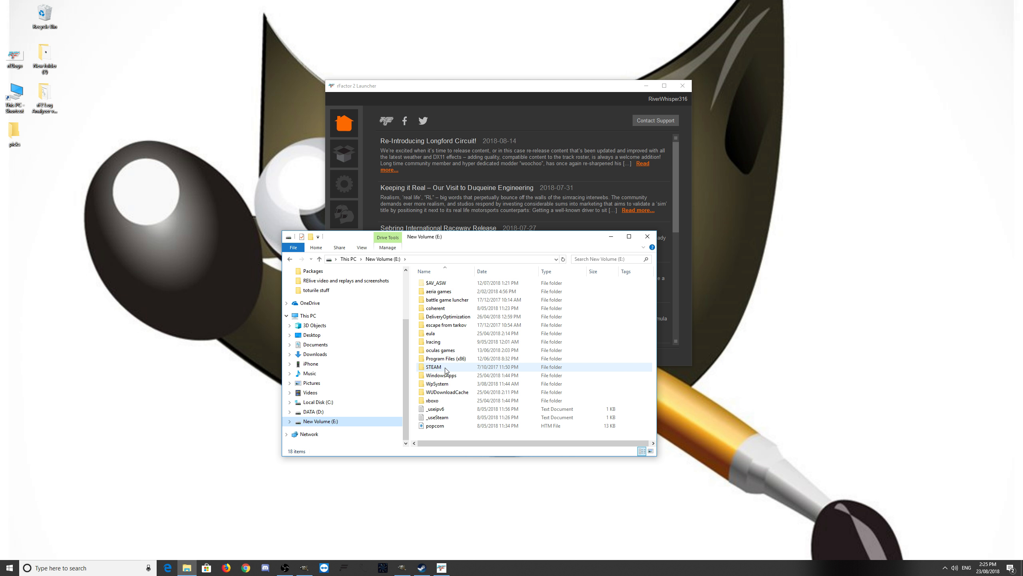
{"action": "double_click", "coordinate": [433, 367]}
{"action": "scroll", "coordinate": [443, 367], "scroll_direction": "down", "scroll_amount": 3}
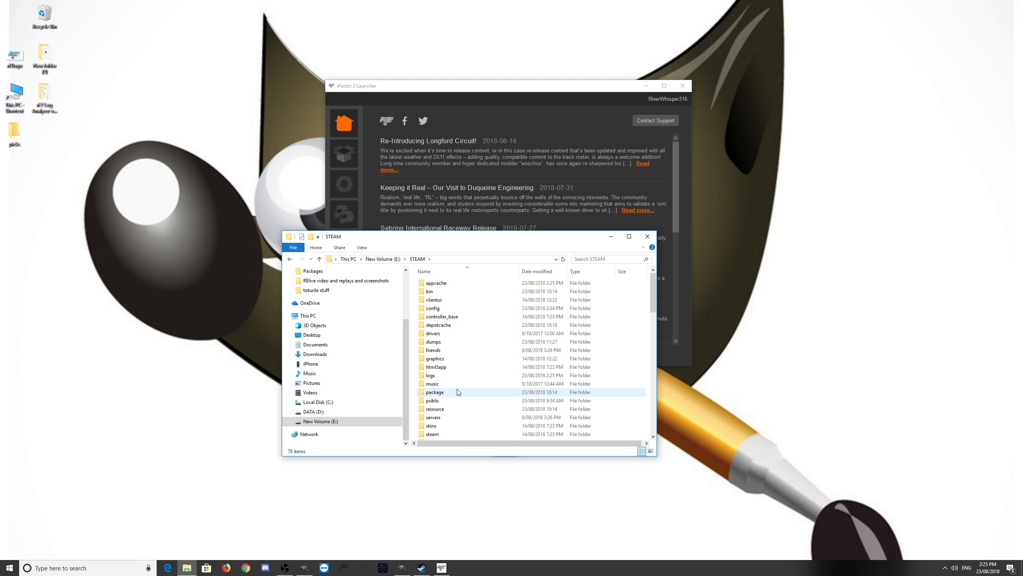
{"action": "left_click", "coordinate": [447, 370]}
{"action": "double_click", "coordinate": [446, 370]}
{"action": "double_click", "coordinate": [432, 283]}
{"action": "scroll", "coordinate": [453, 423], "scroll_direction": "down", "scroll_amount": 1}
{"action": "scroll", "coordinate": [452, 428], "scroll_direction": "down", "scroll_amount": 2}
{"action": "double_click", "coordinate": [450, 411]}
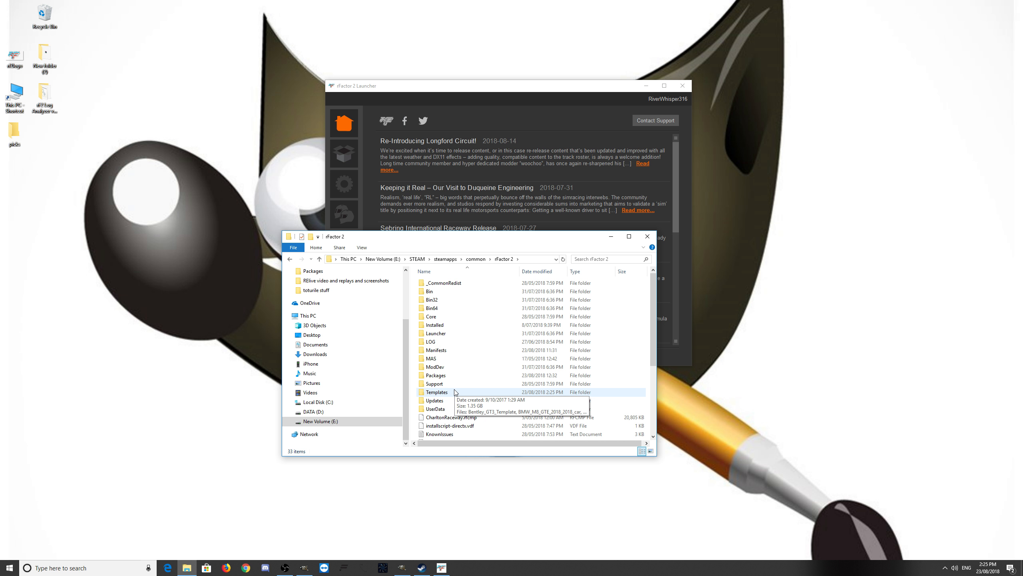
Open the UserData\player\Settings subfolder, and minimize the folder window and the rFactor 2 Launcher.
{"action": "double_click", "coordinate": [437, 408]}
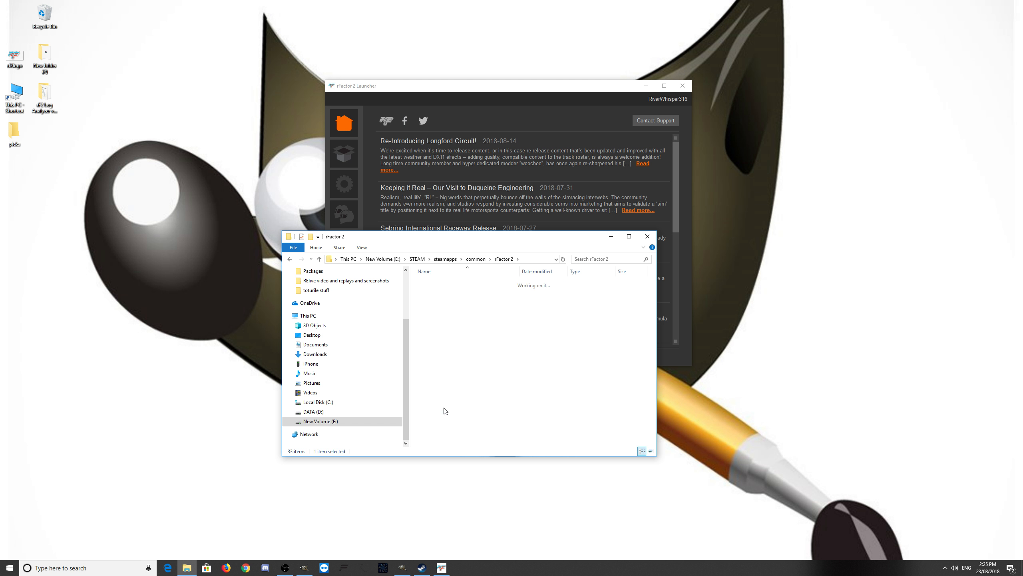
{"action": "double_click", "coordinate": [444, 304]}
{"action": "double_click", "coordinate": [443, 297]}
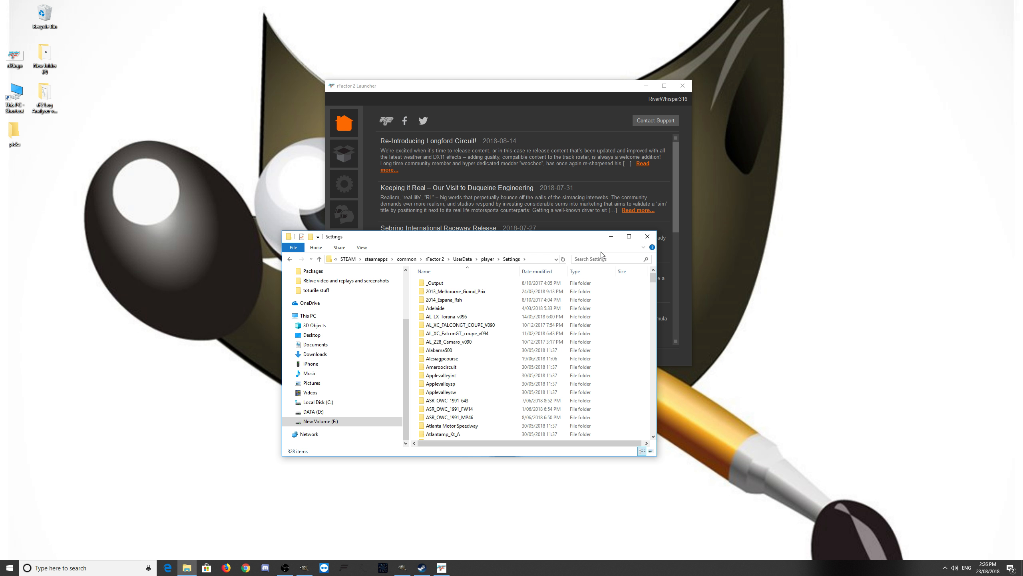
{"action": "left_click", "coordinate": [611, 237]}
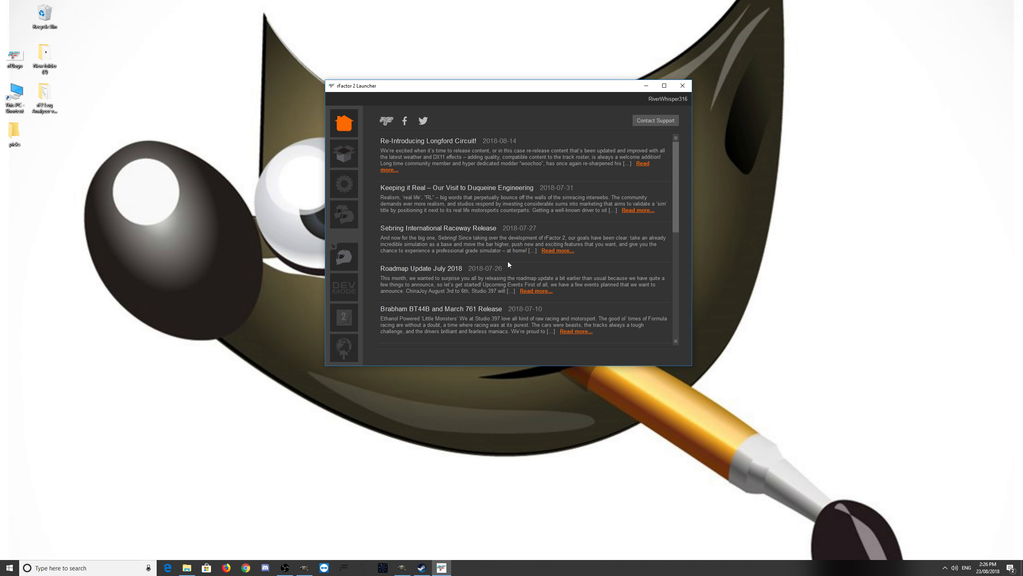
{"action": "left_click", "coordinate": [646, 86]}
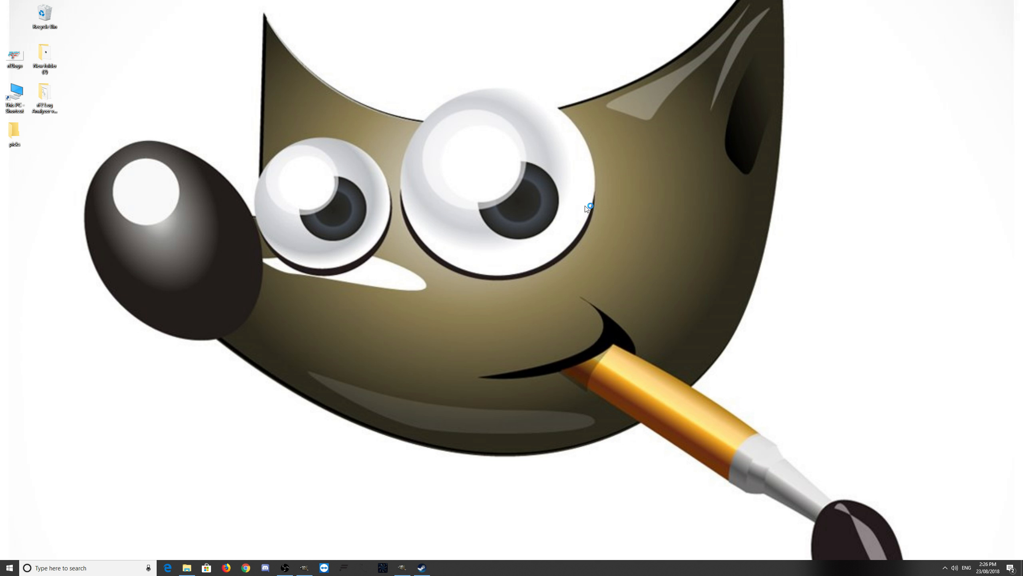
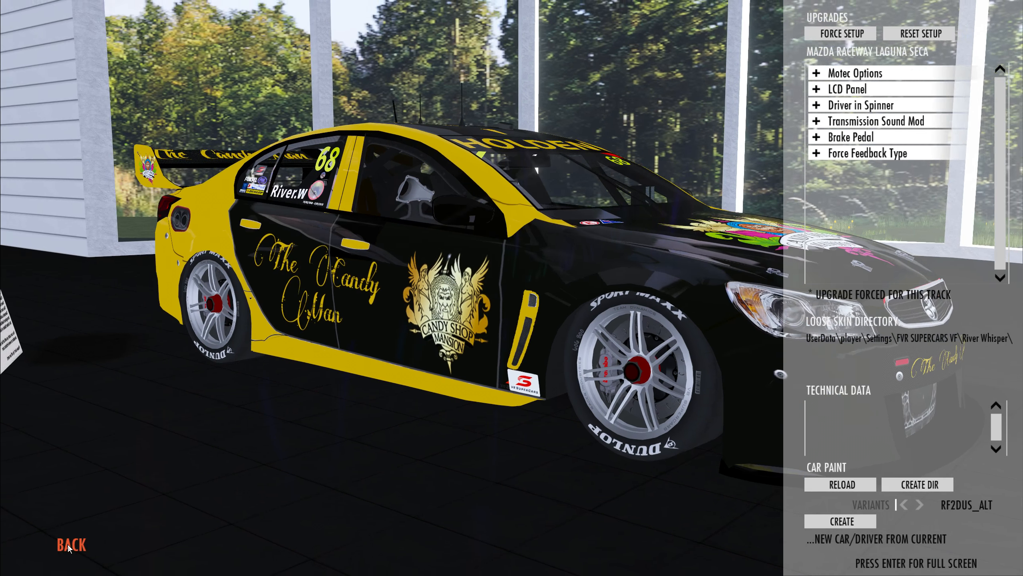
In rFactor 2, leave the showroom and select the #222 SP Tools VF2_LE 6.93 car under LD Motorsport.
{"action": "left_click", "coordinate": [72, 544]}
{"action": "scroll", "coordinate": [216, 228], "scroll_direction": "up", "scroll_amount": 2}
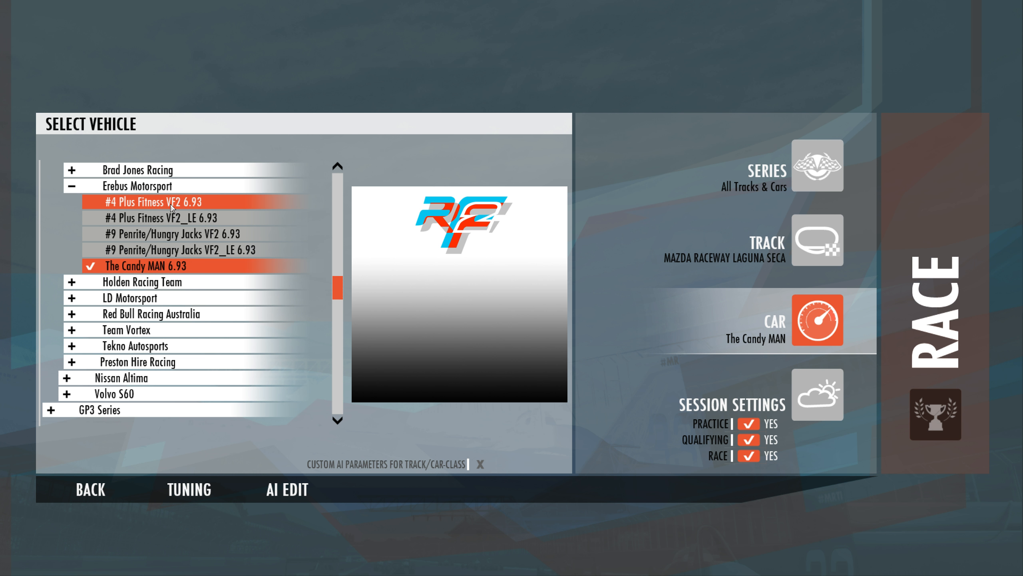
{"action": "left_click", "coordinate": [123, 186]}
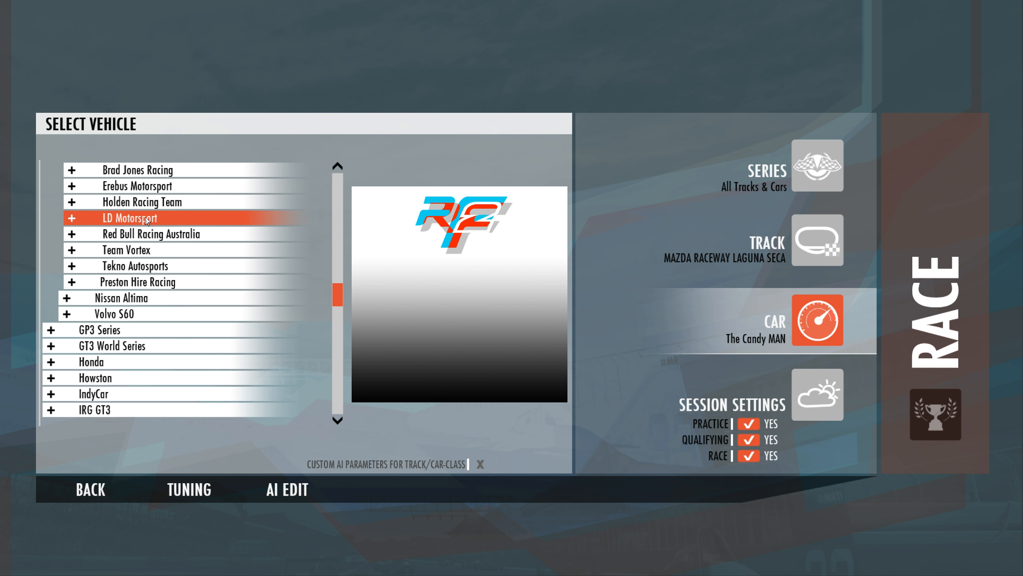
{"action": "left_click", "coordinate": [147, 218]}
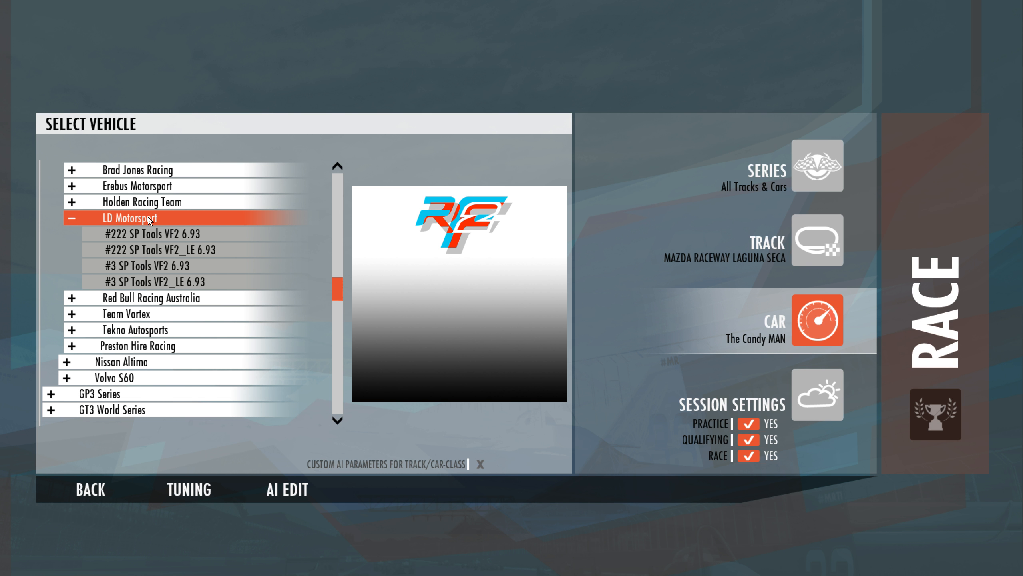
{"action": "left_click", "coordinate": [163, 231]}
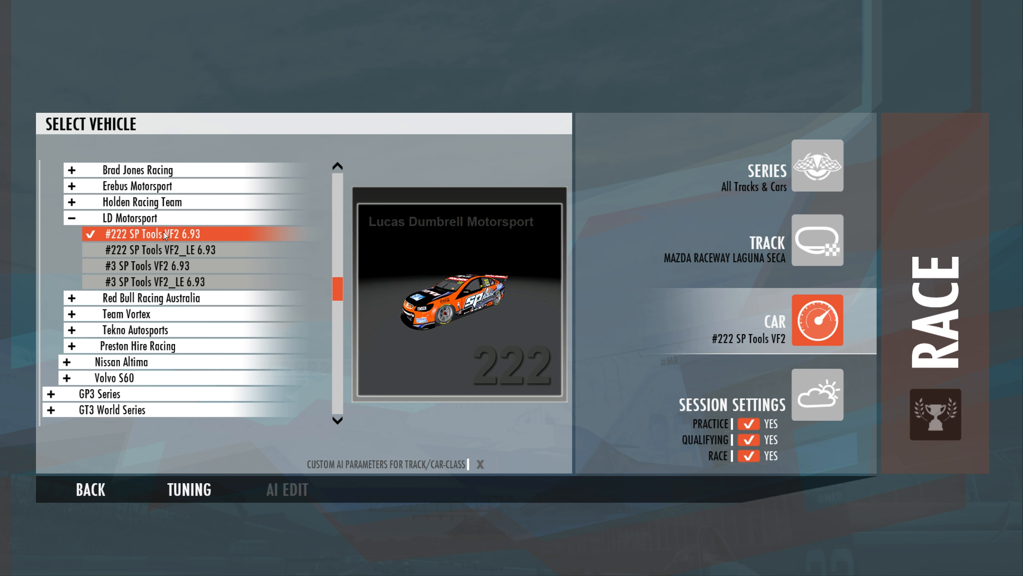
{"action": "left_click", "coordinate": [194, 249]}
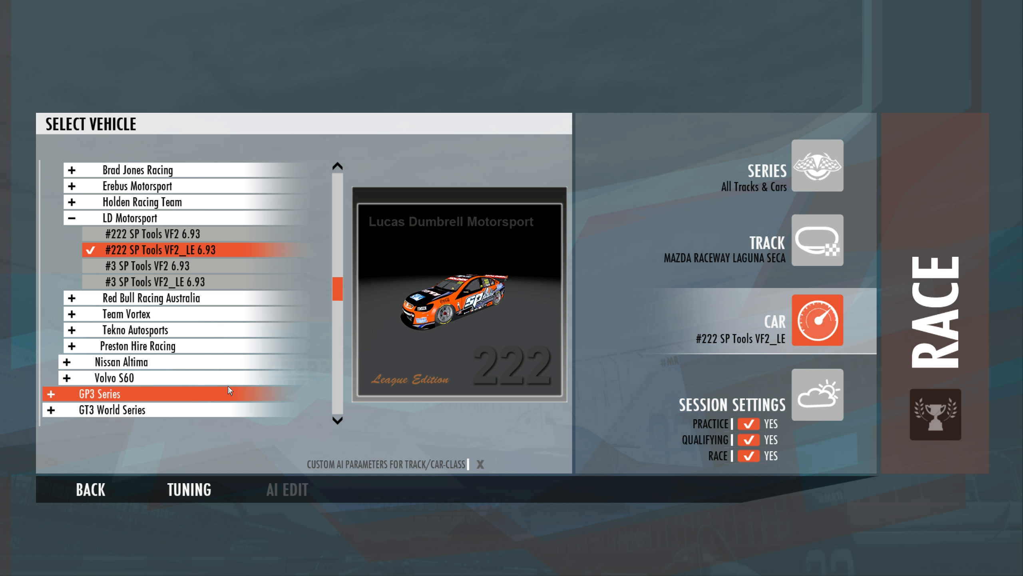
Check the selected car's loose skin directory and car paint options in its tuning showroom, and exit the game to the desktop.
{"action": "left_click", "coordinate": [197, 489]}
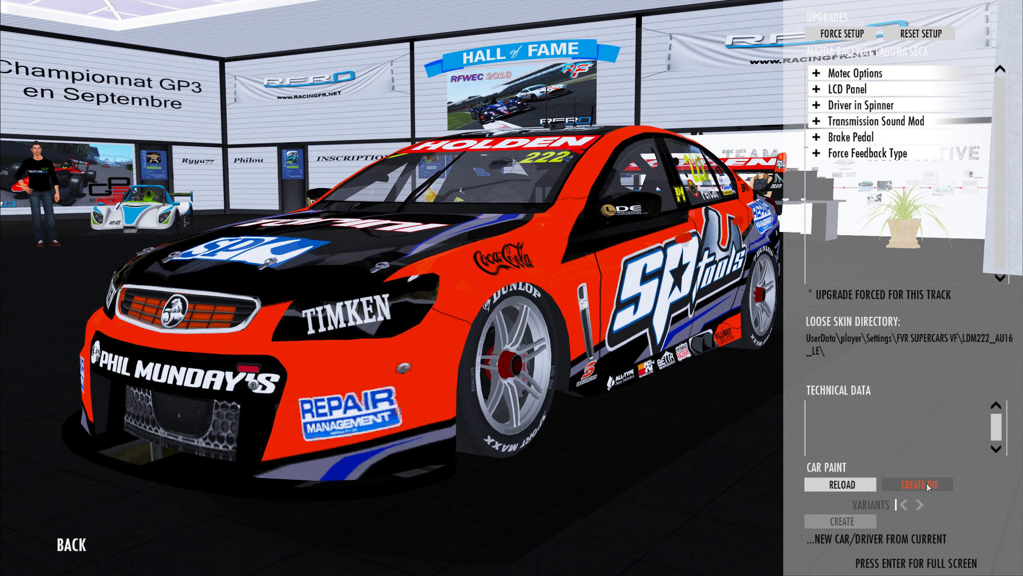
{"action": "left_click", "coordinate": [80, 545]}
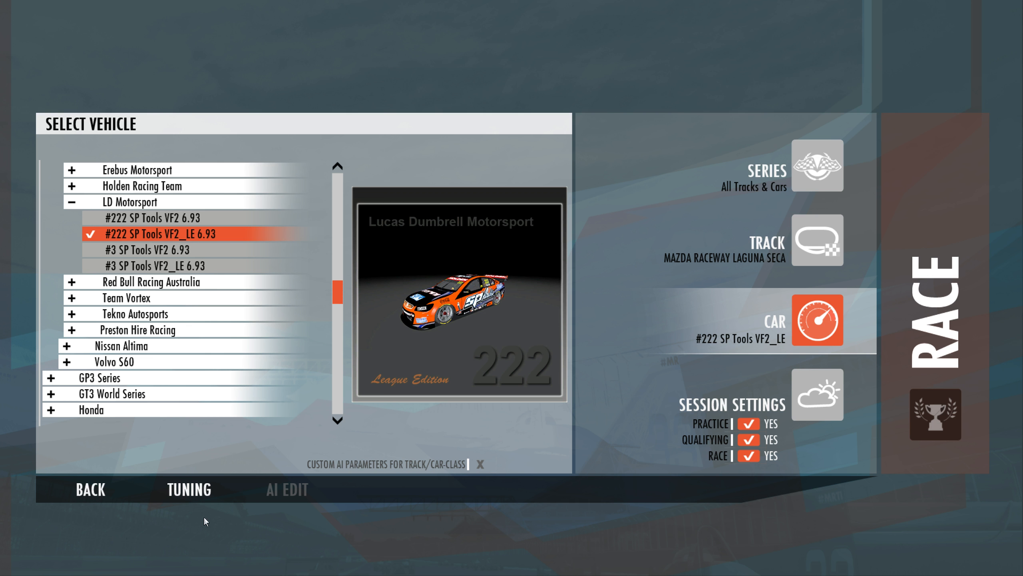
{"action": "left_click", "coordinate": [85, 488]}
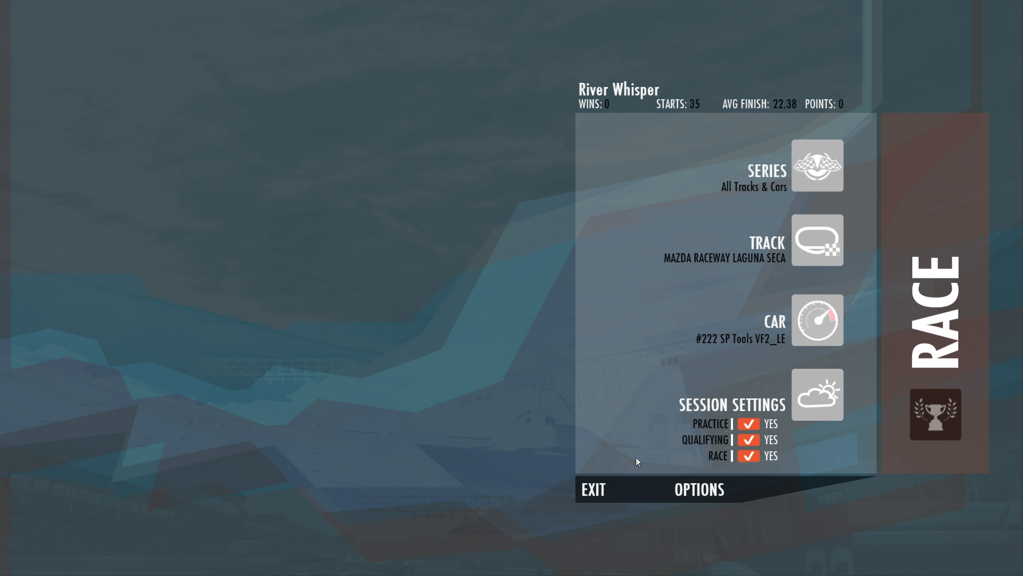
{"action": "key", "text": "Escape"}
{"action": "left_click", "coordinate": [614, 306]}
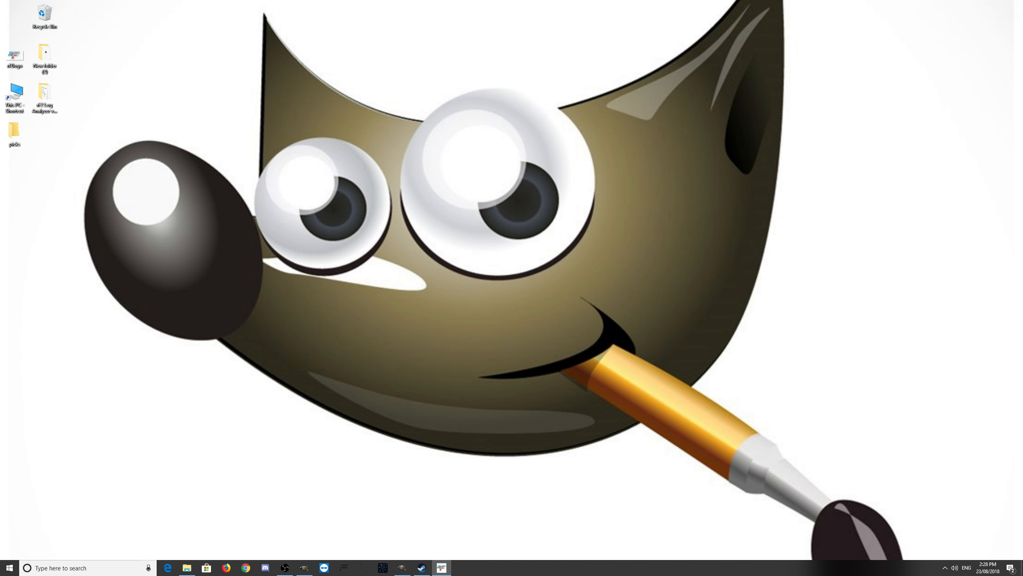
In File Explorer, find and open the FVR SUPERCARS VF folder inside the player Settings folder.
{"action": "left_click", "coordinate": [188, 568]}
{"action": "scroll", "coordinate": [453, 355], "scroll_direction": "down", "scroll_amount": 6}
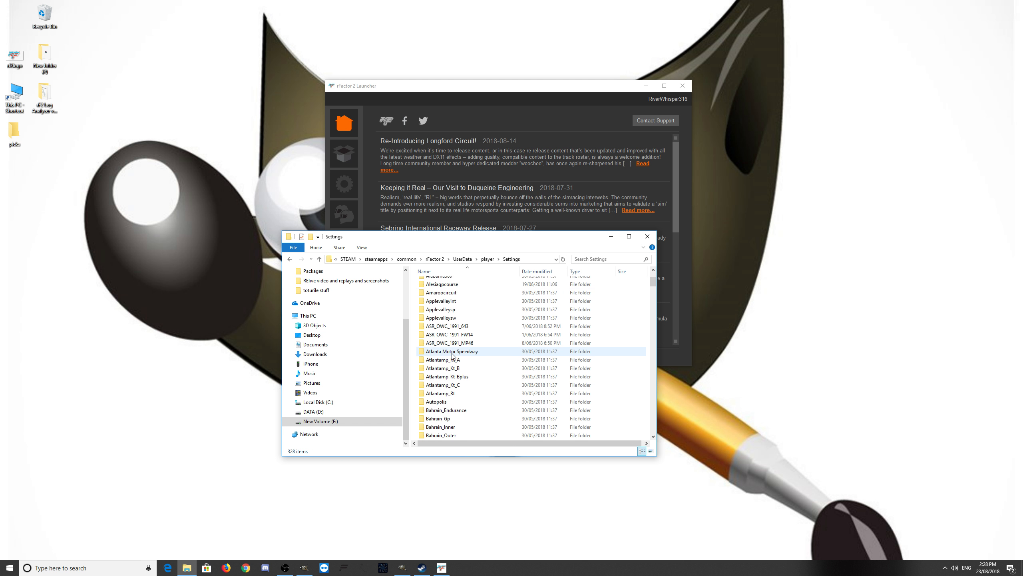
{"action": "scroll", "coordinate": [453, 356], "scroll_direction": "down", "scroll_amount": 9}
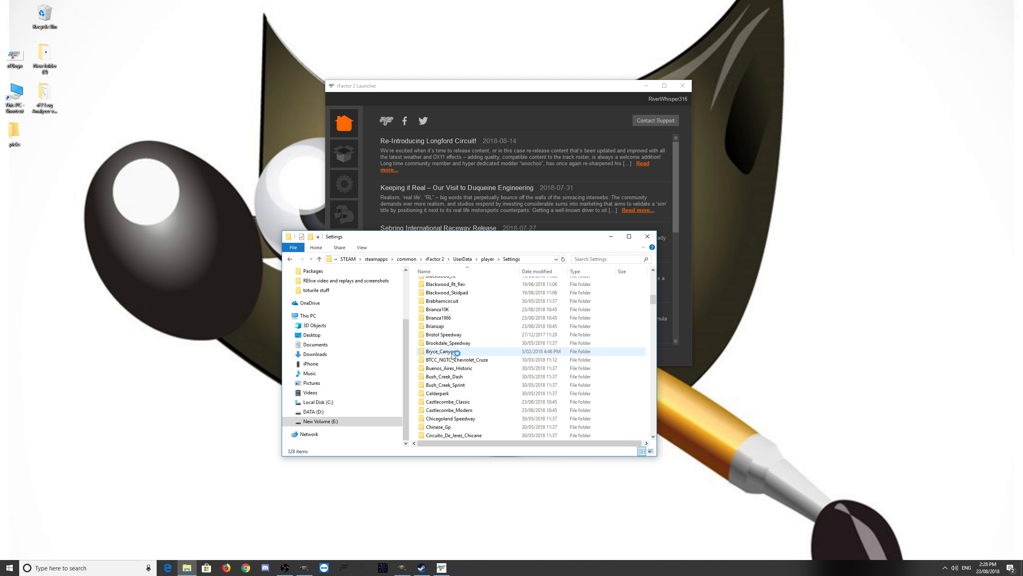
{"action": "scroll", "coordinate": [453, 356], "scroll_direction": "down", "scroll_amount": 10}
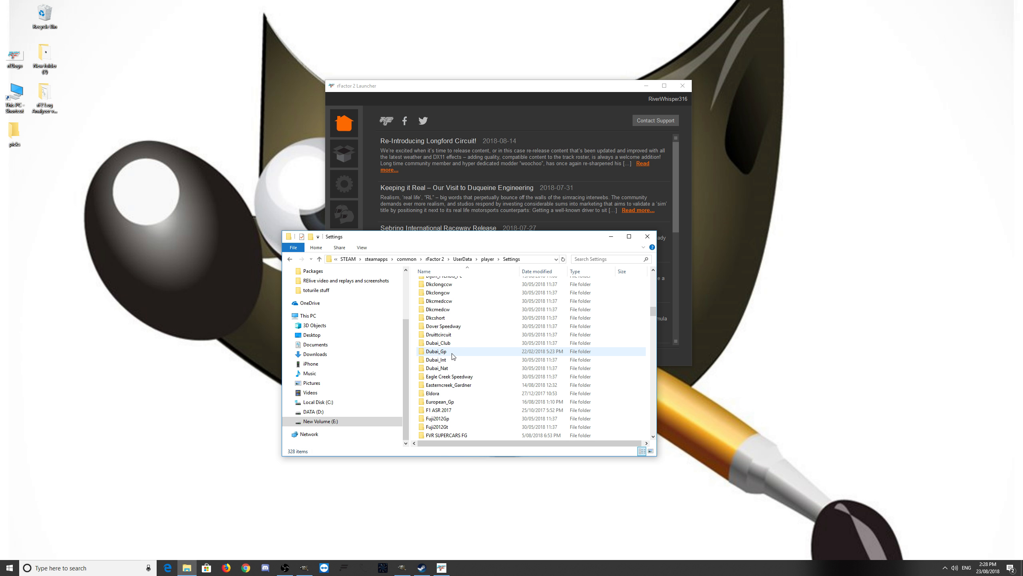
{"action": "scroll", "coordinate": [453, 355], "scroll_direction": "down", "scroll_amount": 10}
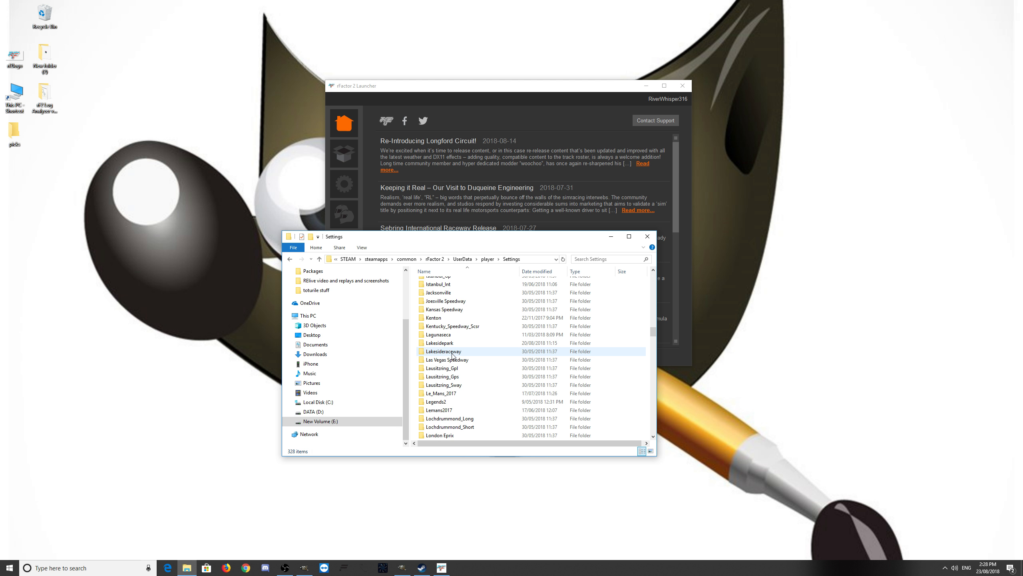
{"action": "scroll", "coordinate": [453, 355], "scroll_direction": "down", "scroll_amount": 8}
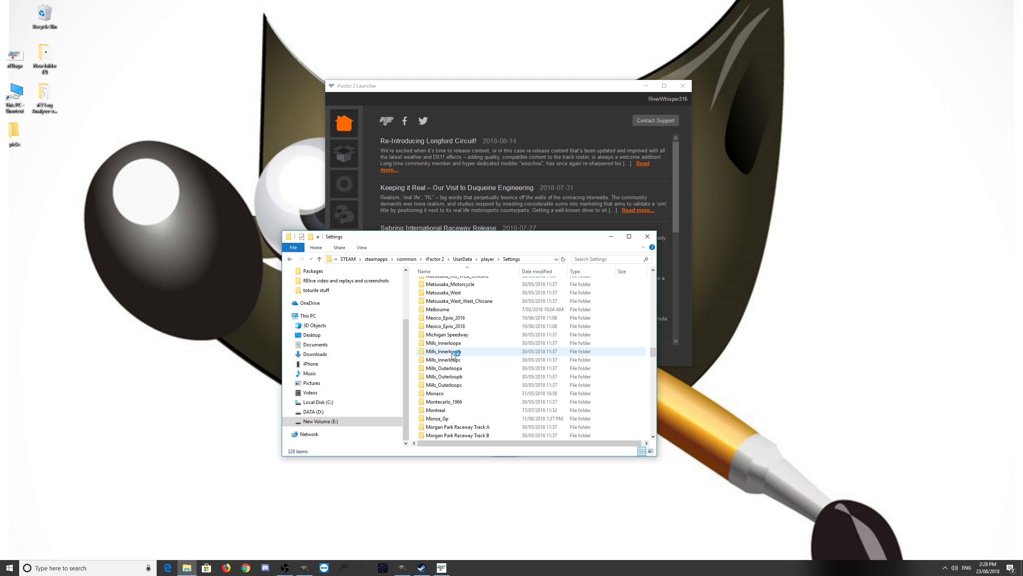
{"action": "scroll", "coordinate": [453, 354], "scroll_direction": "up", "scroll_amount": 15}
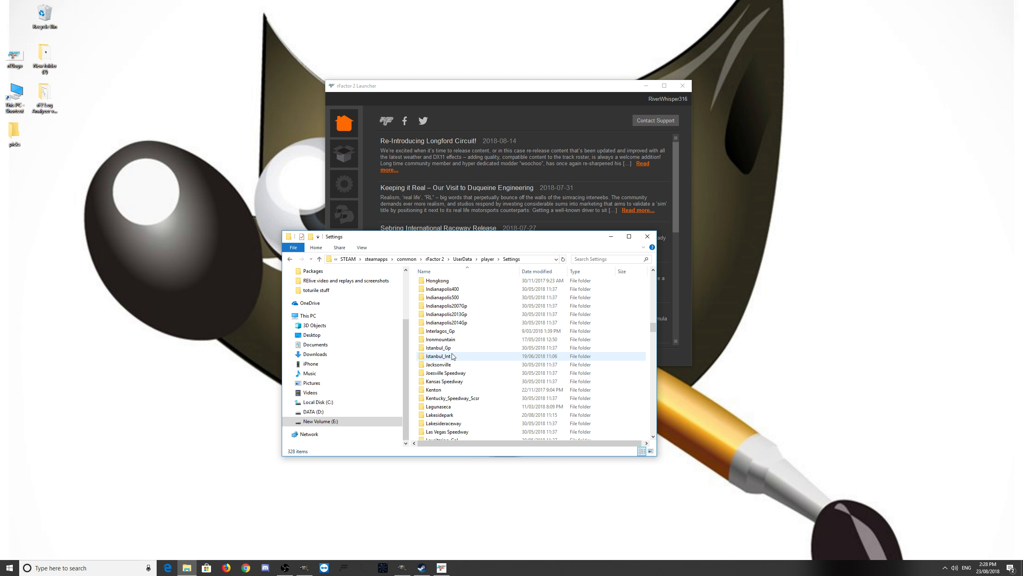
{"action": "scroll", "coordinate": [453, 356], "scroll_direction": "up", "scroll_amount": 3}
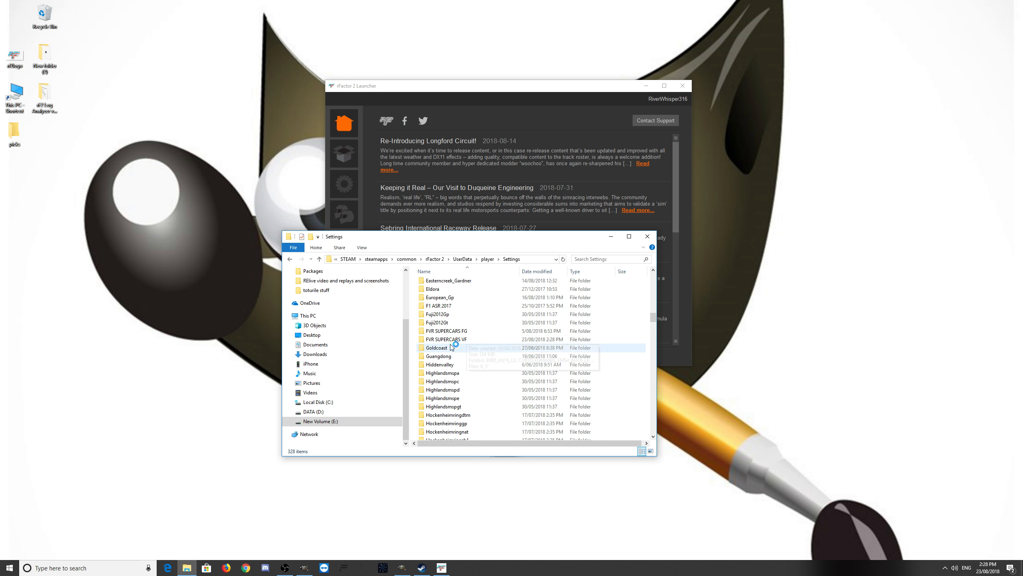
{"action": "double_click", "coordinate": [447, 339]}
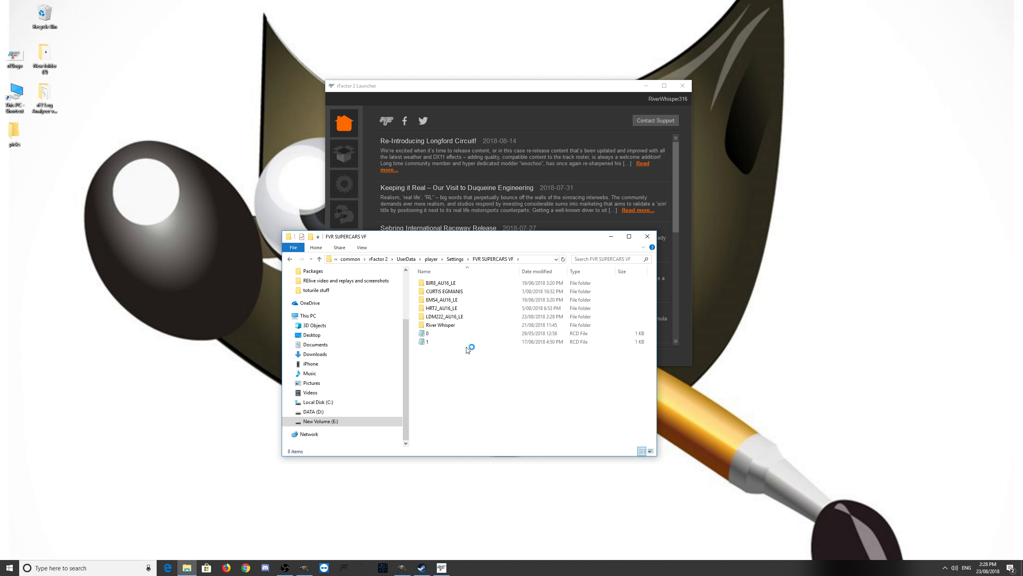
Open the LDM222_AU16_LE skin folder, and minimize the folder window and the rFactor 2 Launcher.
{"action": "left_click", "coordinate": [466, 319]}
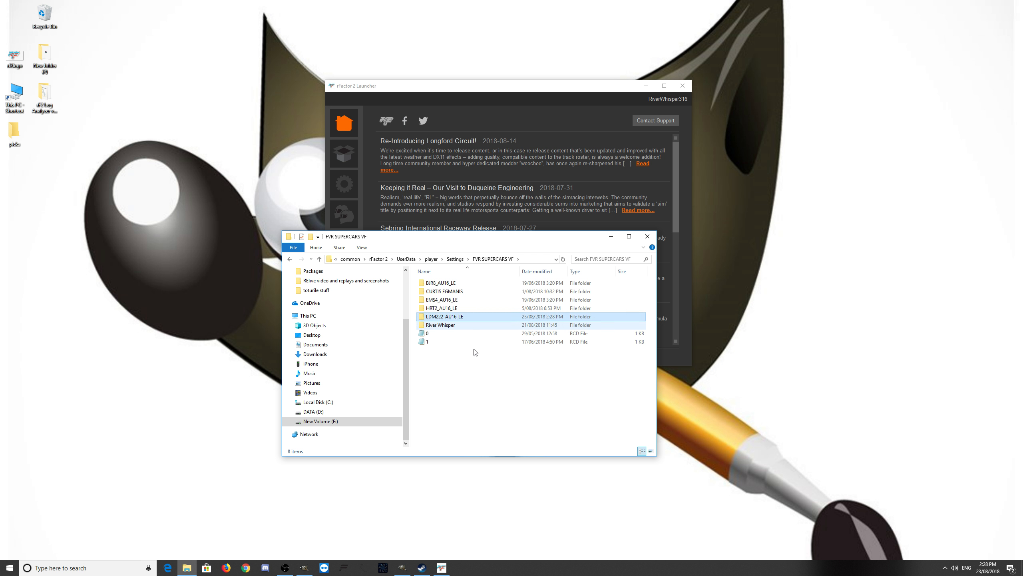
{"action": "double_click", "coordinate": [462, 319]}
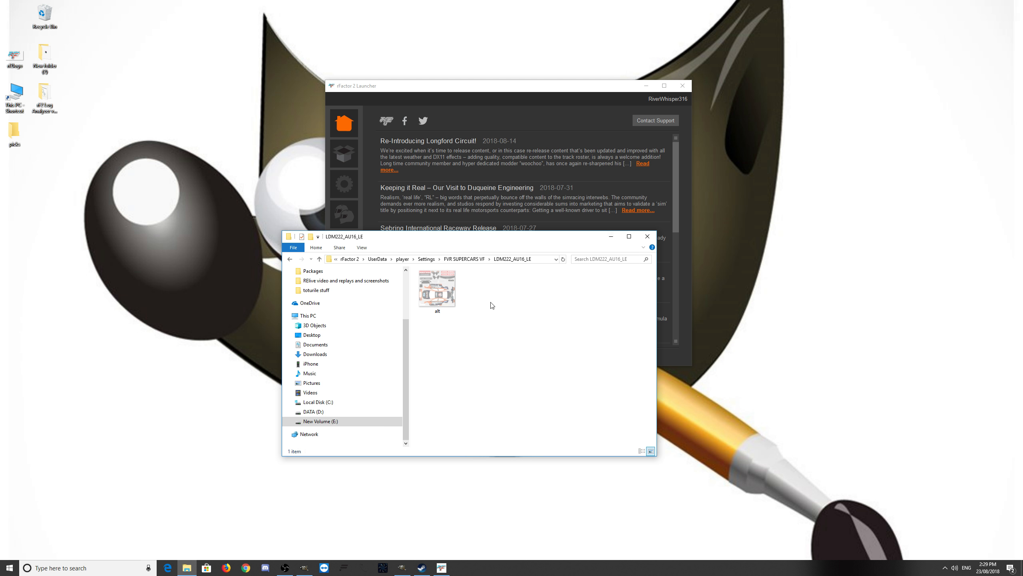
{"action": "left_click", "coordinate": [612, 239]}
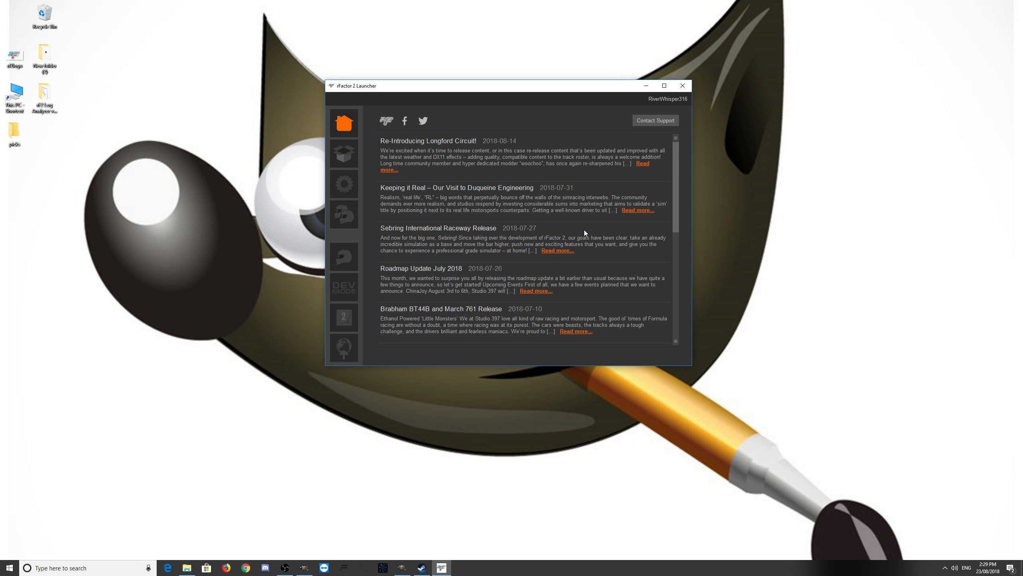
{"action": "left_click", "coordinate": [646, 86]}
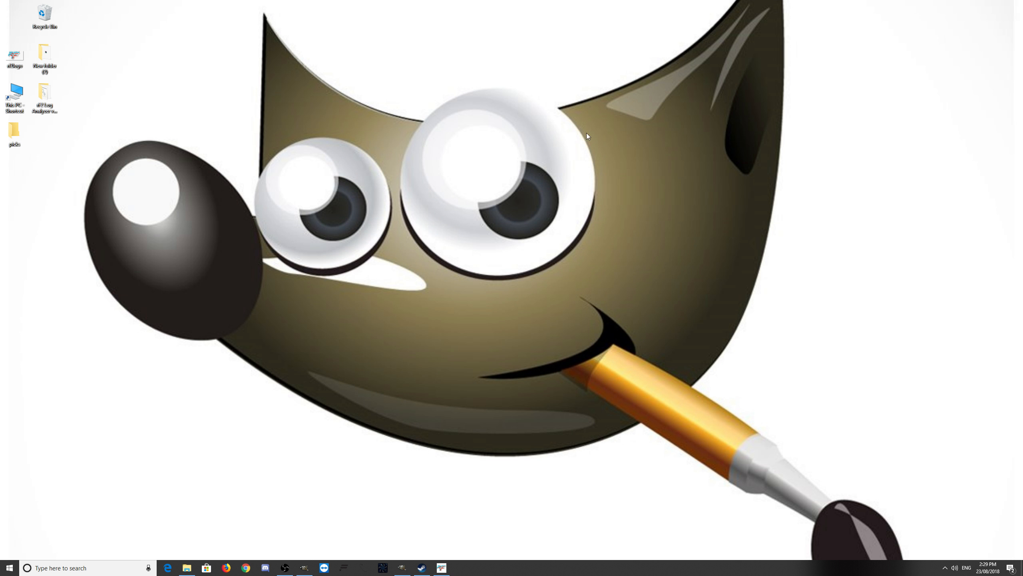
Switch to GIMP and close both open FVR images, discarding their changes.
{"action": "left_click", "coordinate": [305, 568]}
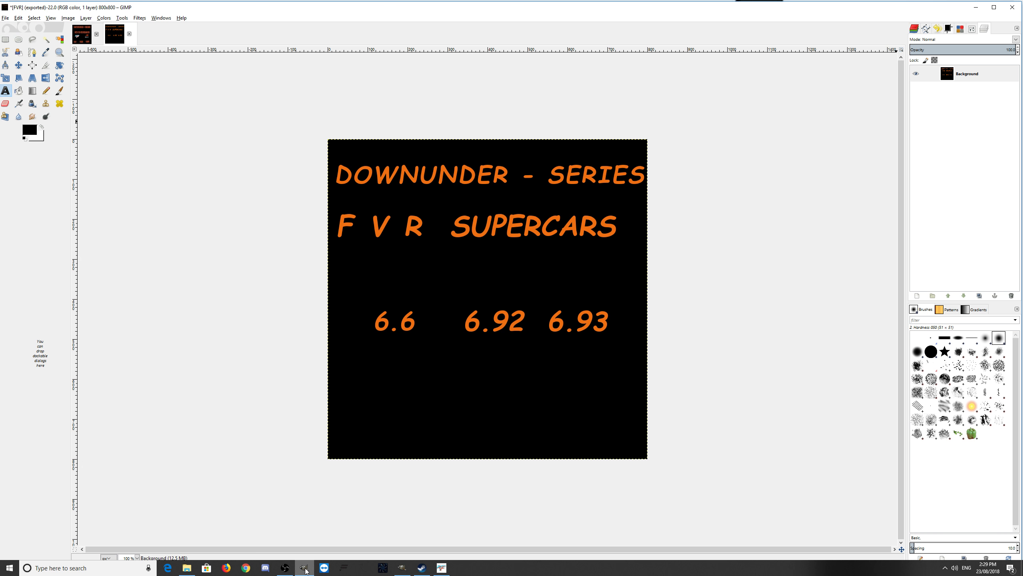
{"action": "left_click", "coordinate": [304, 568]}
{"action": "left_click", "coordinate": [305, 569]}
{"action": "left_click", "coordinate": [130, 34]}
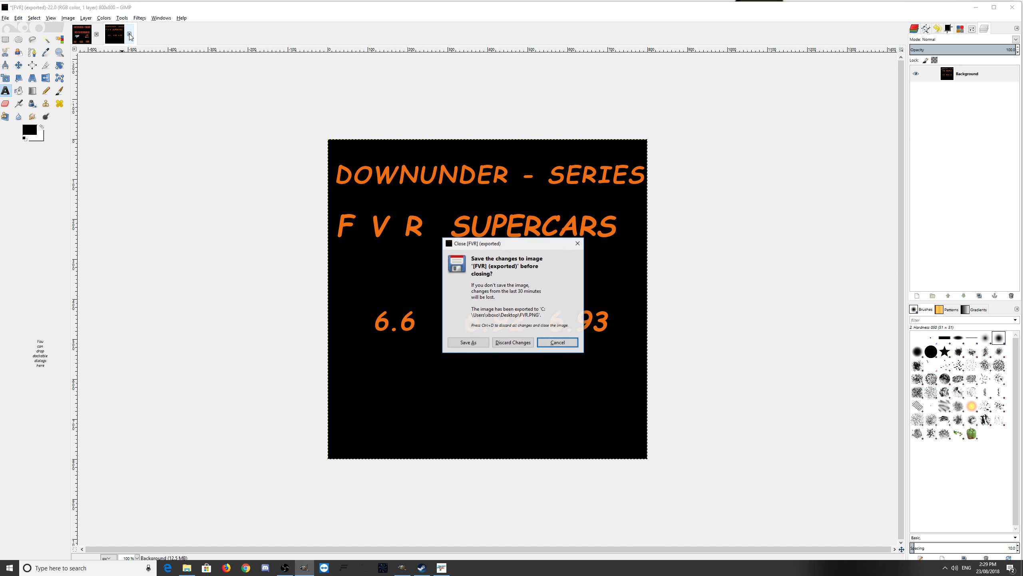
{"action": "left_click", "coordinate": [513, 345]}
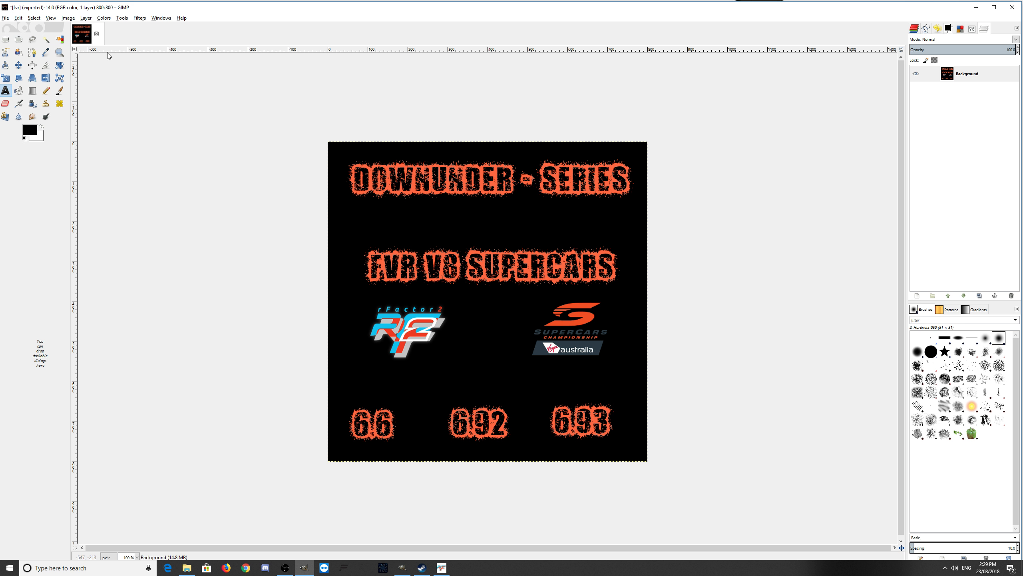
{"action": "left_click", "coordinate": [96, 34]}
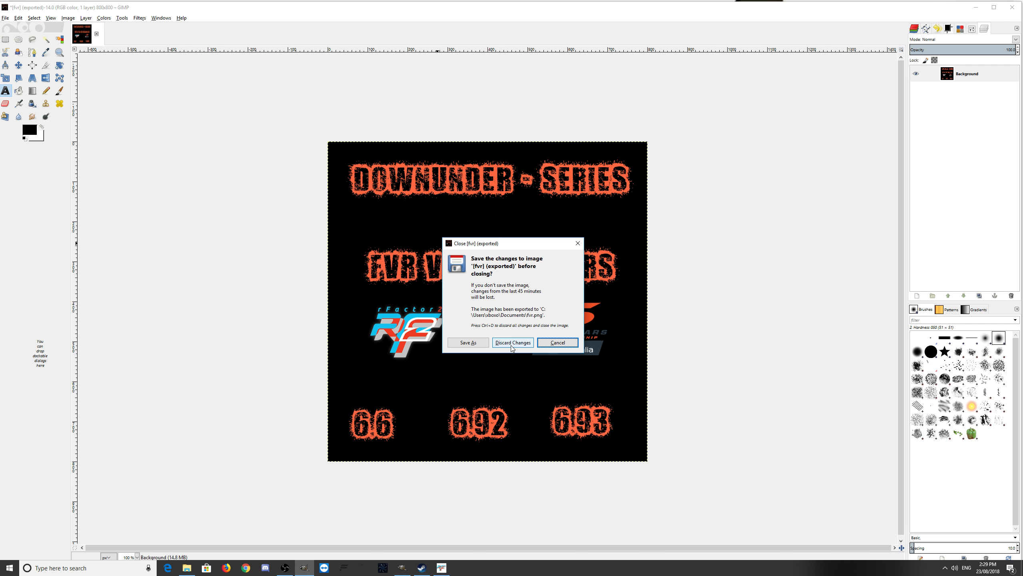
{"action": "left_click", "coordinate": [495, 343]}
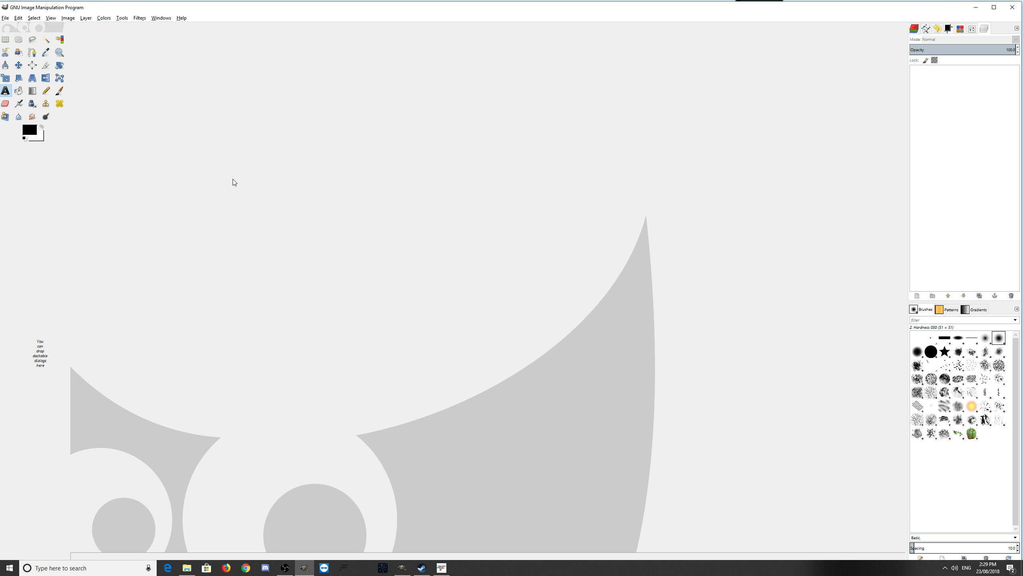
In File Explorer, open the RFACTOR 2 STUFF\rfactor 2 stuff\rf2dus skins folder on DATA (D:).
{"action": "left_click", "coordinate": [188, 568]}
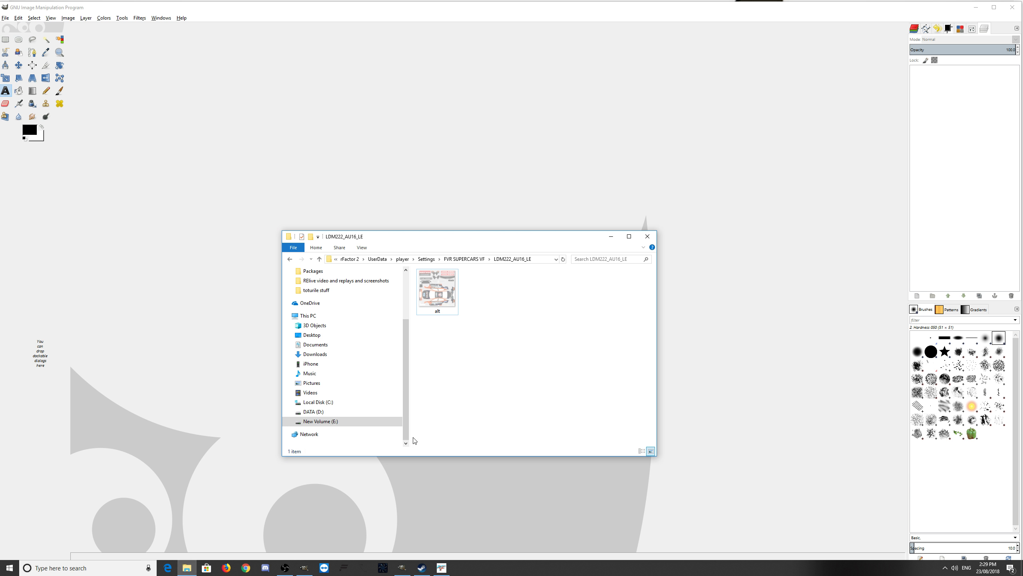
{"action": "left_click", "coordinate": [316, 412]}
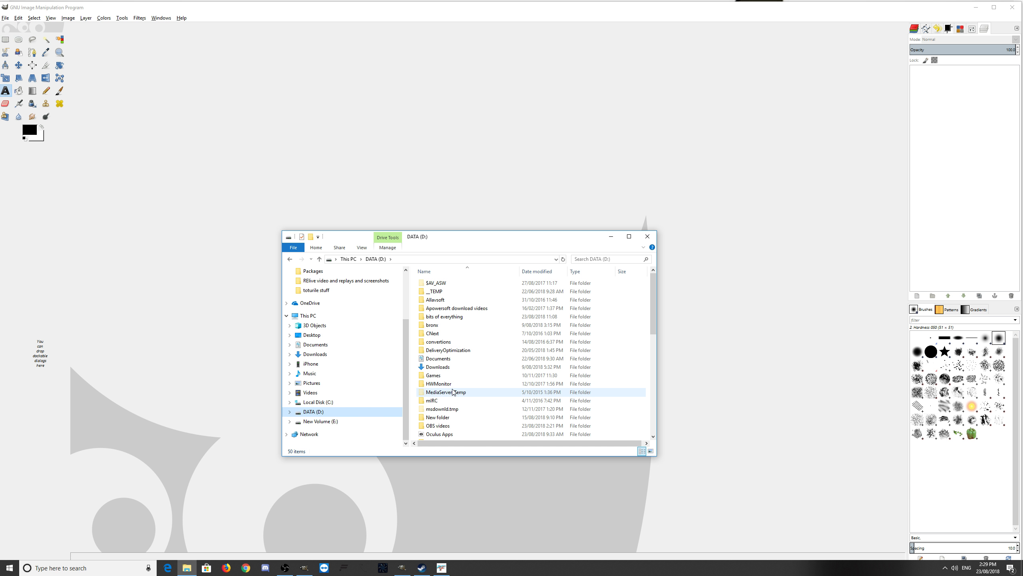
{"action": "scroll", "coordinate": [461, 379], "scroll_direction": "down", "scroll_amount": 10}
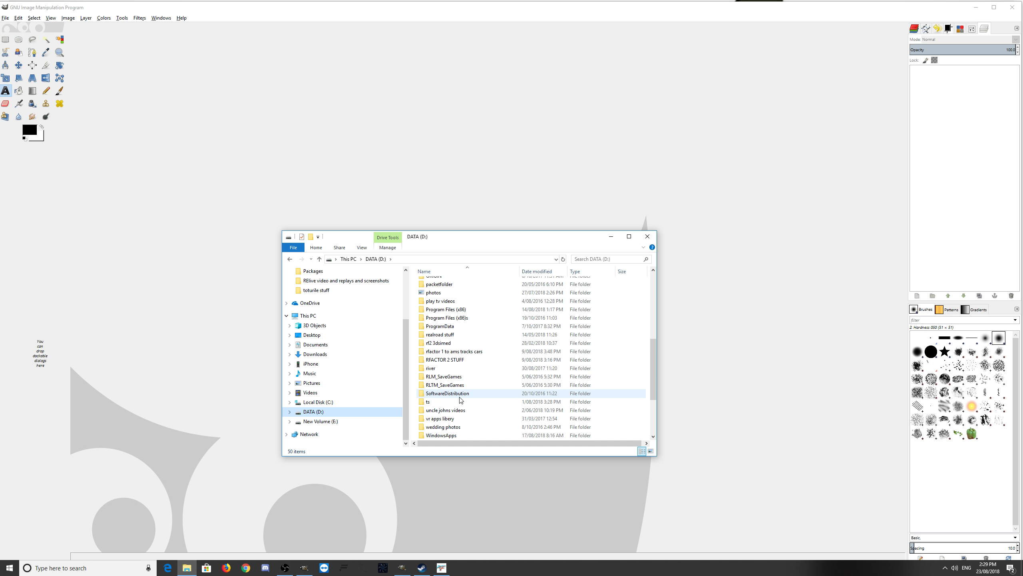
{"action": "double_click", "coordinate": [459, 359]}
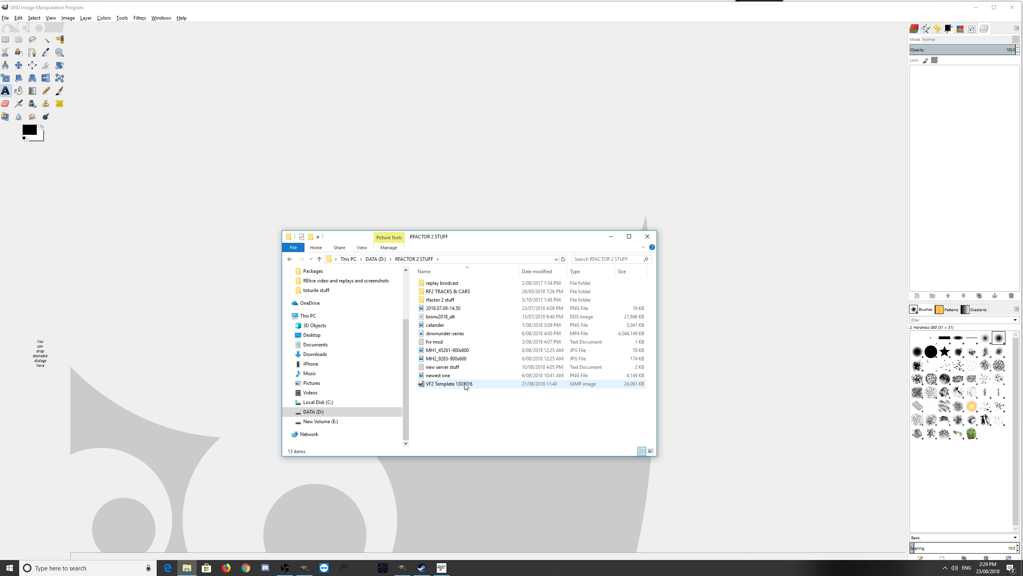
{"action": "double_click", "coordinate": [462, 303]}
{"action": "scroll", "coordinate": [454, 342], "scroll_direction": "down", "scroll_amount": 2}
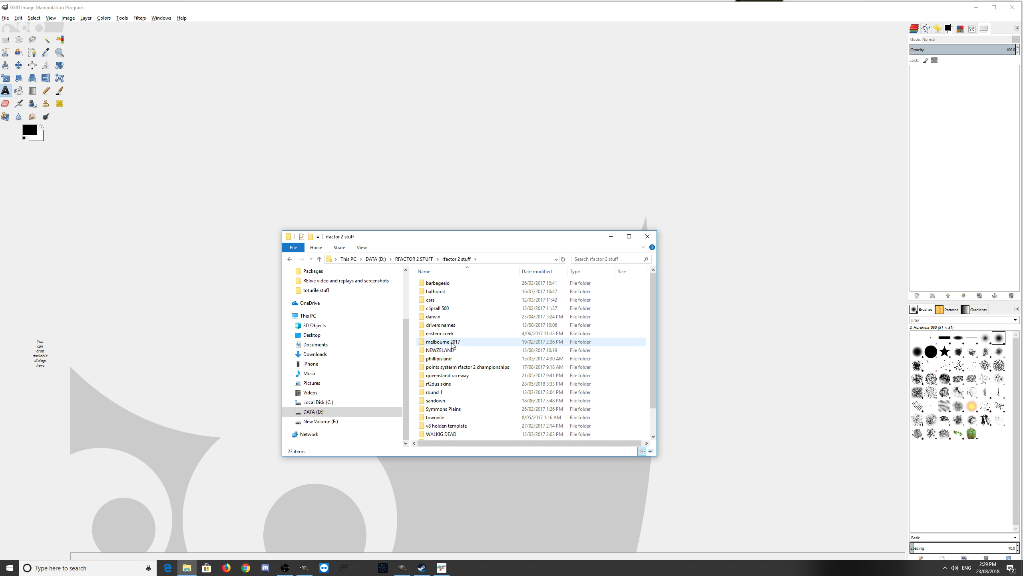
{"action": "scroll", "coordinate": [454, 346], "scroll_direction": "up", "scroll_amount": 2}
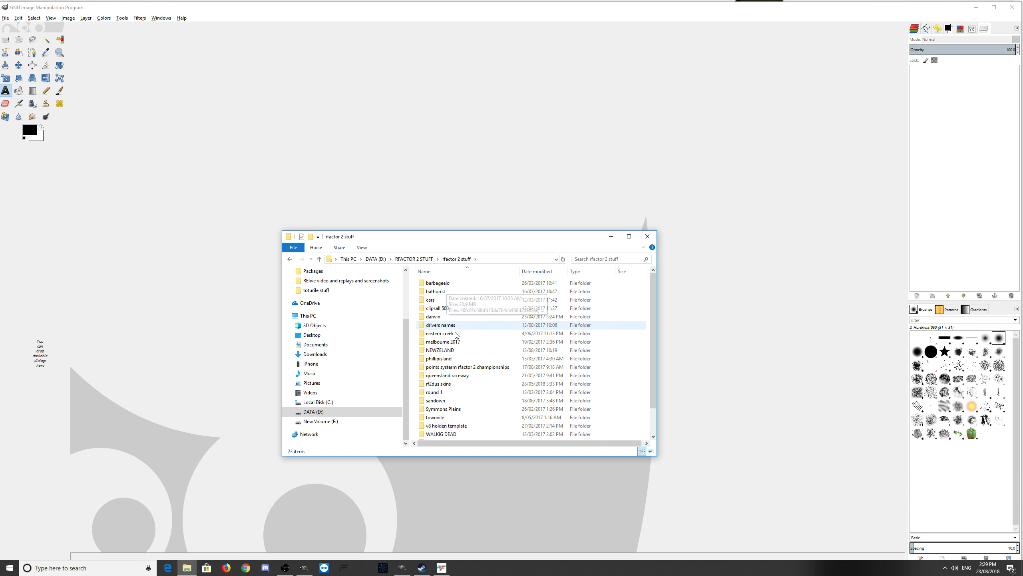
{"action": "scroll", "coordinate": [449, 391], "scroll_direction": "down", "scroll_amount": 1}
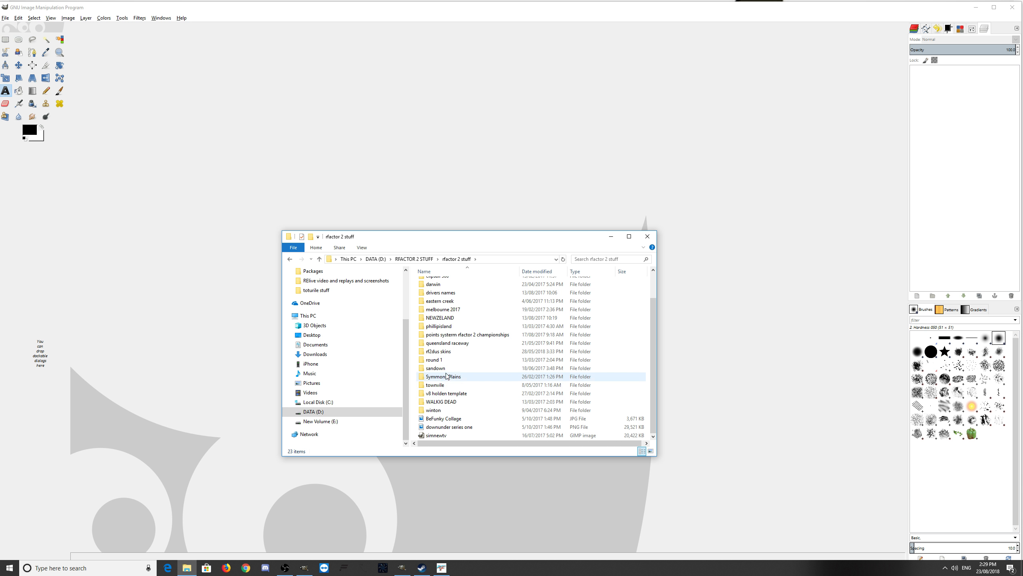
{"action": "double_click", "coordinate": [450, 352]}
Open the VF2 Template 1303016 PSD file from the rf2dus skins folder in GIMP.
{"action": "scroll", "coordinate": [452, 354], "scroll_direction": "down", "scroll_amount": 8}
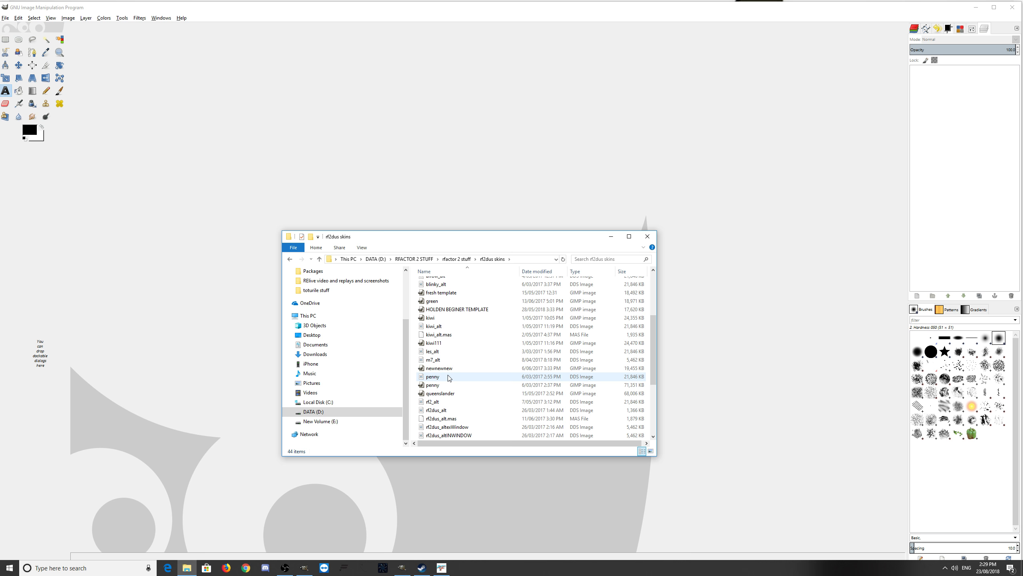
{"action": "scroll", "coordinate": [450, 383], "scroll_direction": "down", "scroll_amount": 1}
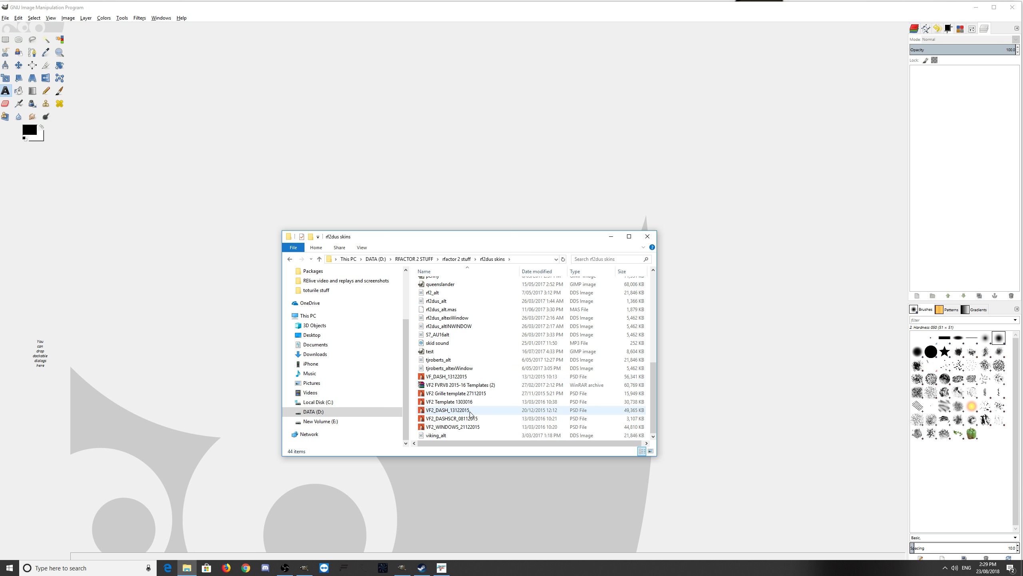
{"action": "left_click_drag", "start_coordinate": [456, 402], "coordinate": [504, 205]}
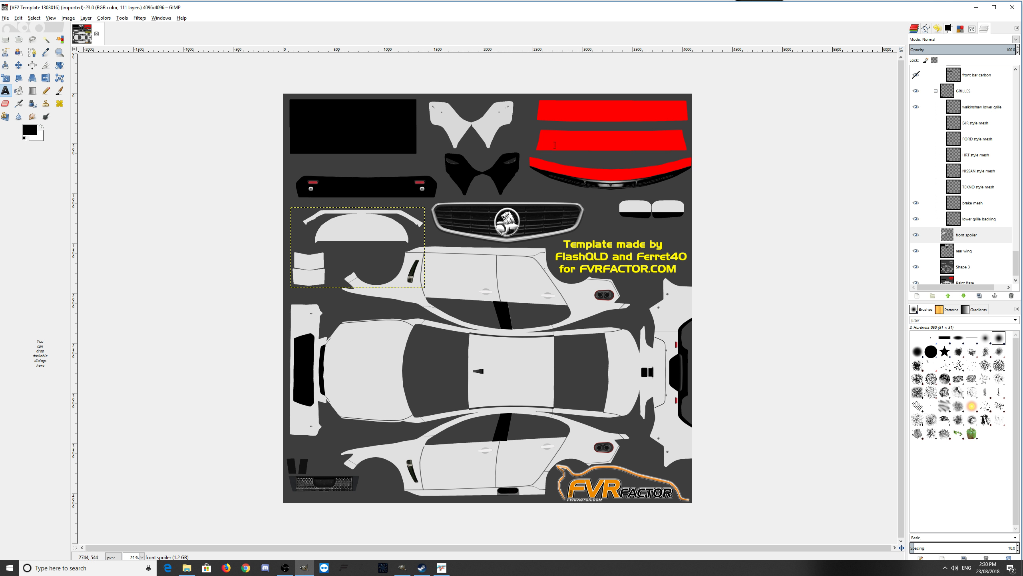
Turn single-window mode off, move the separate image window, turn single-window mode back on, and reposition the combined window.
{"action": "left_click", "coordinate": [161, 18]}
{"action": "left_click", "coordinate": [185, 74]}
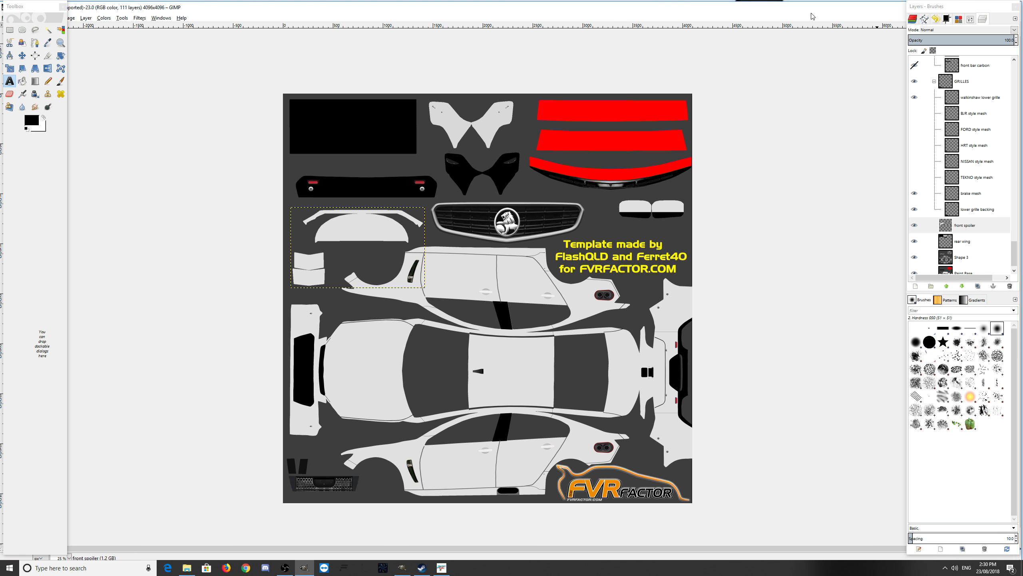
{"action": "left_click_drag", "start_coordinate": [813, 16], "coordinate": [866, 20]}
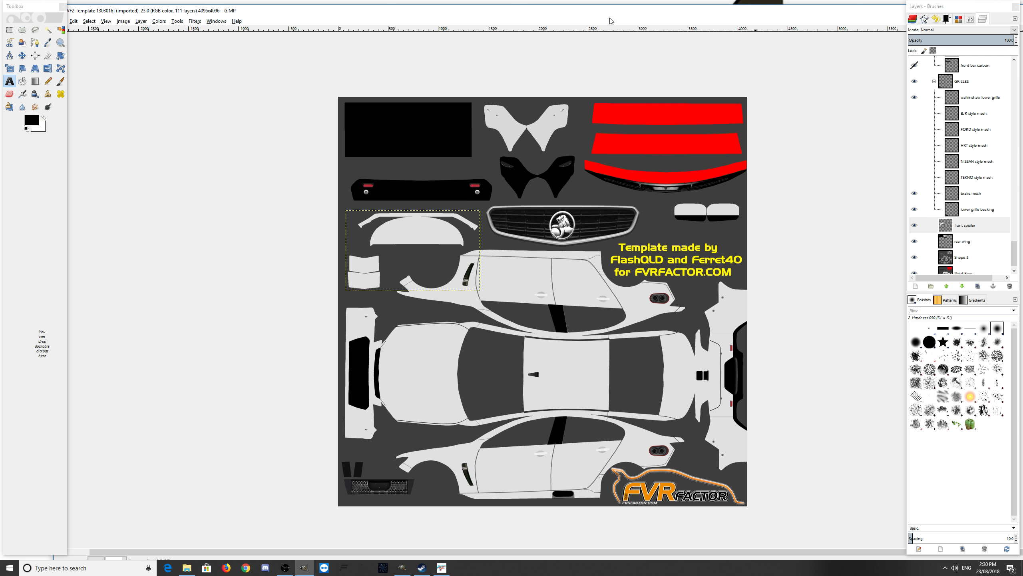
{"action": "left_click", "coordinate": [218, 22]}
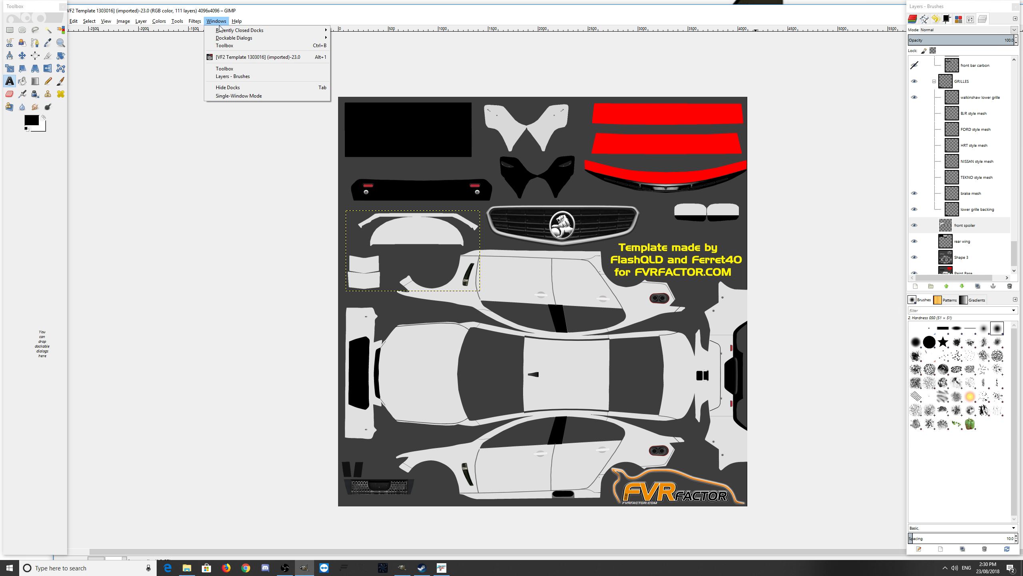
{"action": "left_click", "coordinate": [240, 95]}
{"action": "left_click_drag", "start_coordinate": [485, 18], "coordinate": [410, 27]}
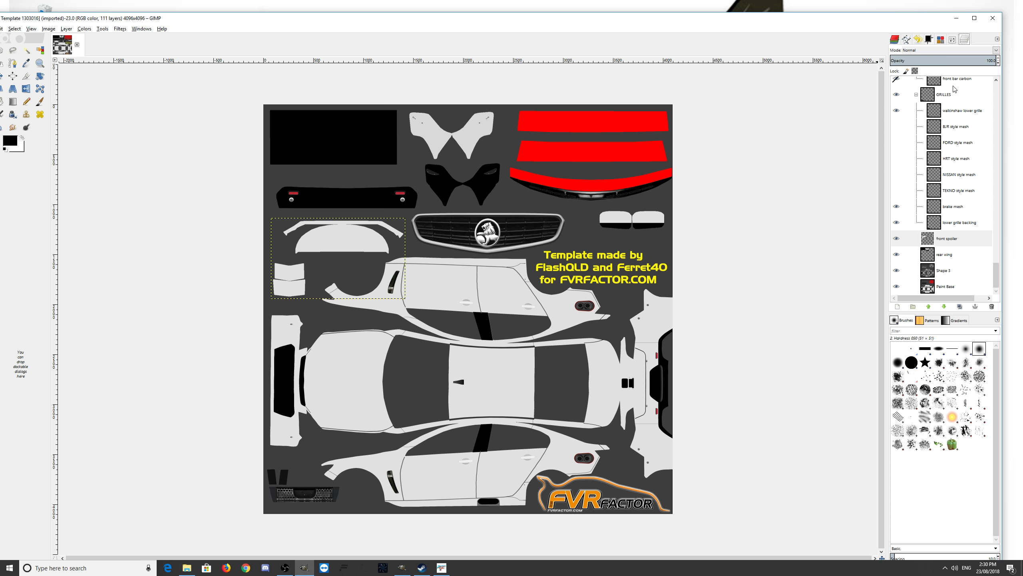
Look through the tool options, colormap, foreground colour, undo history, paths, channels and layers dialogs, ending on the tool options.
{"action": "left_click", "coordinate": [953, 42]}
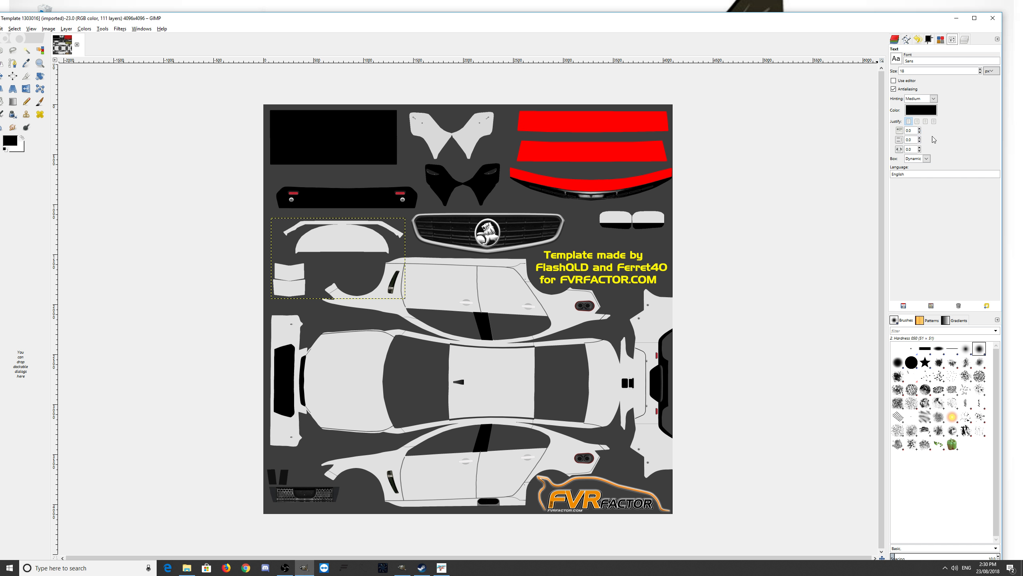
{"action": "left_click", "coordinate": [941, 40]}
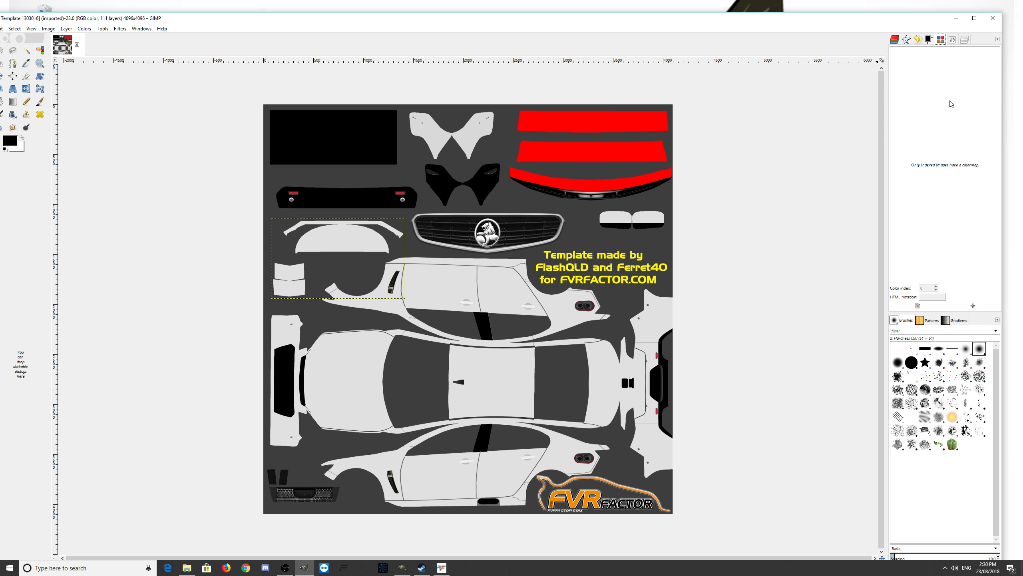
{"action": "left_click", "coordinate": [929, 39]}
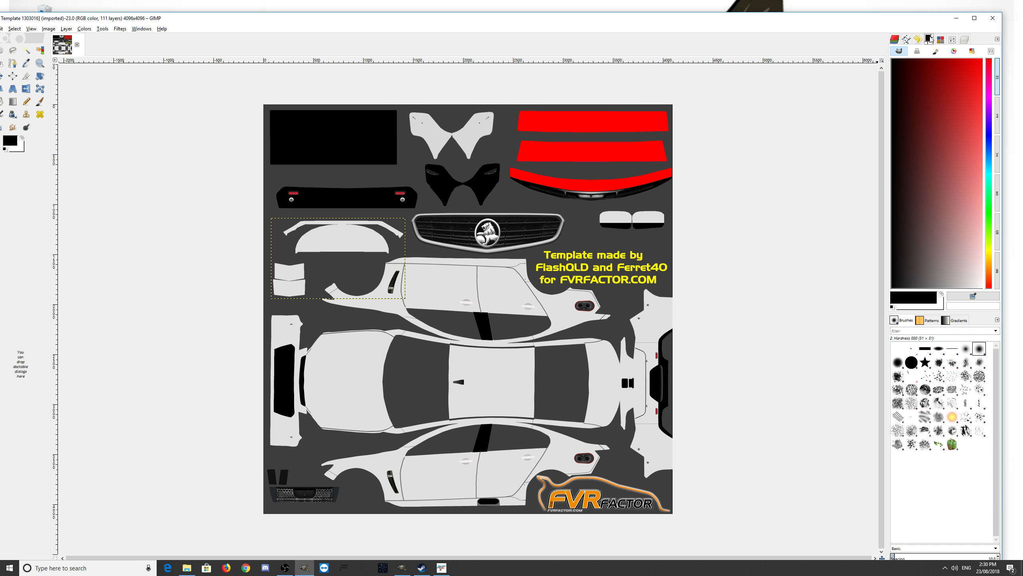
{"action": "left_click", "coordinate": [918, 39]}
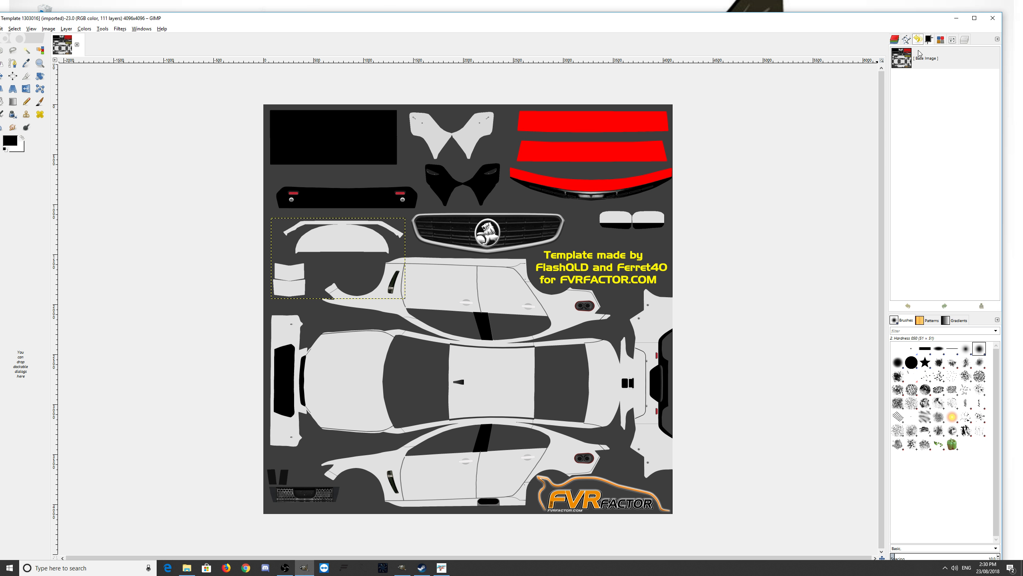
{"action": "left_click", "coordinate": [907, 41]}
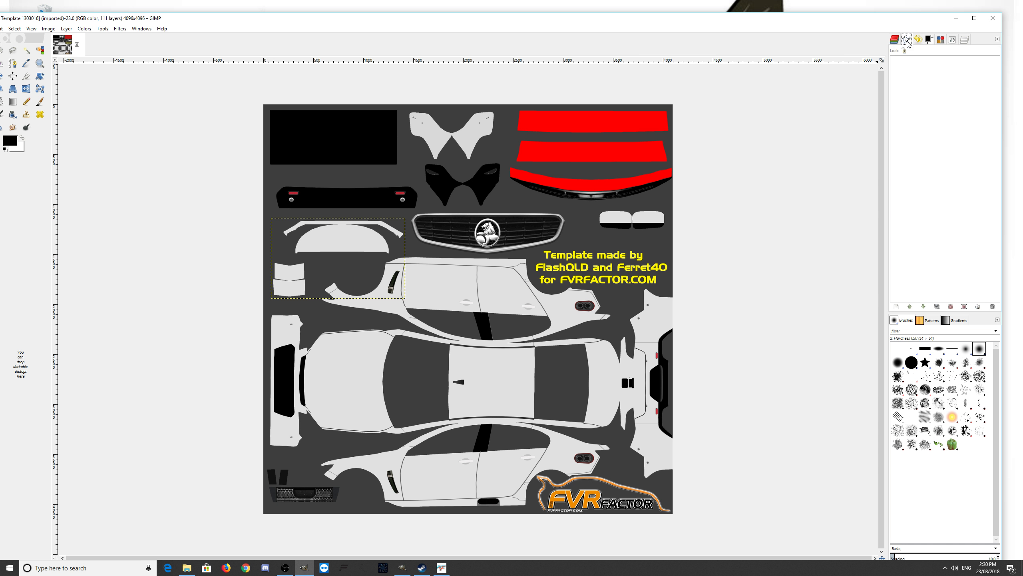
{"action": "left_click", "coordinate": [896, 40]}
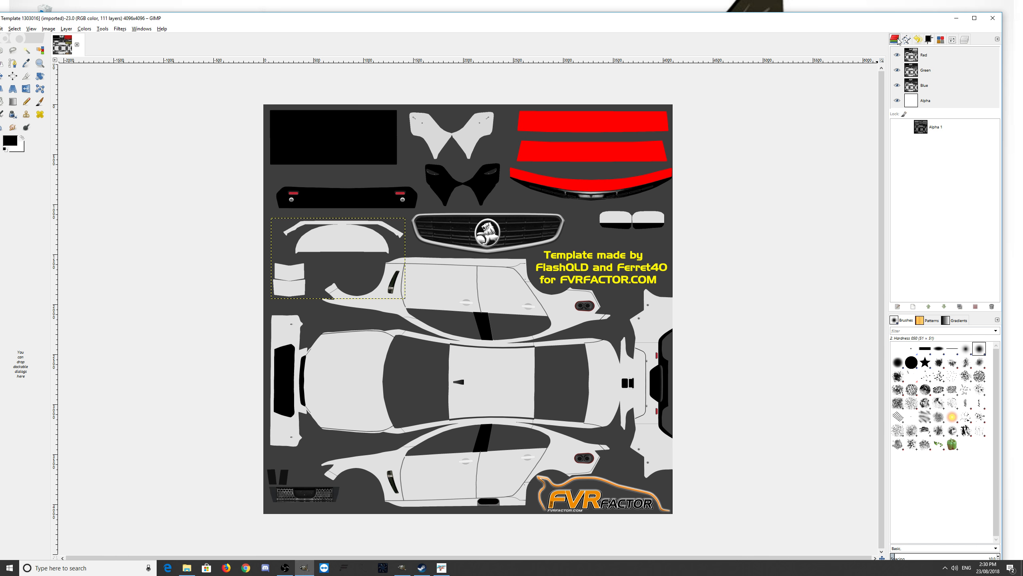
{"action": "left_click", "coordinate": [965, 41]}
{"action": "left_click", "coordinate": [953, 40]}
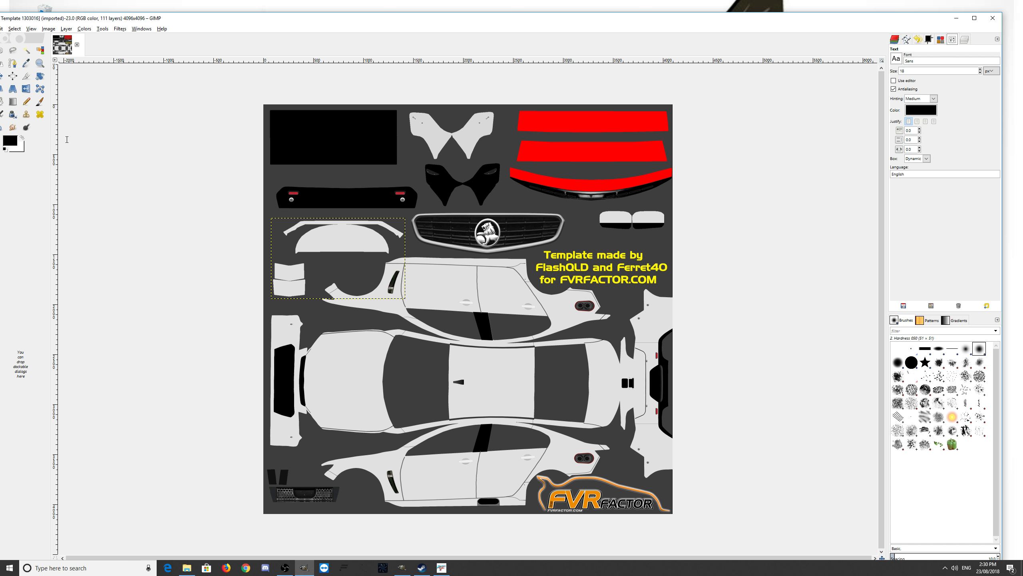
Activate the Paintbrush tool, try larger and smaller brush sizes, and move the window so the whole toolbox is visible.
{"action": "left_click", "coordinate": [40, 102]}
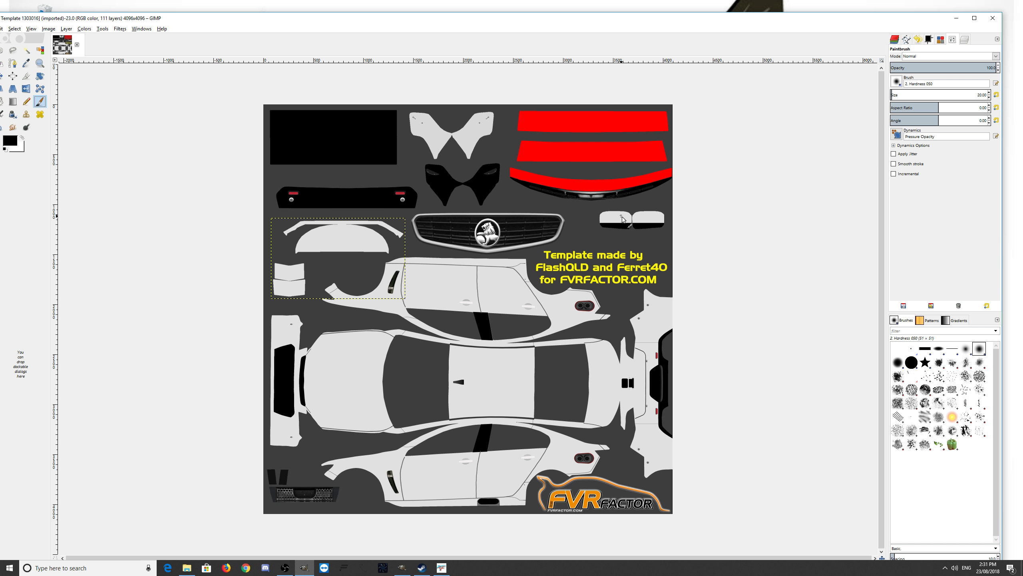
{"action": "left_click_drag", "start_coordinate": [902, 99], "coordinate": [960, 99]}
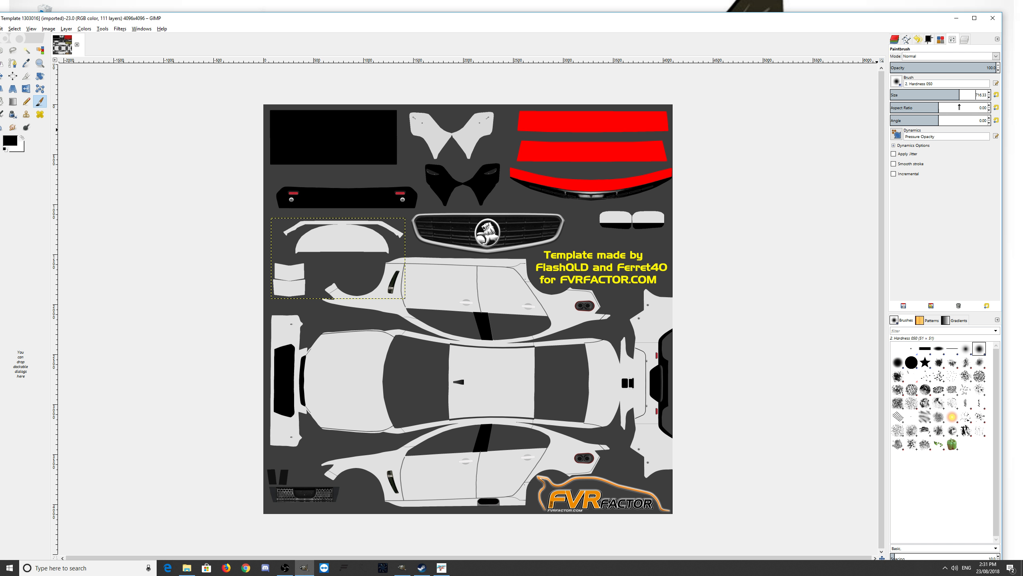
{"action": "left_click_drag", "start_coordinate": [949, 99], "coordinate": [784, 98]}
{"action": "left_click_drag", "start_coordinate": [941, 95], "coordinate": [903, 96]}
{"action": "left_click_drag", "start_coordinate": [782, 22], "coordinate": [811, 17]}
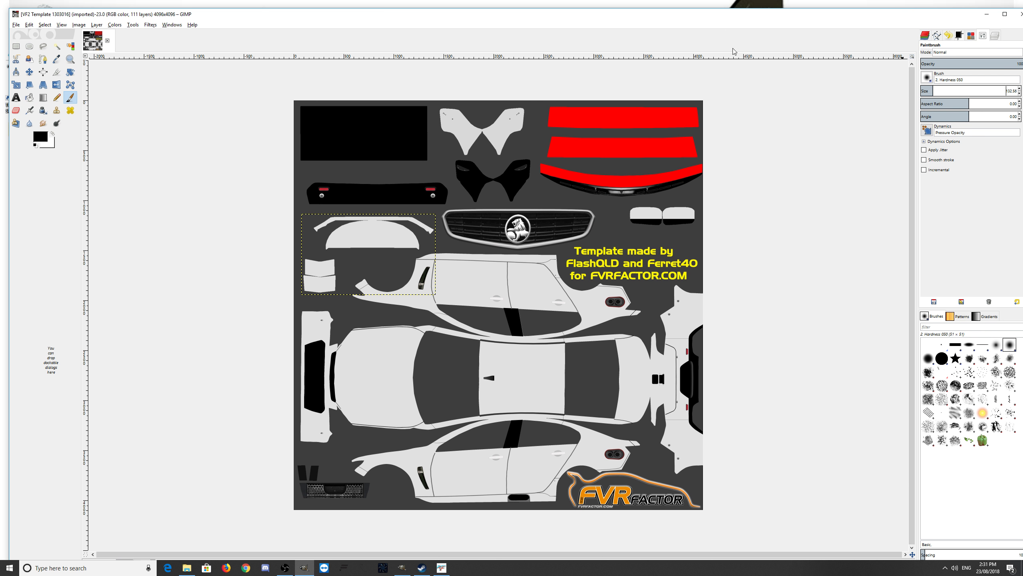
Examine the Bucket Fill, Text and Rectangle Select tools and the editing commands available for the canvas.
{"action": "left_click", "coordinate": [29, 97]}
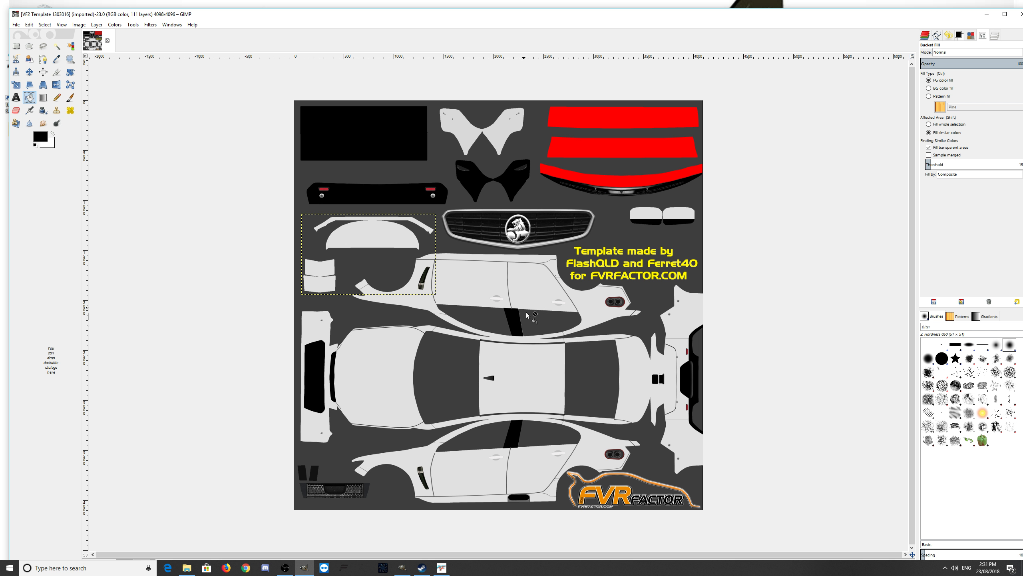
{"action": "left_click", "coordinate": [16, 97]}
{"action": "left_click_drag", "start_coordinate": [457, 275], "coordinate": [534, 301]}
{"action": "left_click", "coordinate": [16, 46]}
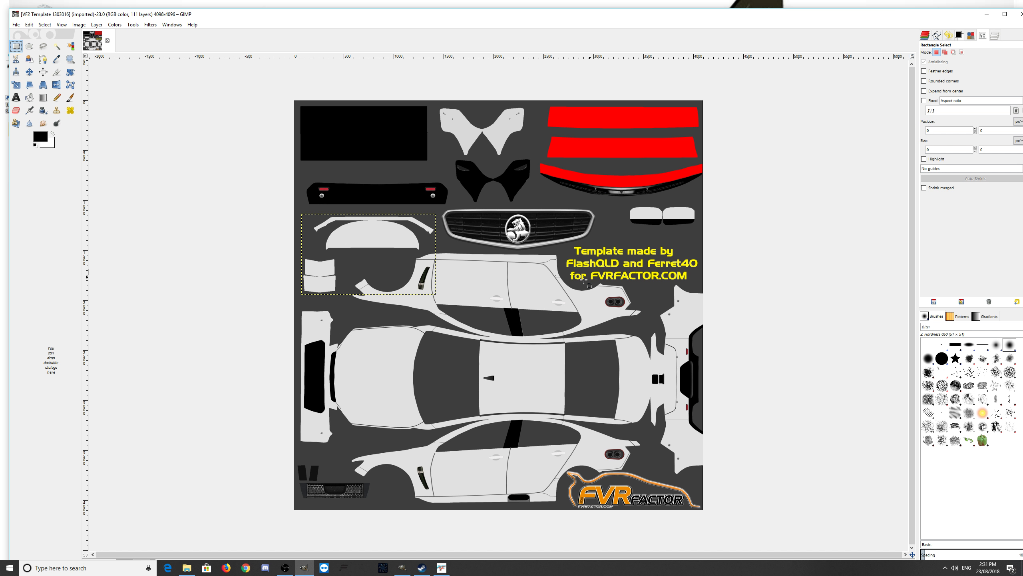
{"action": "right_click", "coordinate": [625, 298]}
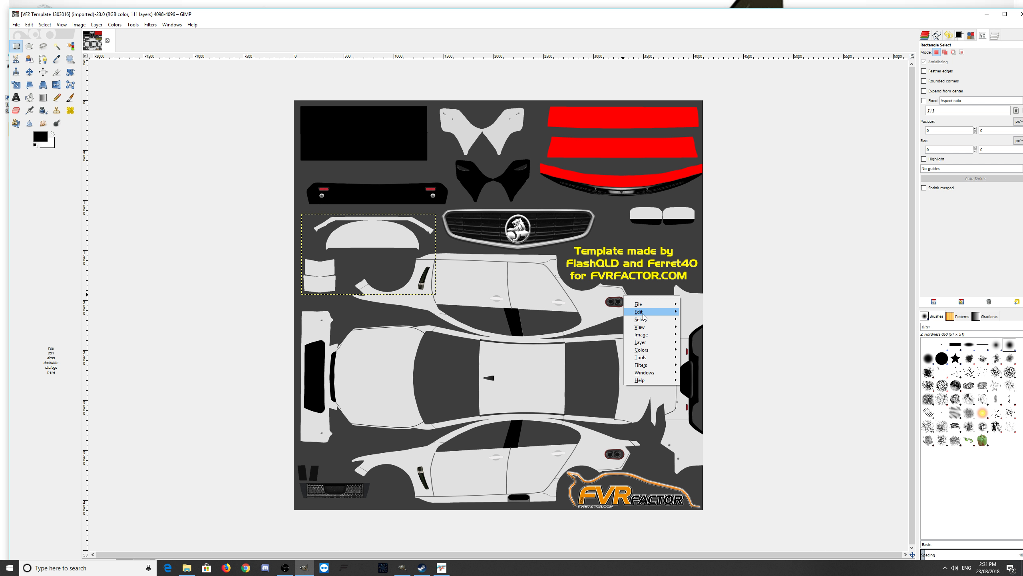
{"action": "mouse_move", "coordinate": [643, 313]}
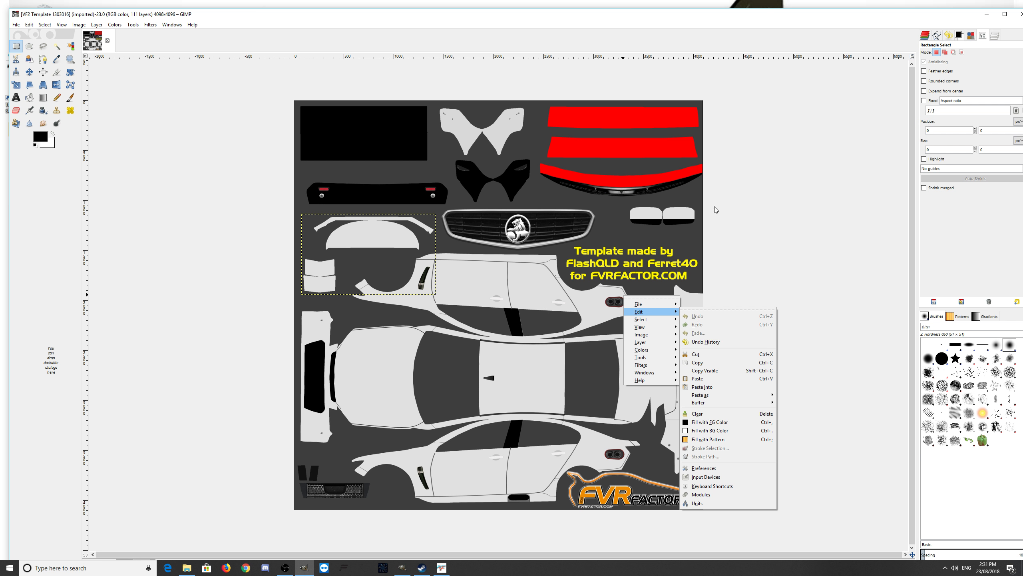
Bring the layer list back into view and maximize the image window.
{"action": "left_click", "coordinate": [994, 39]}
{"action": "left_click", "coordinate": [995, 39]}
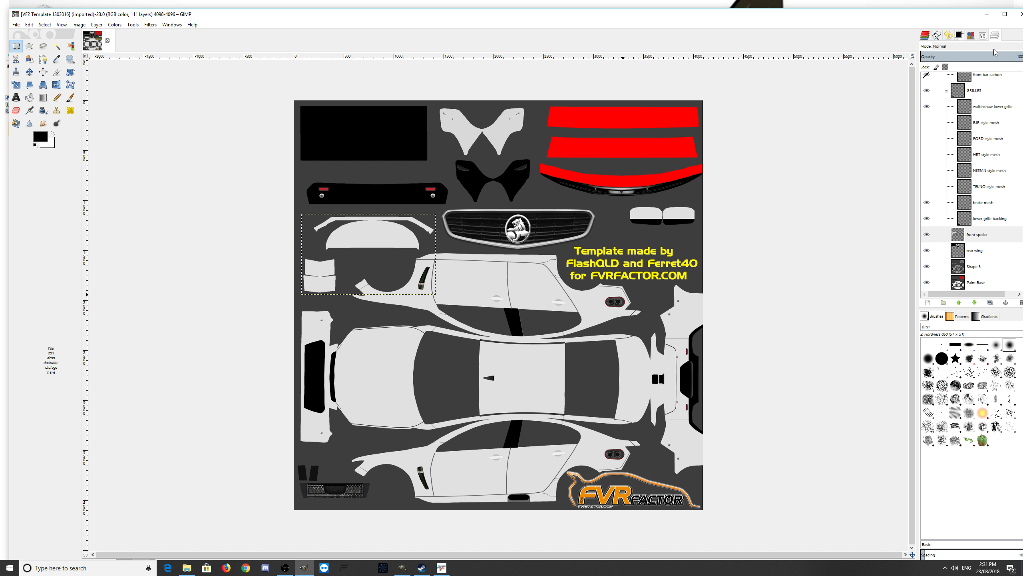
{"action": "left_click_drag", "start_coordinate": [522, 19], "coordinate": [499, 14]}
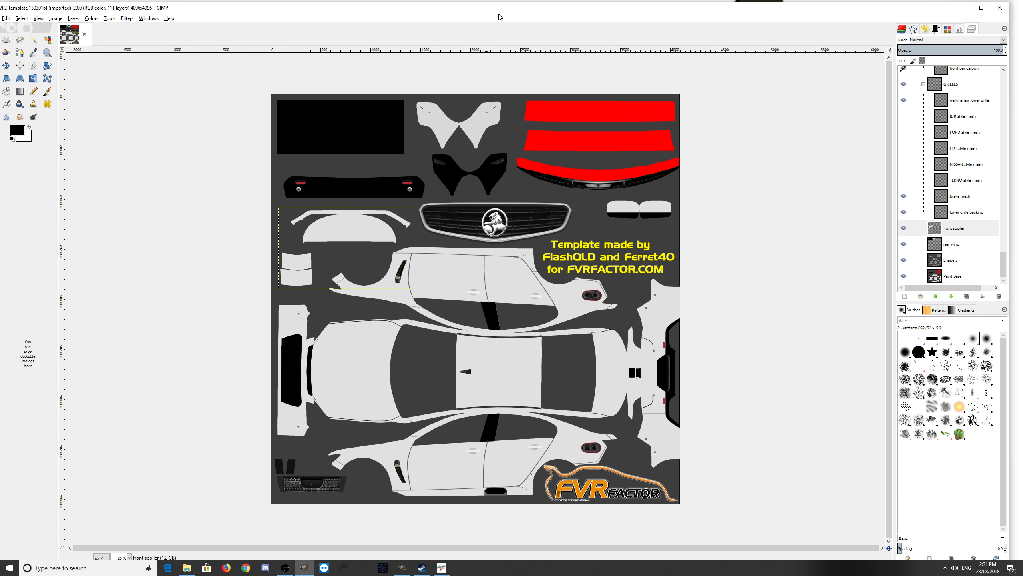
{"action": "left_click", "coordinate": [982, 7]}
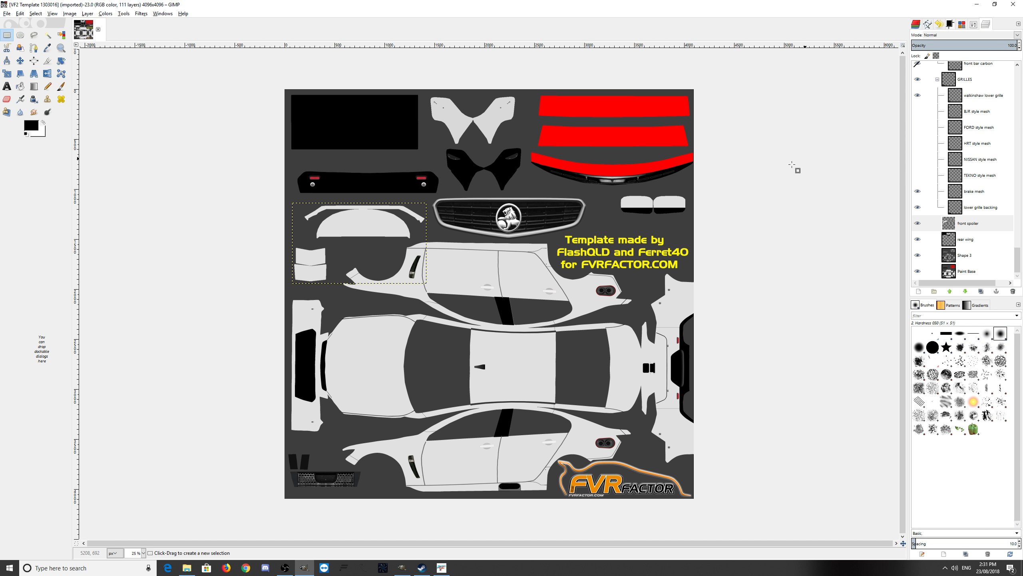
Toggle the visibility of the topmost FVRFACTOR 2015 logo layer to identify it, and delete that layer.
{"action": "left_click_drag", "start_coordinate": [1017, 262], "coordinate": [1022, 88]}
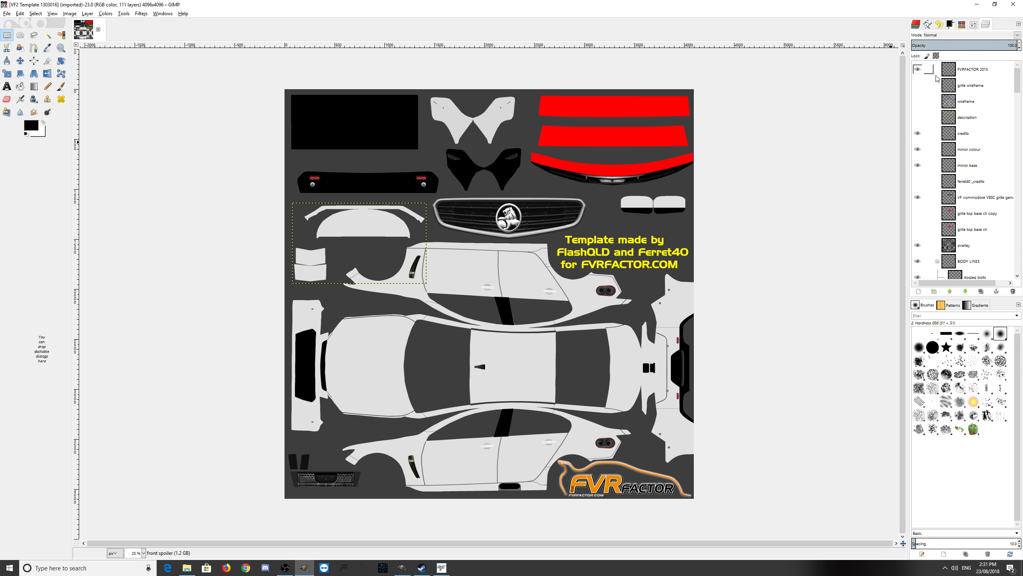
{"action": "left_click", "coordinate": [917, 69]}
{"action": "left_click", "coordinate": [918, 69]}
{"action": "left_click", "coordinate": [918, 69]}
{"action": "left_click", "coordinate": [918, 70]}
{"action": "left_click", "coordinate": [917, 70]}
{"action": "left_click", "coordinate": [917, 70]}
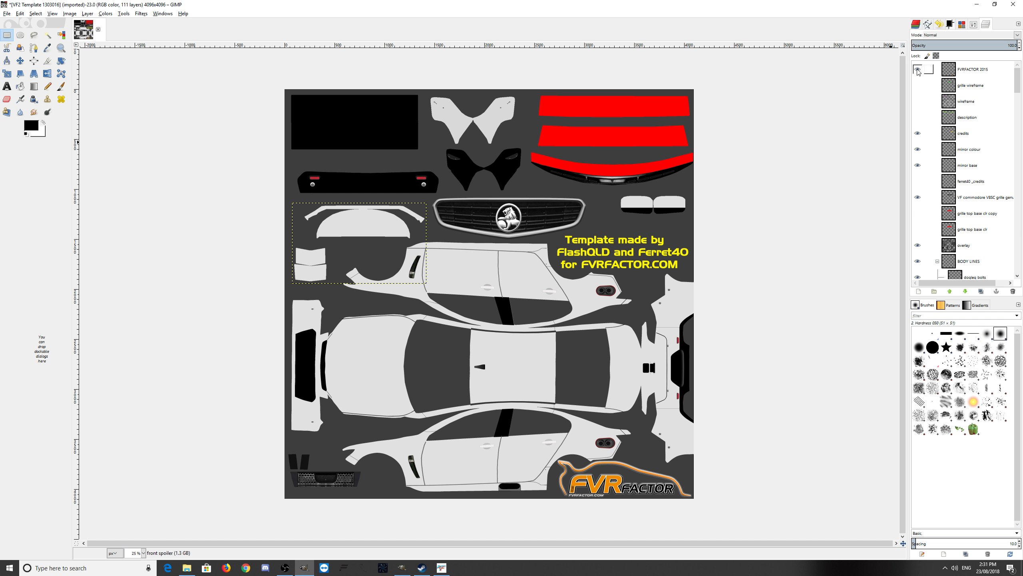
{"action": "right_click", "coordinate": [918, 71]}
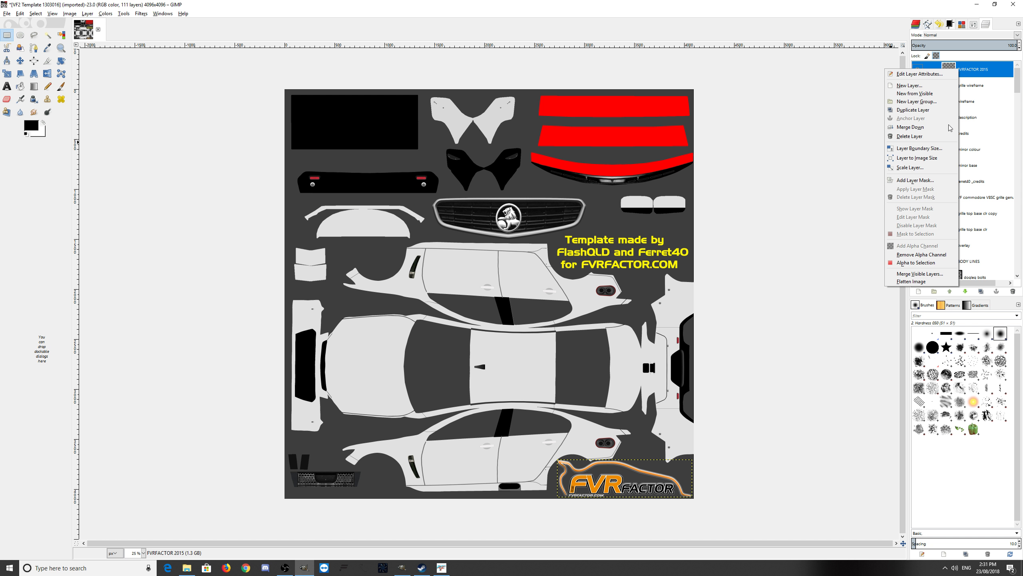
{"action": "left_click", "coordinate": [927, 137]}
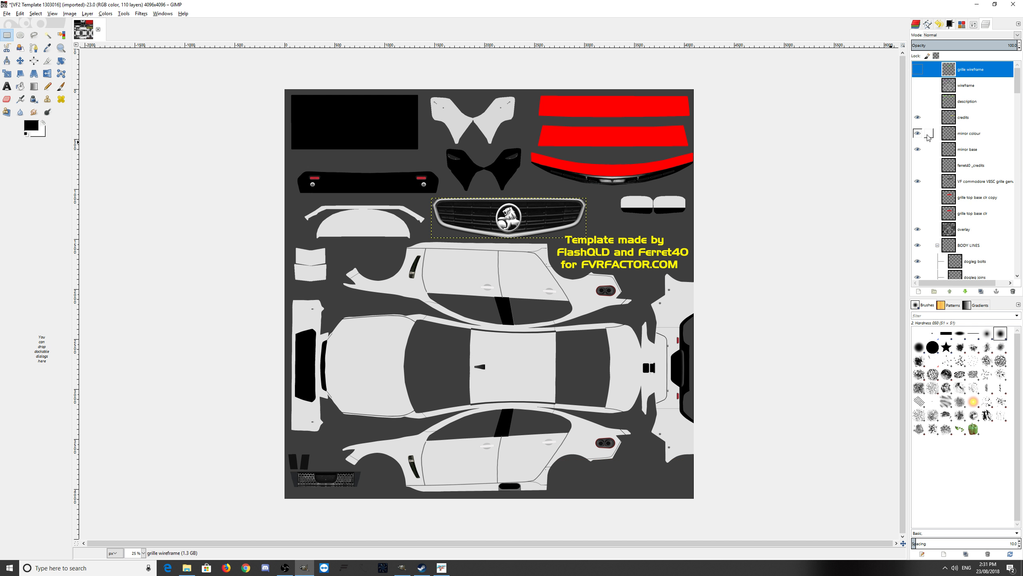
Preview the grille wireframe and wireframe layers on the template, leaving the grille wireframe hidden.
{"action": "left_click", "coordinate": [920, 70]}
{"action": "left_click", "coordinate": [919, 70]}
{"action": "left_click", "coordinate": [918, 71]}
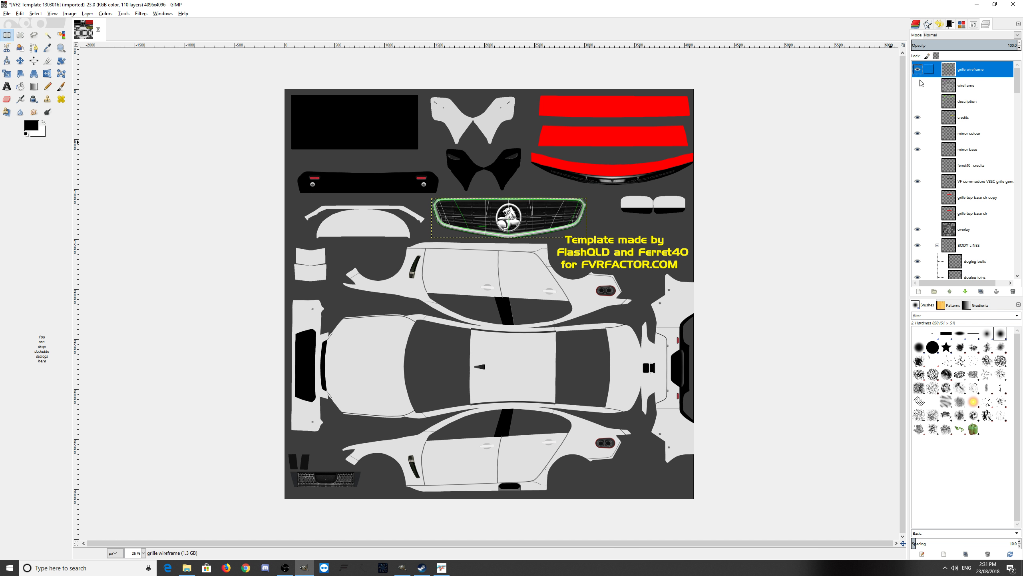
{"action": "left_click", "coordinate": [918, 86]}
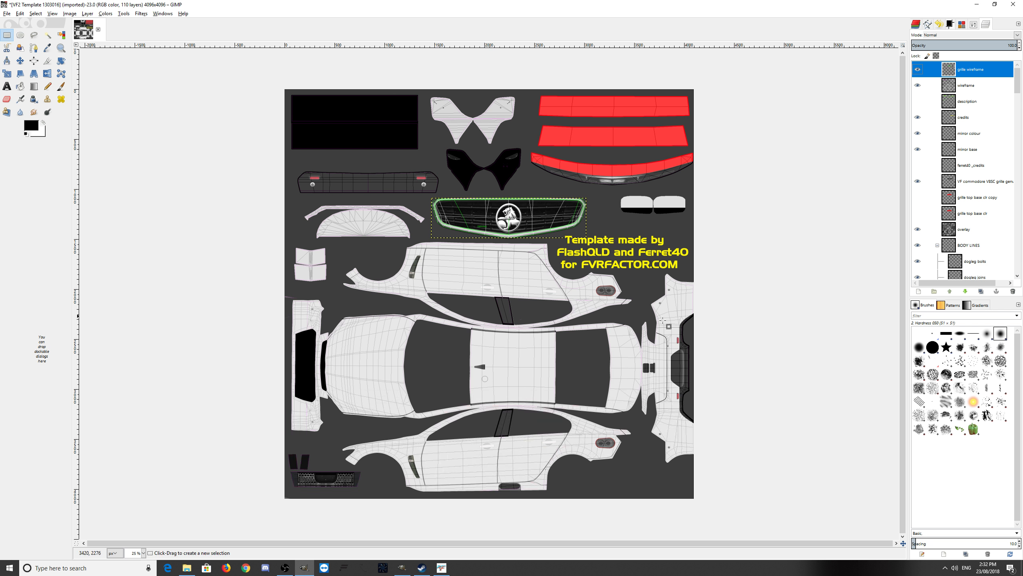
{"action": "left_click", "coordinate": [920, 70]}
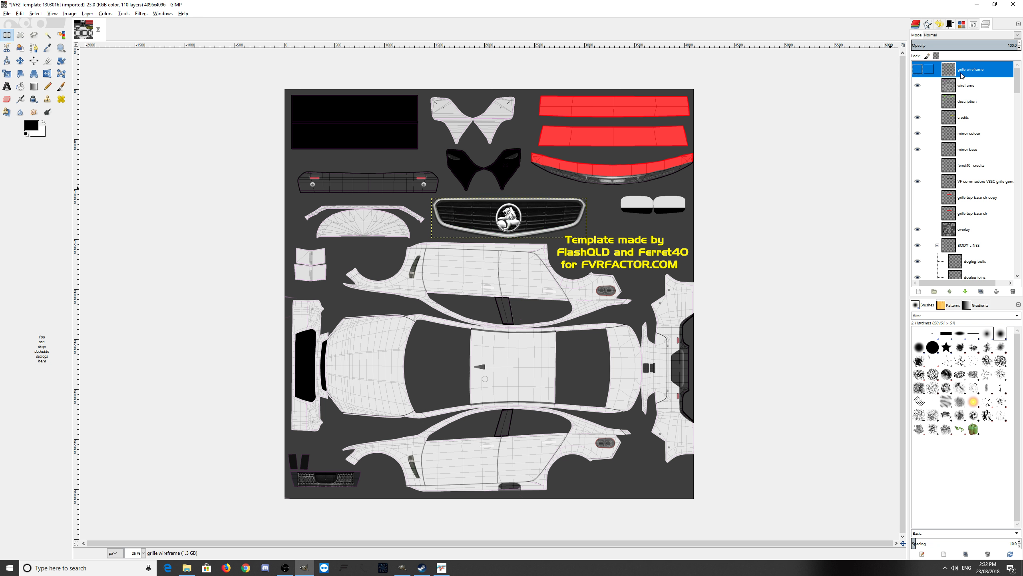
Delete the grille wireframe layer and undo the deletion.
{"action": "right_click", "coordinate": [962, 75]}
{"action": "left_click", "coordinate": [951, 138]}
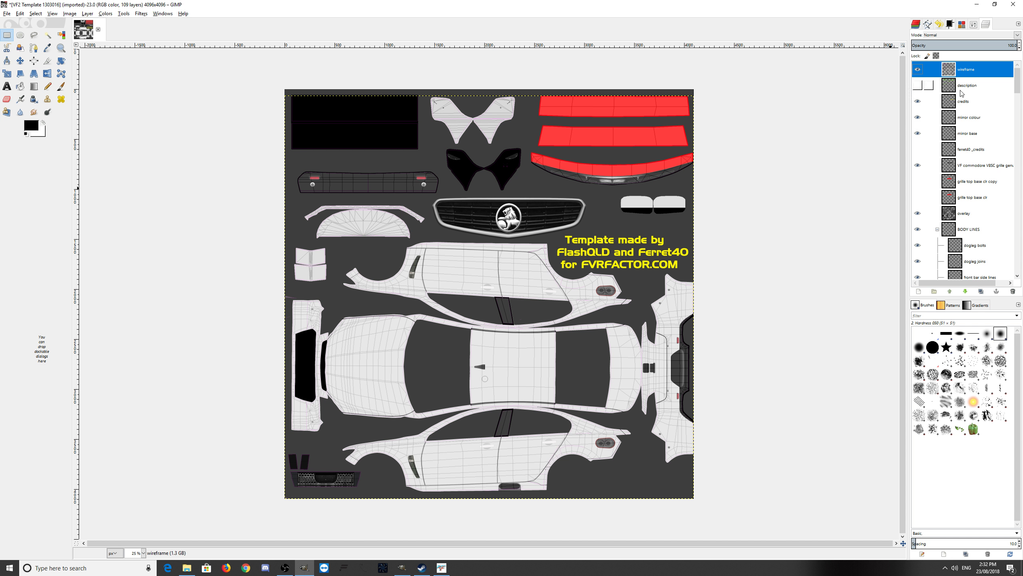
{"action": "right_click", "coordinate": [841, 119]}
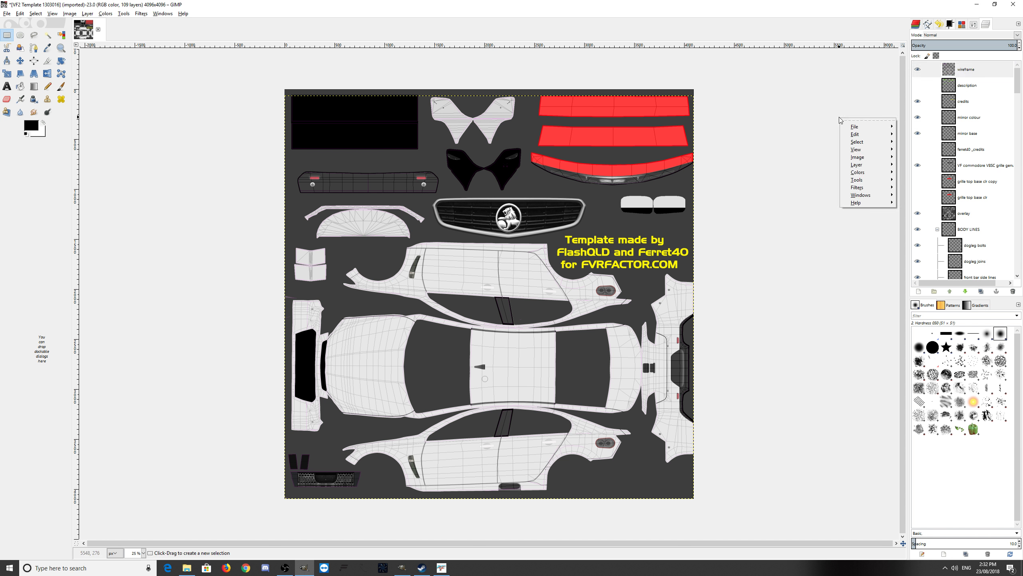
{"action": "mouse_move", "coordinate": [861, 134]}
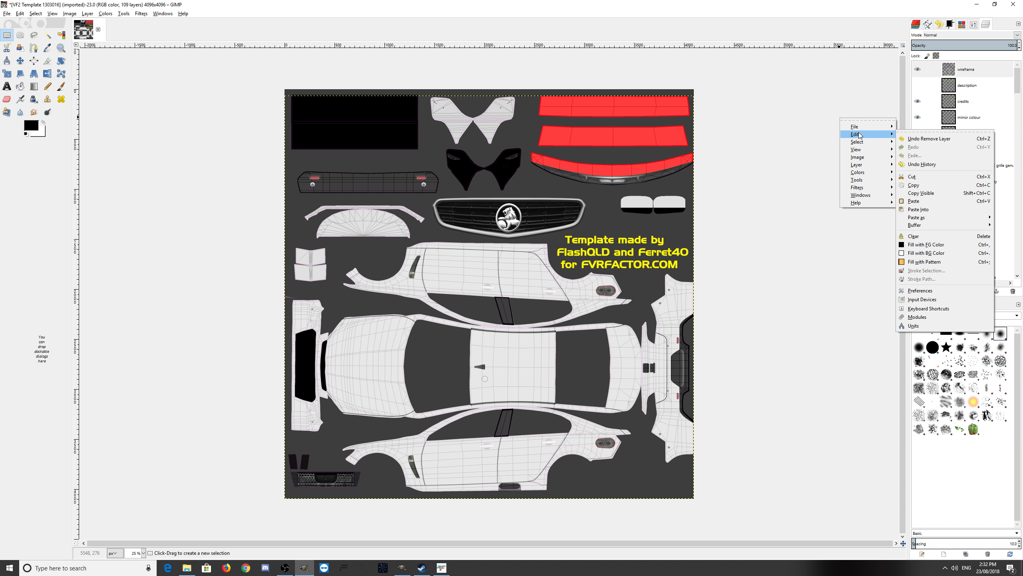
{"action": "left_click", "coordinate": [933, 139]}
Delete the wireframe layer that overlays the whole car template.
{"action": "left_click", "coordinate": [968, 88]}
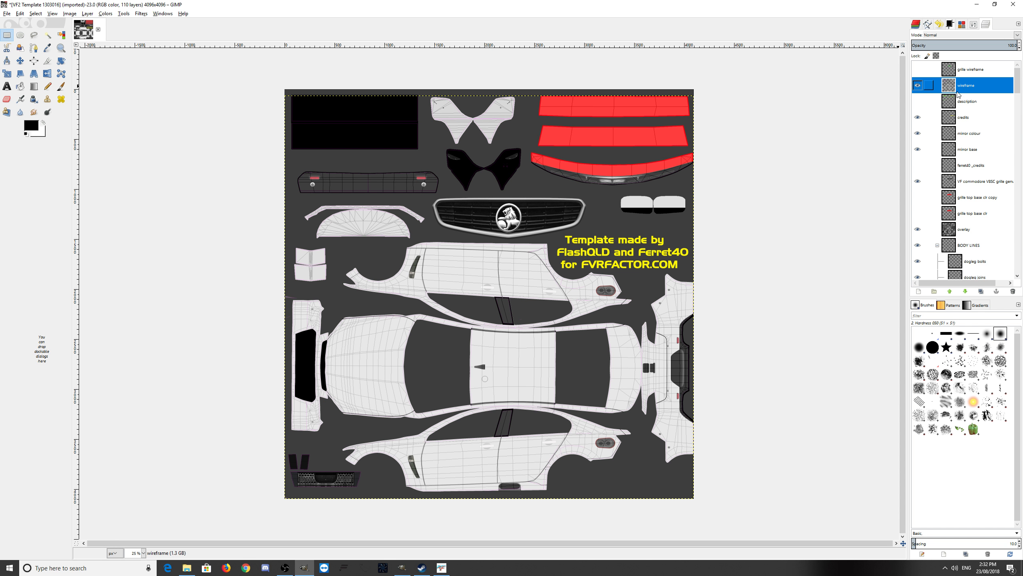
{"action": "right_click", "coordinate": [960, 89]}
{"action": "left_click", "coordinate": [931, 150]}
Show and hide the description layer to check its part labels, and delete that layer.
{"action": "left_click", "coordinate": [919, 85]}
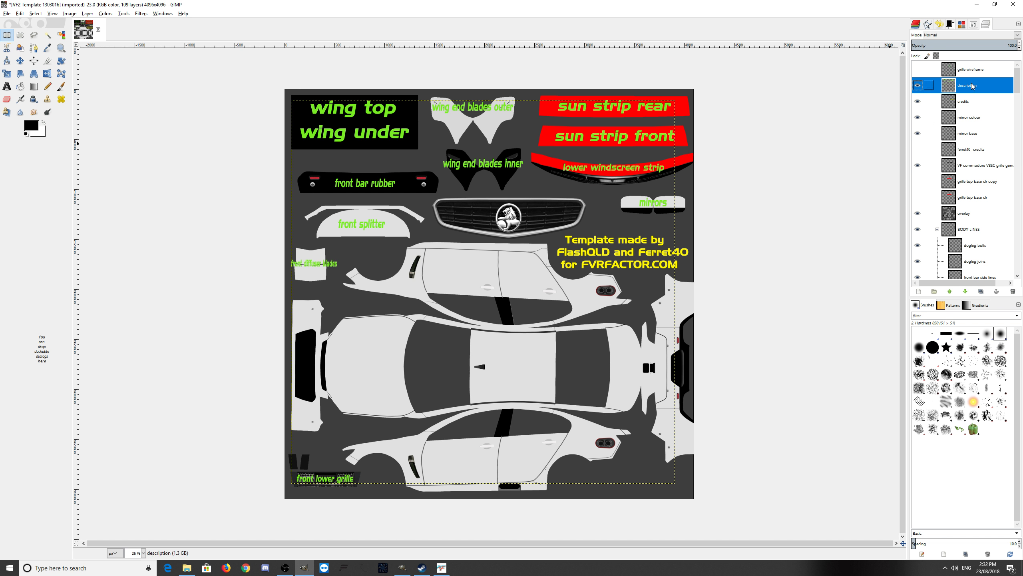
{"action": "left_click", "coordinate": [916, 84]}
{"action": "left_click", "coordinate": [916, 85]}
{"action": "left_click", "coordinate": [917, 84]}
{"action": "right_click", "coordinate": [938, 86]}
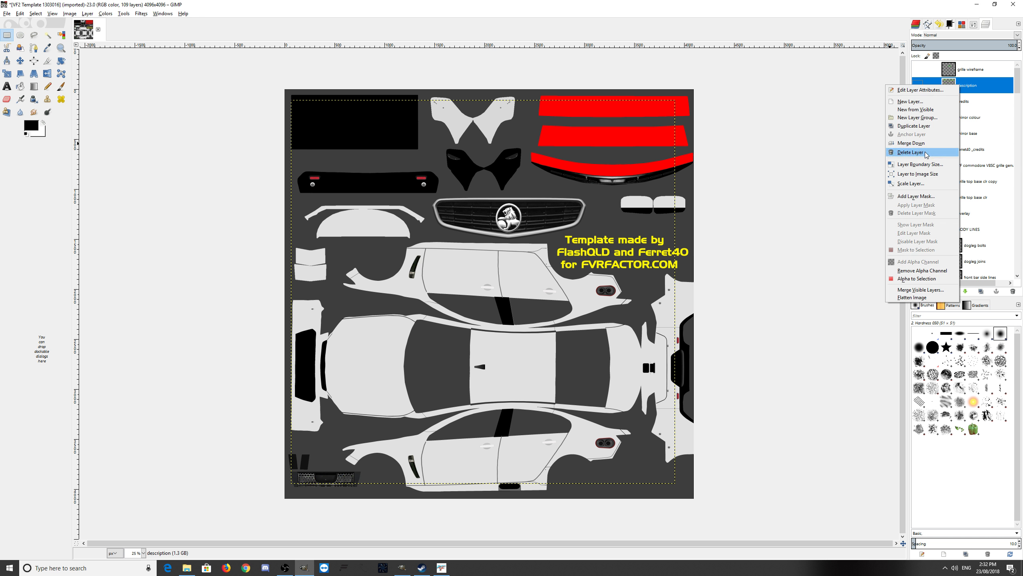
{"action": "left_click", "coordinate": [922, 152]}
Check the credits layer's visibility and delete the layer holding the yellow template credit text.
{"action": "right_click", "coordinate": [967, 87]}
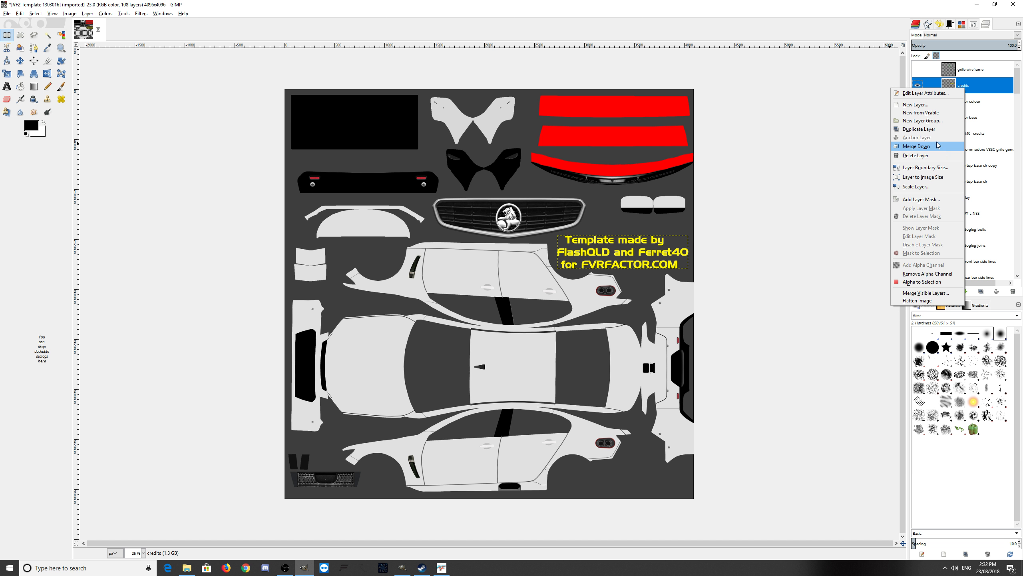
{"action": "left_click", "coordinate": [917, 85]}
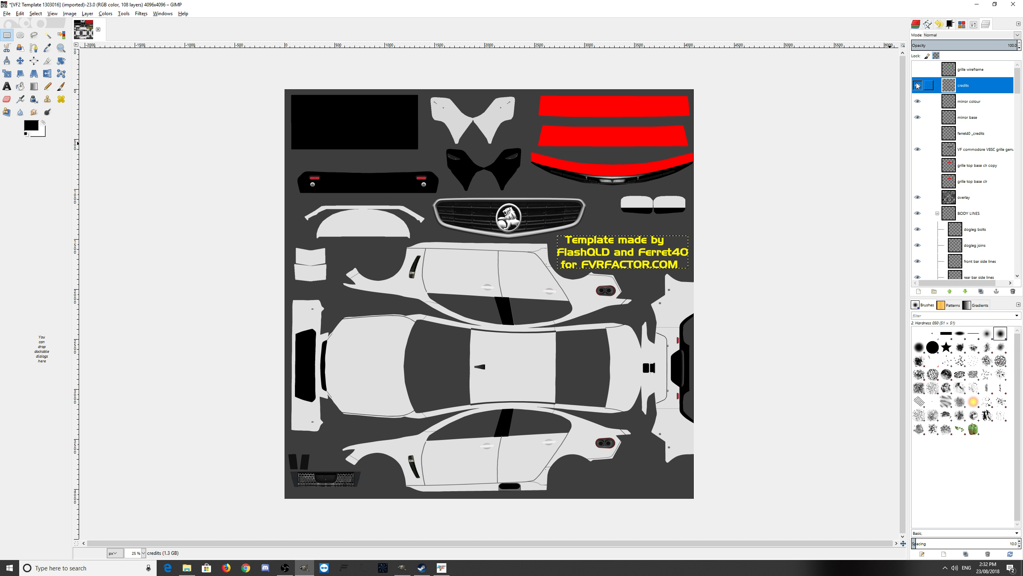
{"action": "right_click", "coordinate": [970, 88]}
{"action": "left_click", "coordinate": [927, 152]}
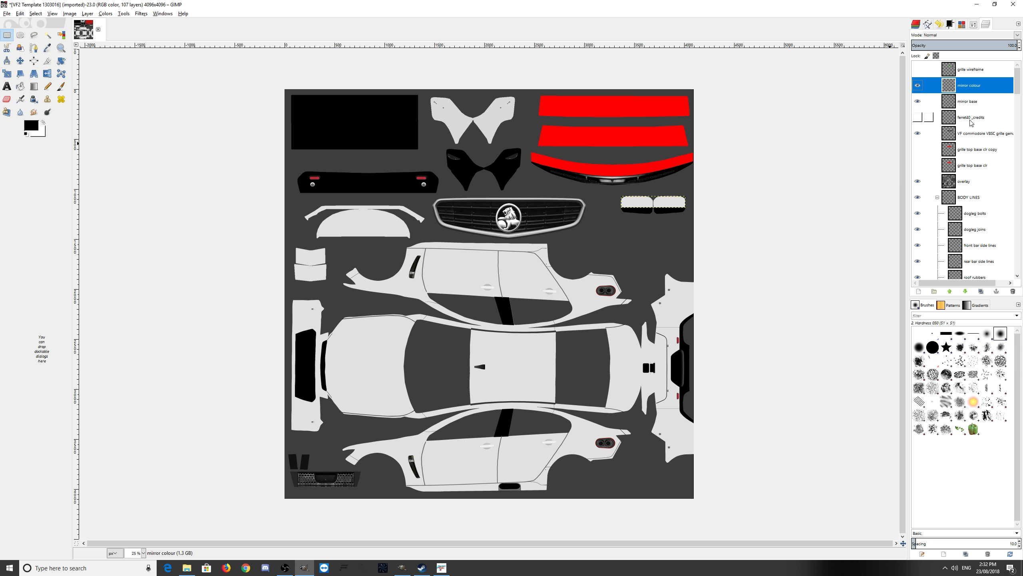
Check the painter's credits layer by showing and hiding it, and delete that layer.
{"action": "left_click", "coordinate": [940, 121]}
{"action": "left_click", "coordinate": [918, 118]}
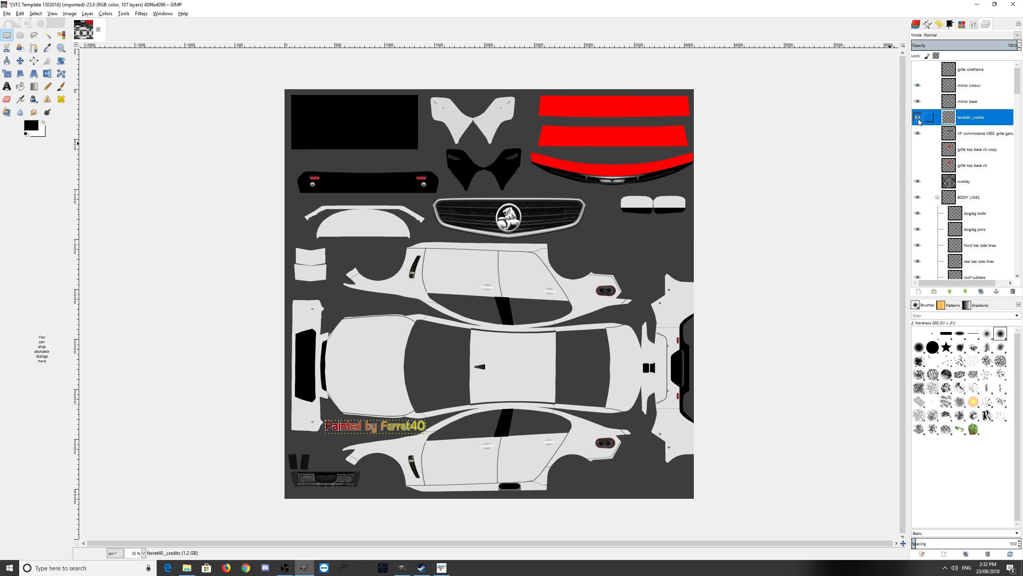
{"action": "left_click", "coordinate": [918, 118]}
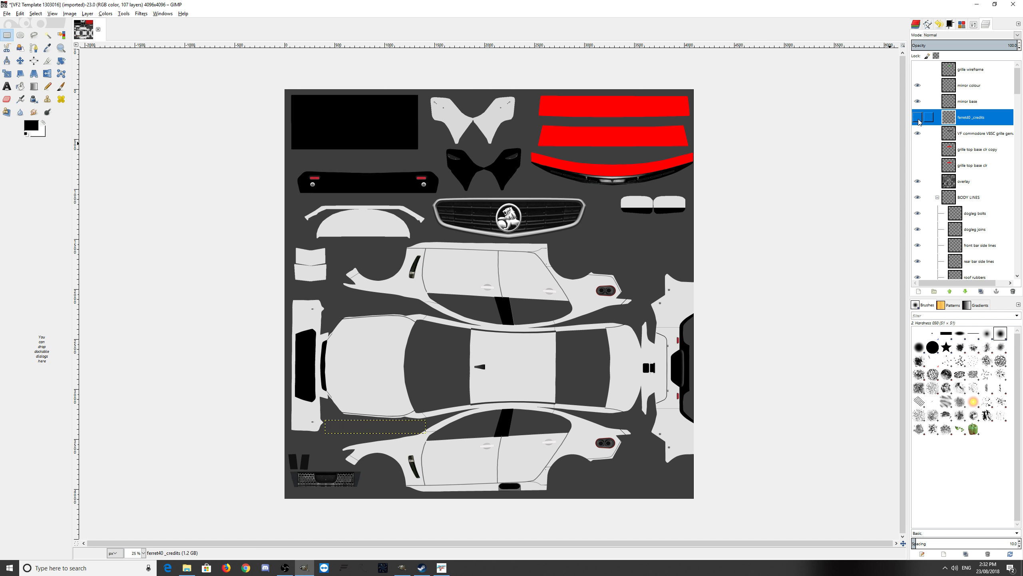
{"action": "right_click", "coordinate": [969, 117]}
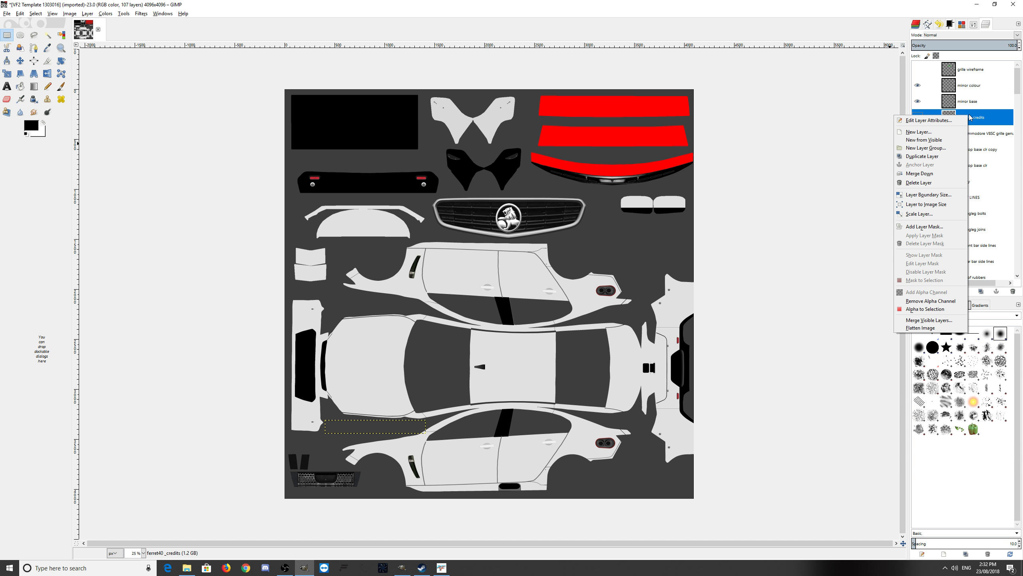
{"action": "left_click", "coordinate": [942, 182]}
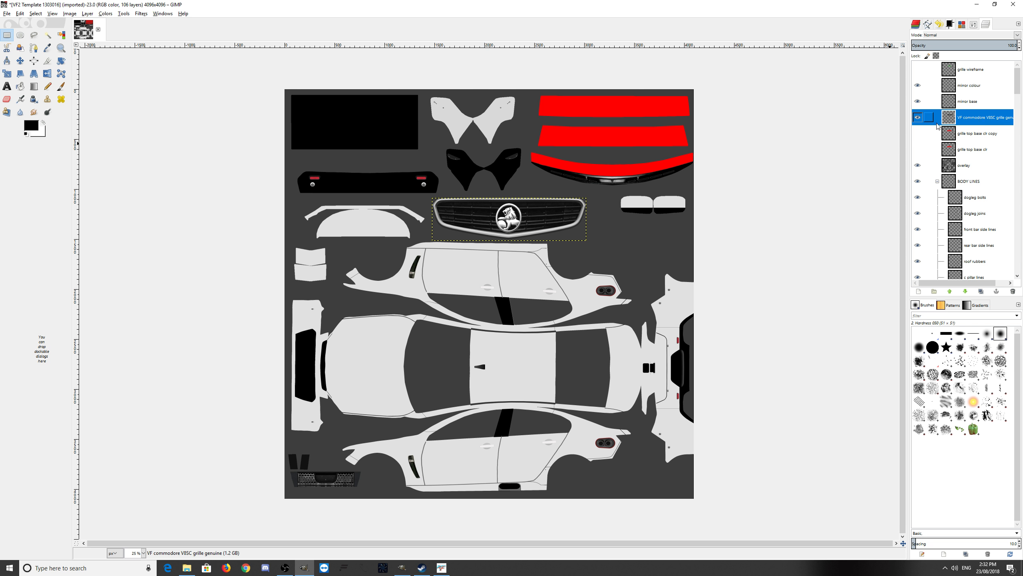
Collapse the BODY LINES group and look through the logo layers in the V8 LOGOS group down to the holden front strip.
{"action": "scroll", "coordinate": [938, 127], "scroll_direction": "down", "scroll_amount": 2}
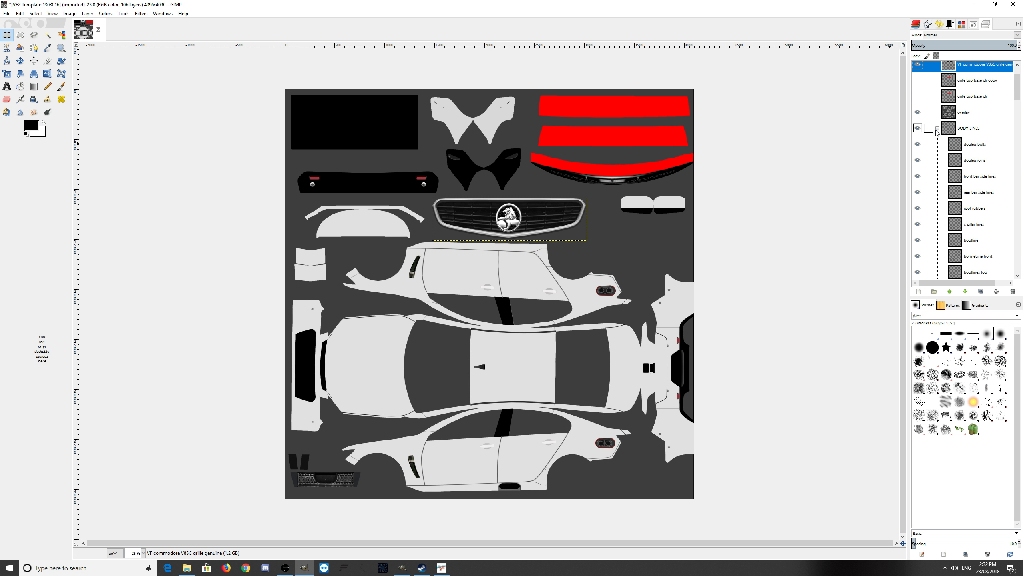
{"action": "left_click", "coordinate": [937, 128]}
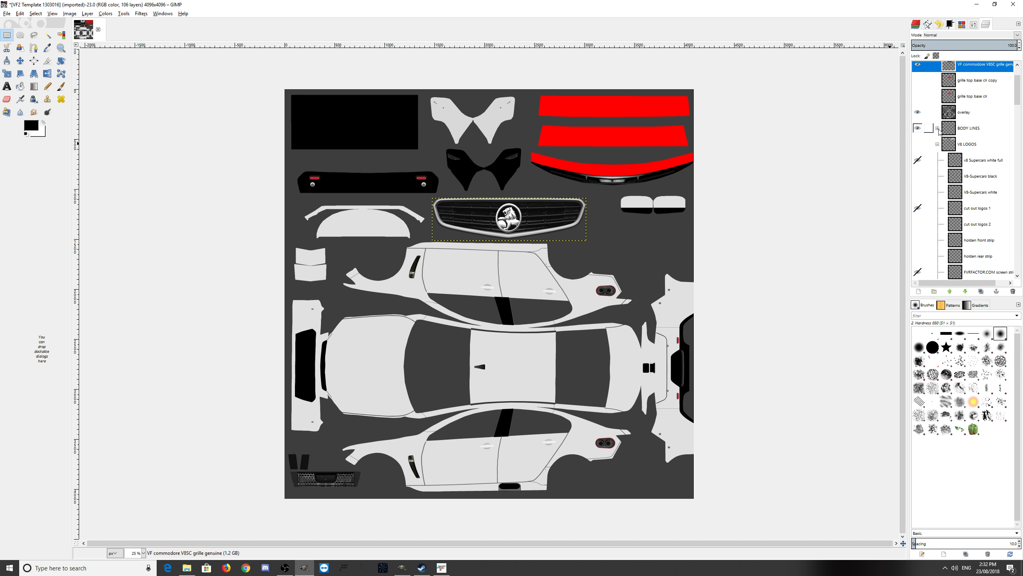
{"action": "left_click", "coordinate": [976, 162]}
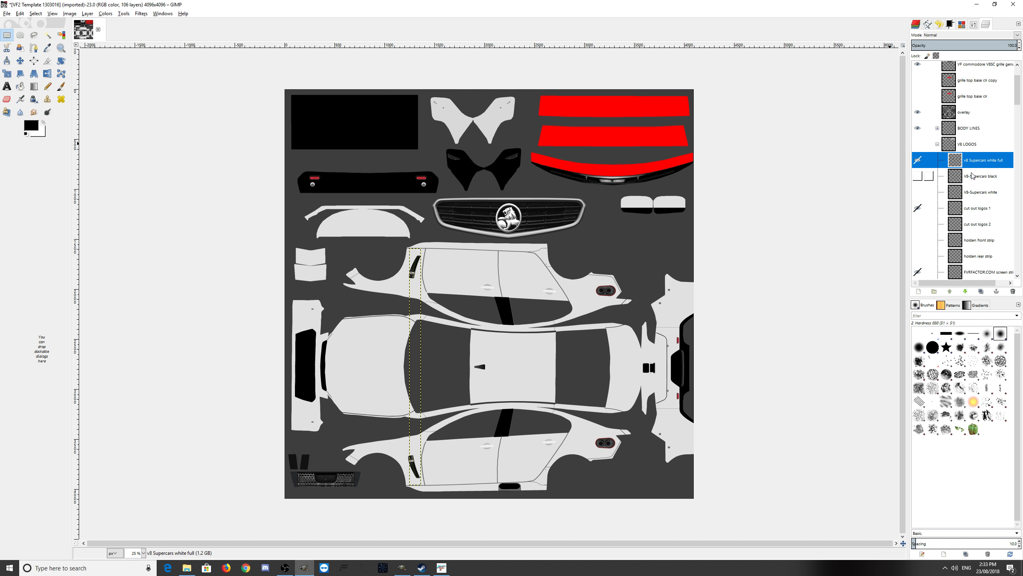
{"action": "left_click", "coordinate": [972, 177]}
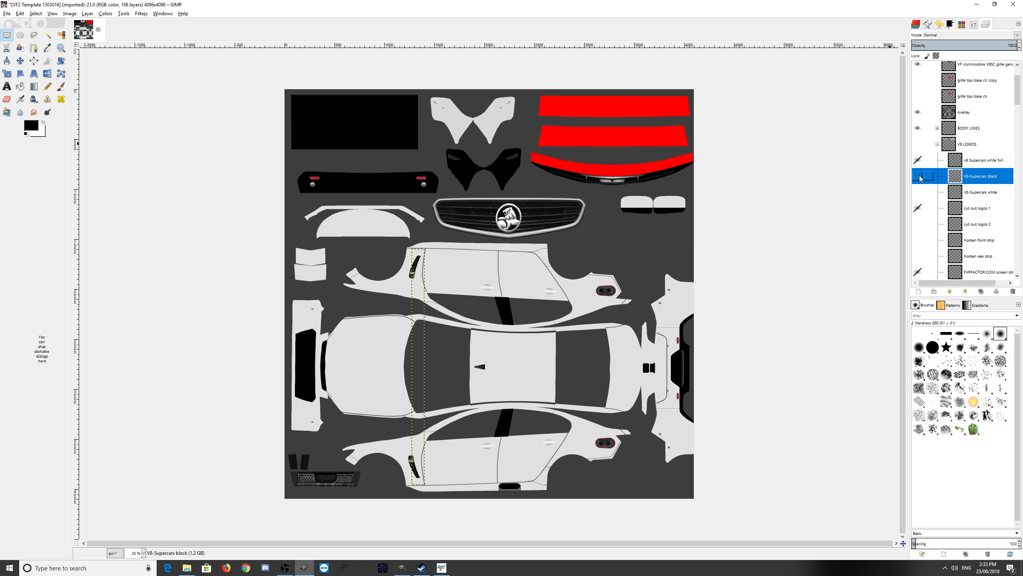
{"action": "left_click", "coordinate": [958, 196]}
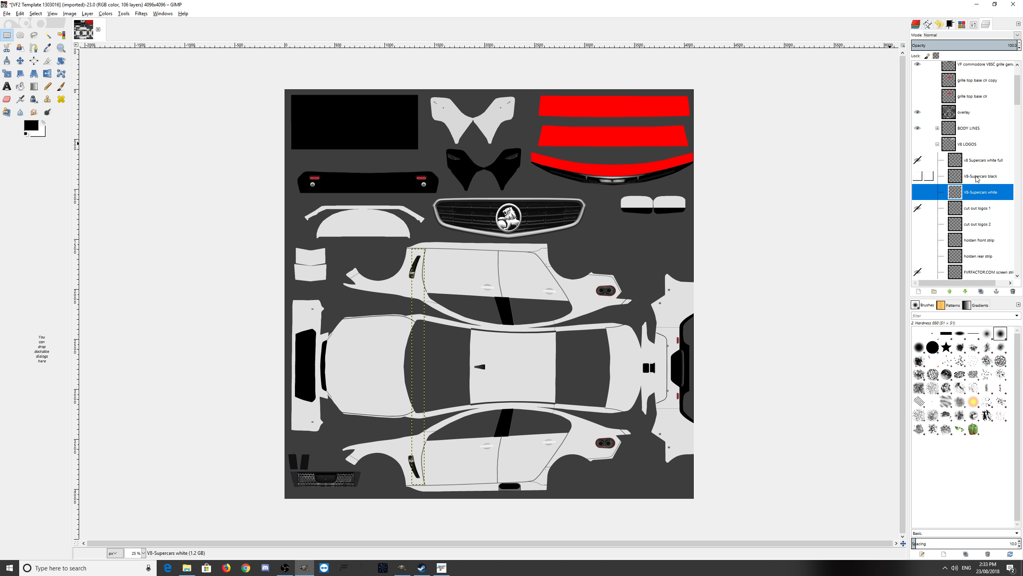
{"action": "left_click", "coordinate": [973, 208]}
{"action": "left_click", "coordinate": [974, 225]}
{"action": "left_click", "coordinate": [971, 241]}
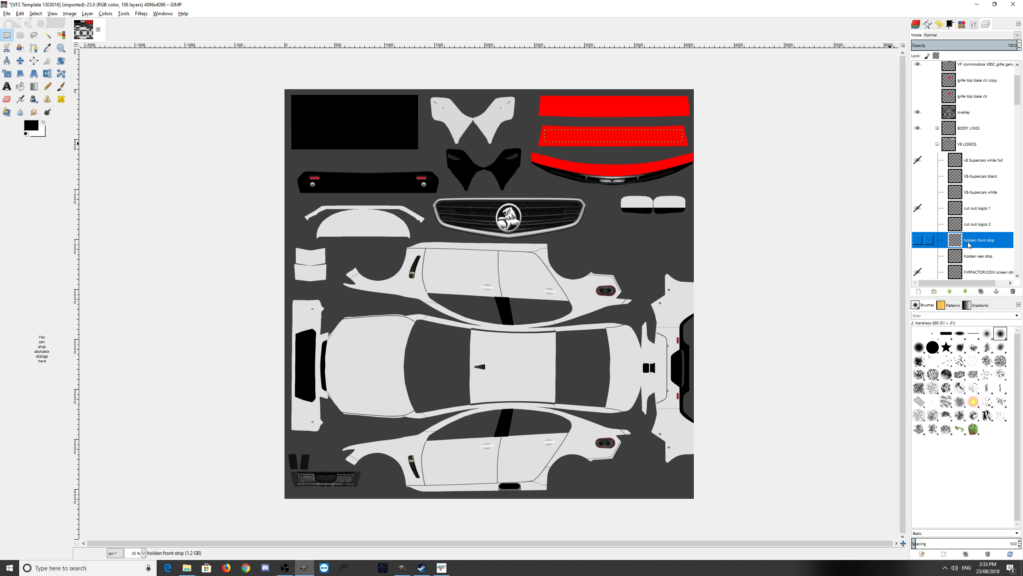
{"action": "left_click", "coordinate": [918, 241]}
Collapse the V8 LOGOS, FUEL FILLERS, EXTRA PARTS, CARBON FIBRE EXTRAS and GRILLES layer groups.
{"action": "left_click", "coordinate": [937, 144]}
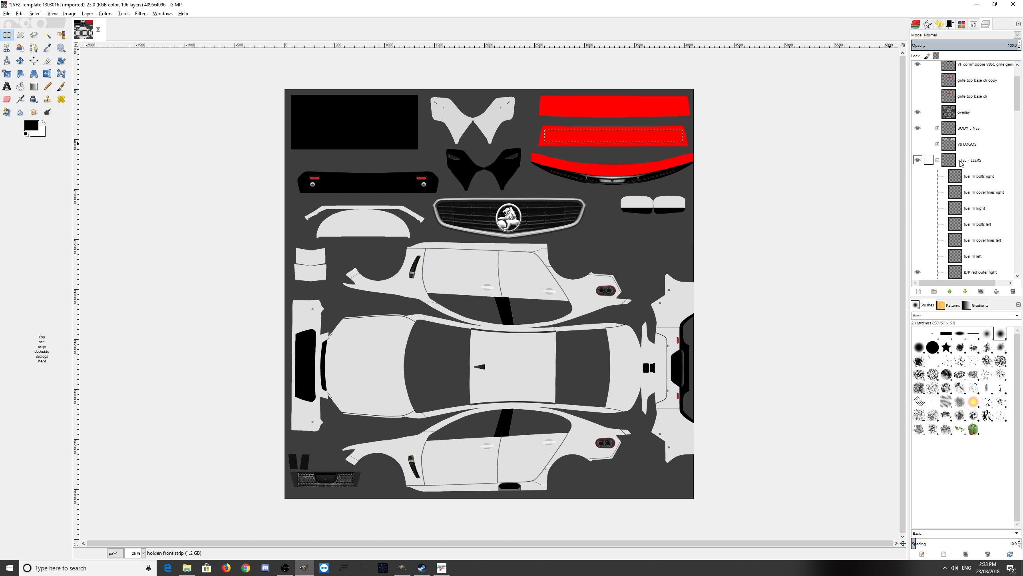
{"action": "left_click", "coordinate": [937, 160]}
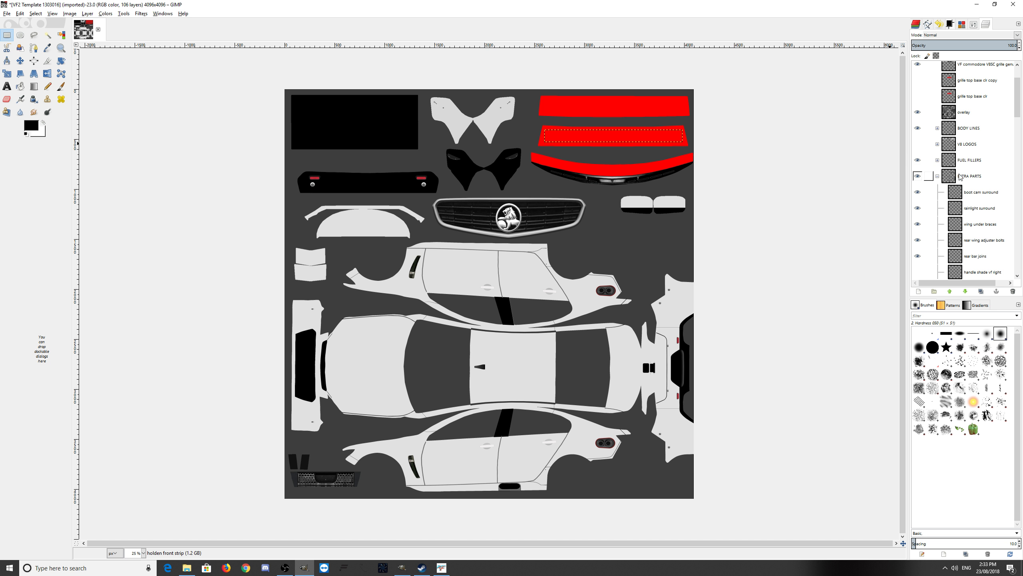
{"action": "left_click", "coordinate": [937, 176]}
{"action": "left_click", "coordinate": [937, 208]}
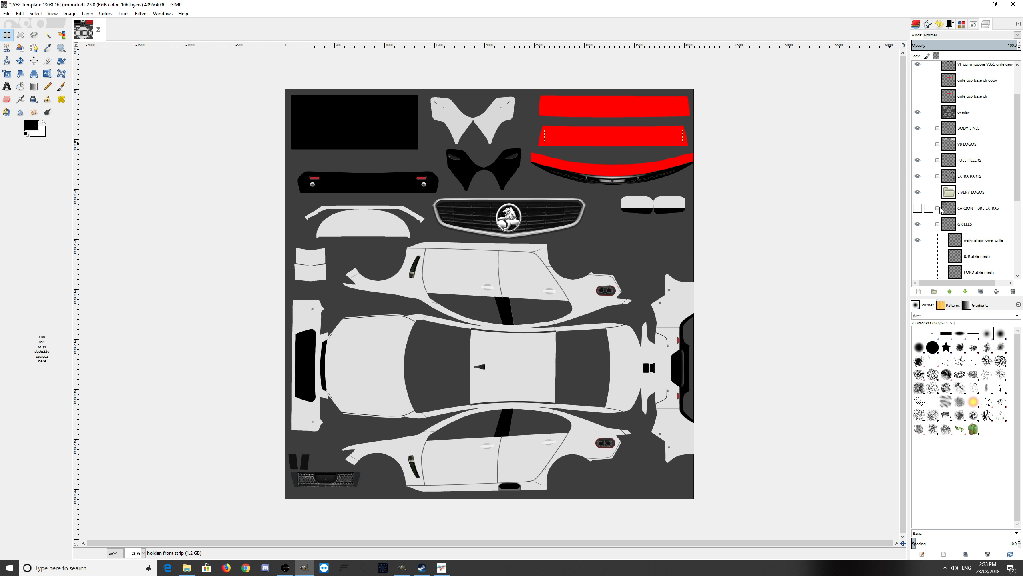
{"action": "left_click", "coordinate": [938, 224]}
{"action": "scroll", "coordinate": [960, 229], "scroll_direction": "down", "scroll_amount": 1}
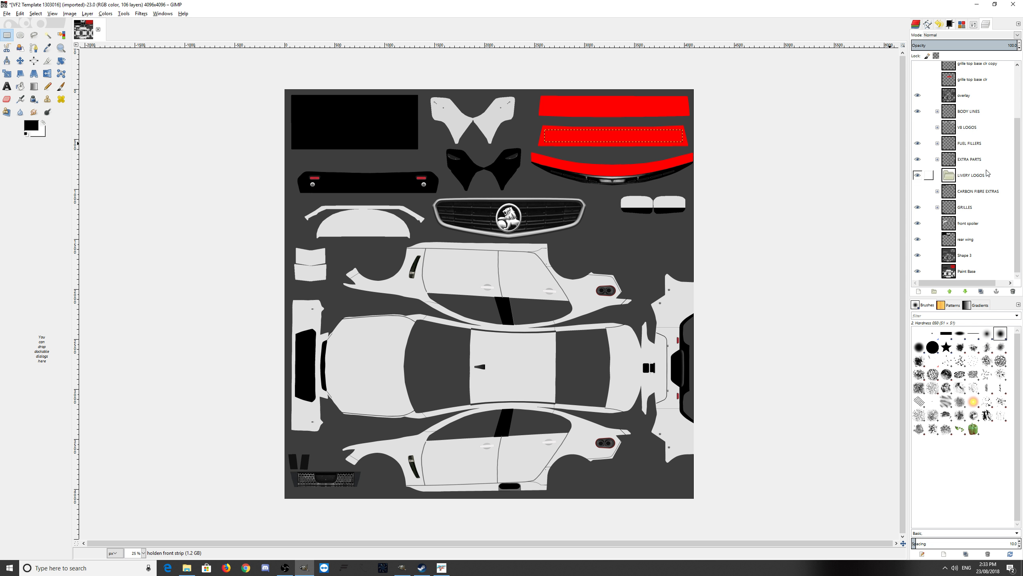
Examine the EXTRA PARTS group by toggling its visibility and expanding it to inspect the boot cam surround layer, and collapse it again.
{"action": "left_click", "coordinate": [969, 160]}
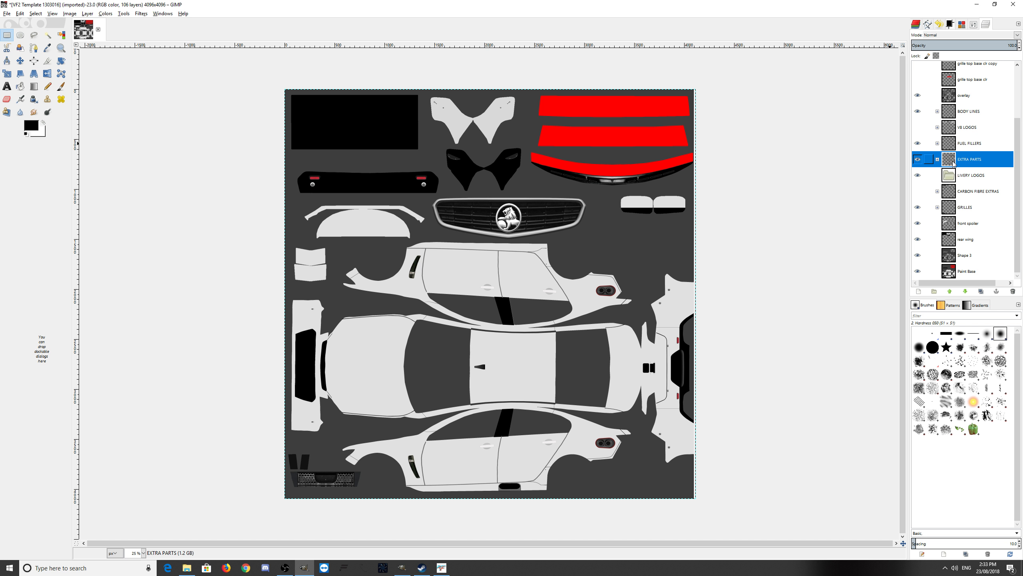
{"action": "left_click", "coordinate": [917, 160]}
{"action": "left_click", "coordinate": [917, 159]}
{"action": "left_click", "coordinate": [937, 160]}
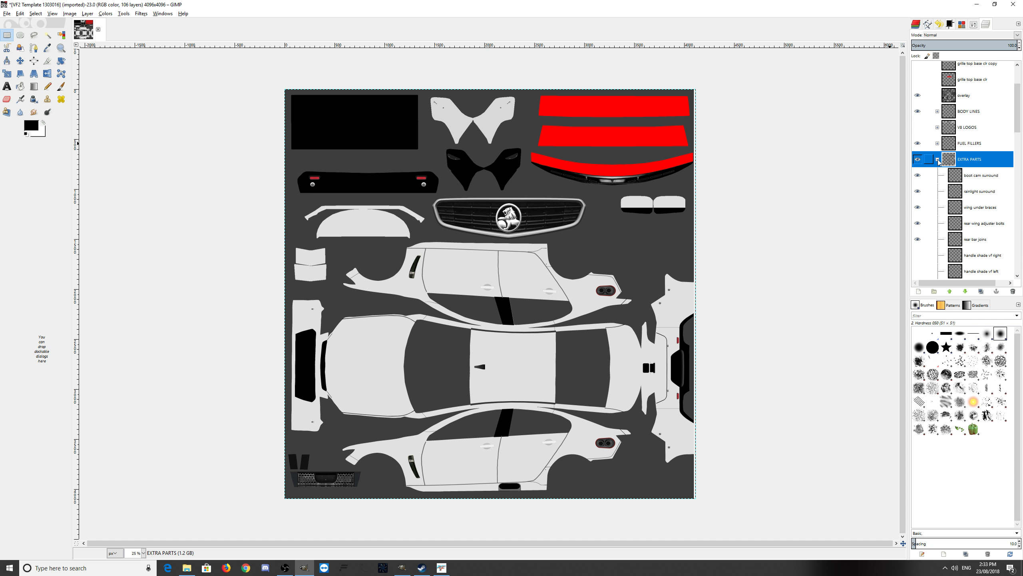
{"action": "left_click", "coordinate": [983, 182]}
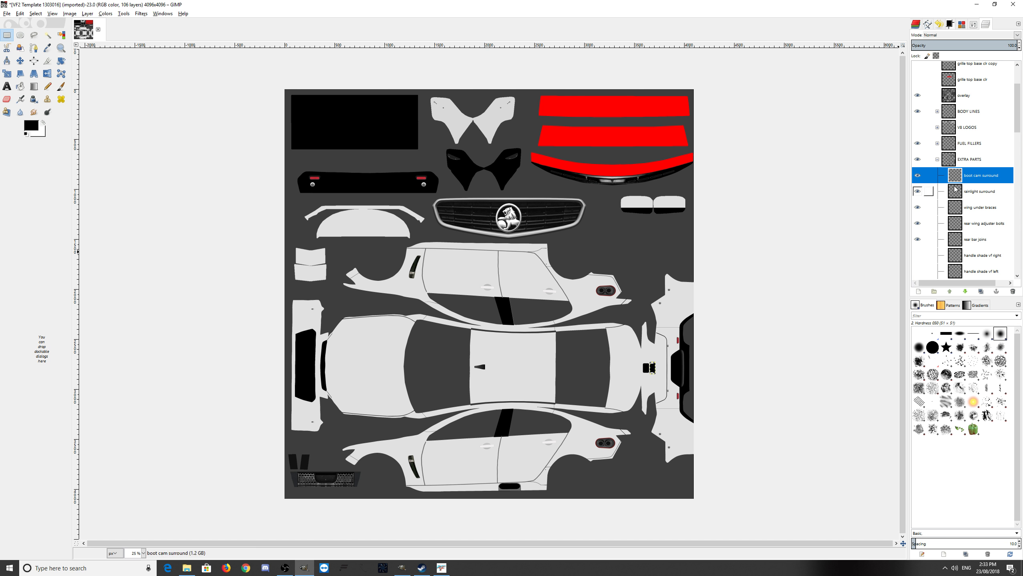
{"action": "left_click", "coordinate": [938, 159]}
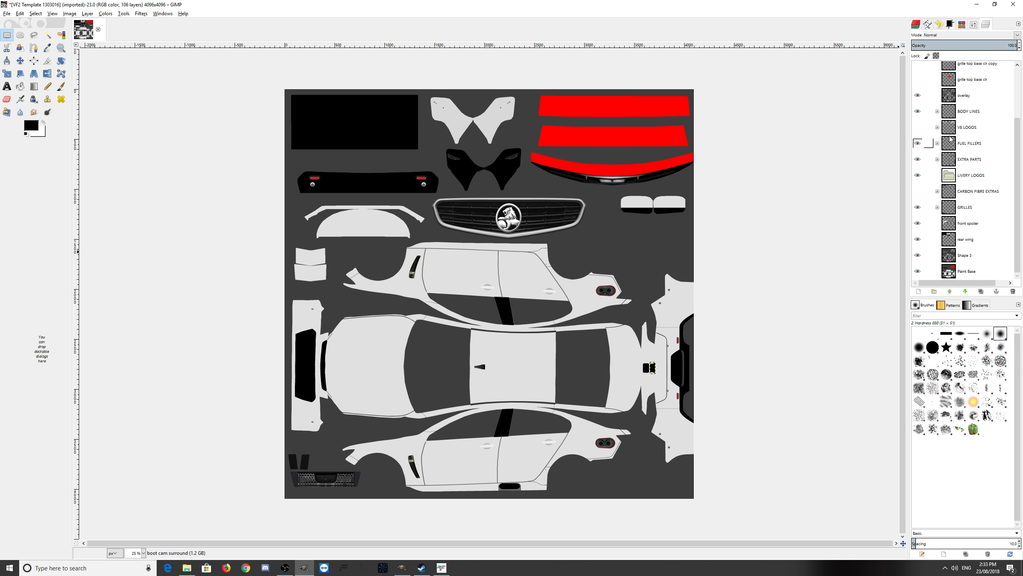
Make the V8 LOGOS group visible, expand it, and hide its v8 Supercars white full layer.
{"action": "left_click", "coordinate": [918, 128]}
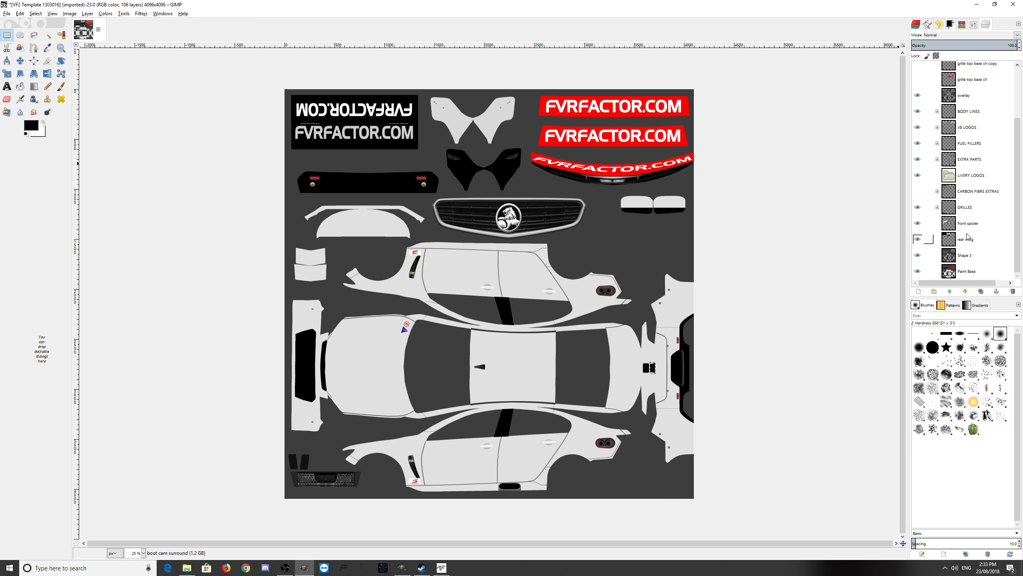
{"action": "left_click", "coordinate": [937, 128]}
{"action": "left_click", "coordinate": [918, 144]}
{"action": "left_click", "coordinate": [918, 144]}
{"action": "left_click", "coordinate": [918, 143]}
{"action": "left_click", "coordinate": [918, 143]}
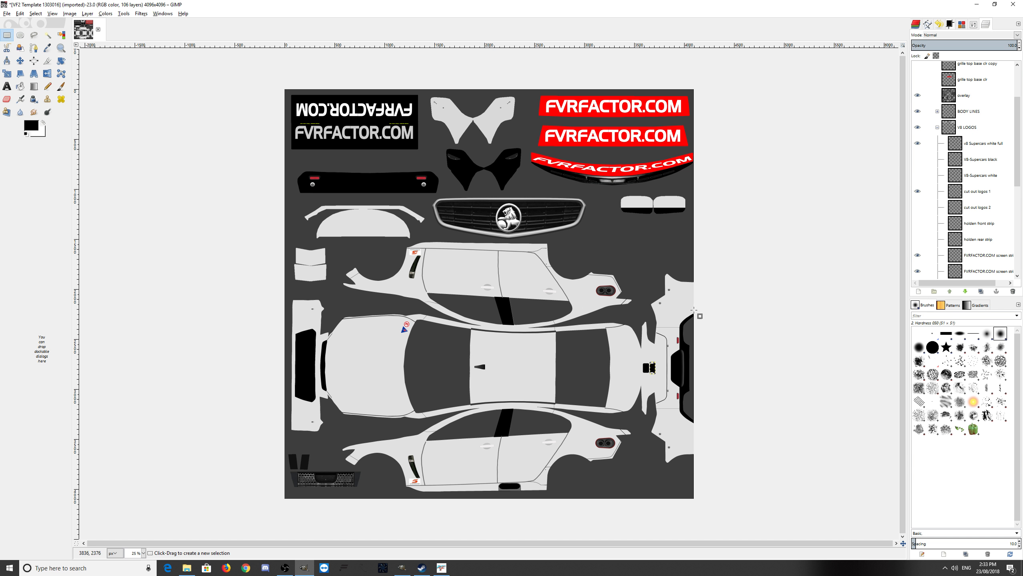
{"action": "left_click", "coordinate": [918, 144]}
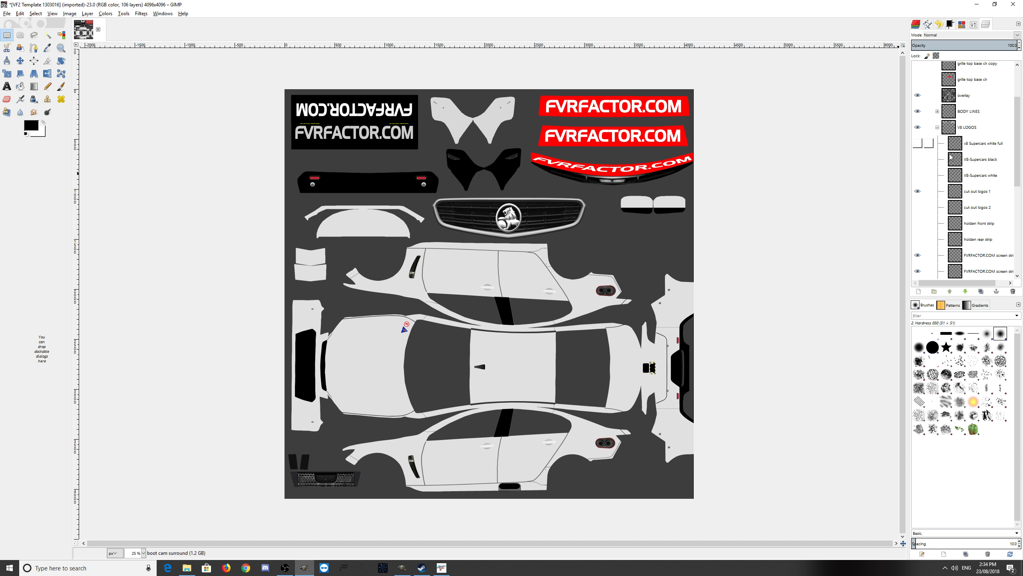
Show the V8-Supercars black layer and preview the V8-Supercars white layer, leaving the white one hidden.
{"action": "left_click", "coordinate": [970, 161]}
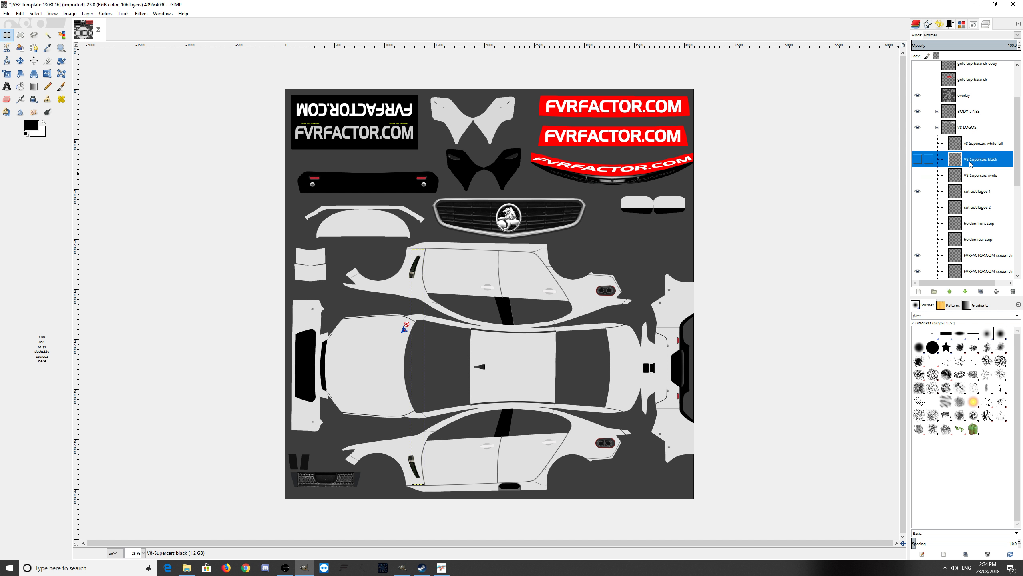
{"action": "left_click", "coordinate": [918, 160]}
{"action": "left_click", "coordinate": [983, 176]}
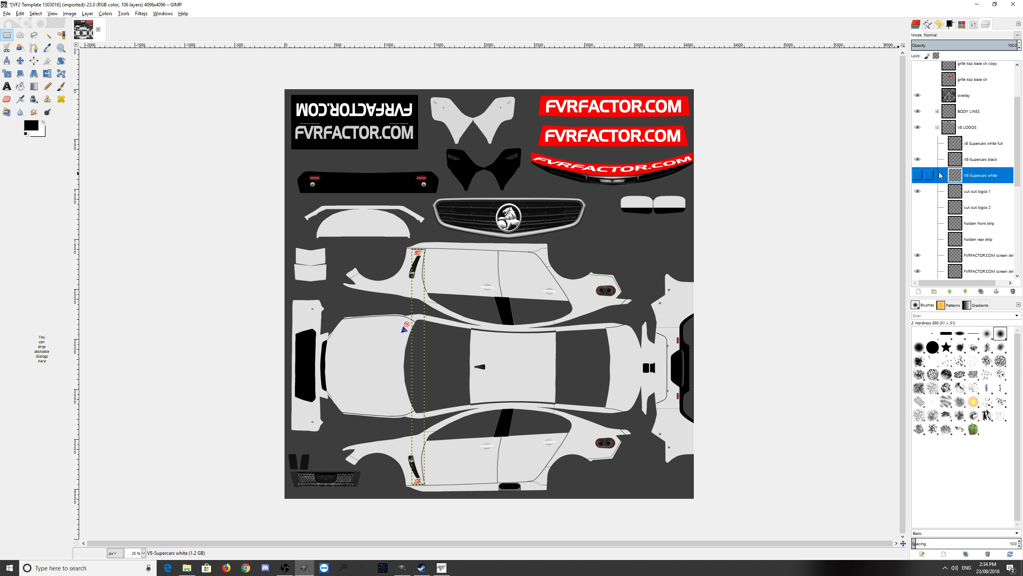
{"action": "left_click", "coordinate": [921, 176]}
{"action": "left_click", "coordinate": [920, 177]}
Check the cut out logos 1 layer by toggling its visibility, and make the cut out logos 2 layer visible.
{"action": "left_click", "coordinate": [980, 191]}
{"action": "left_click", "coordinate": [920, 191]}
{"action": "left_click", "coordinate": [922, 192]}
{"action": "left_click", "coordinate": [921, 191]}
{"action": "left_click", "coordinate": [922, 192]}
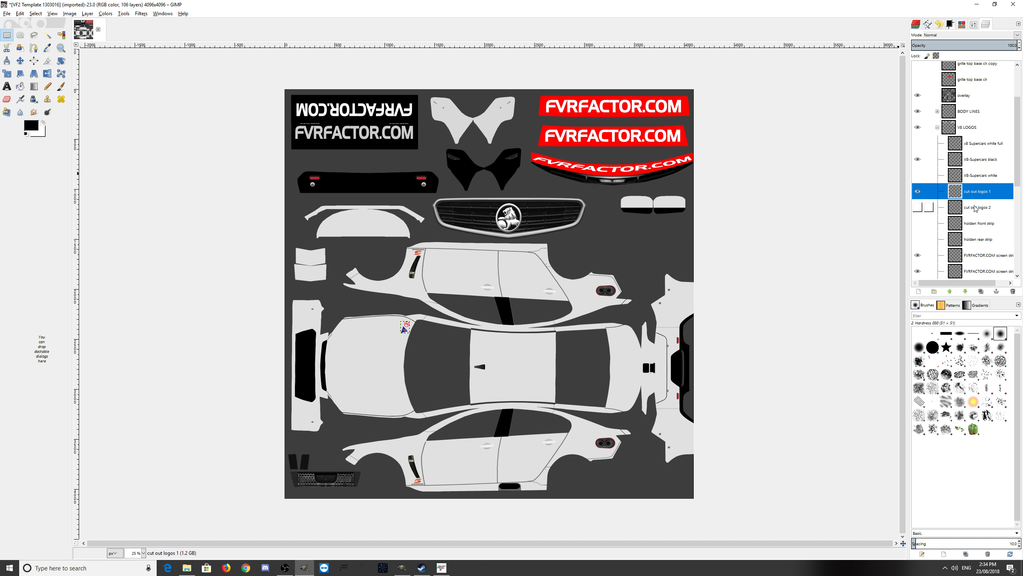
{"action": "left_click", "coordinate": [975, 208]}
{"action": "left_click", "coordinate": [919, 207]}
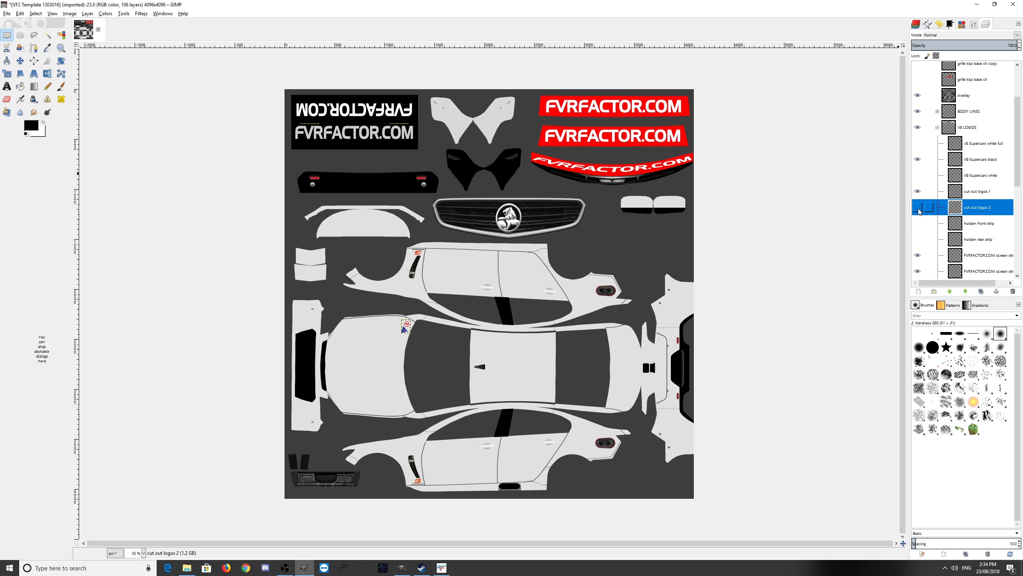
Toggle the holden front strip layer to check what it covers, and delete it.
{"action": "left_click", "coordinate": [986, 230]}
{"action": "left_click", "coordinate": [923, 226]}
{"action": "left_click", "coordinate": [922, 227]}
{"action": "left_click", "coordinate": [922, 226]}
{"action": "left_click", "coordinate": [923, 226]}
{"action": "left_click", "coordinate": [923, 226]}
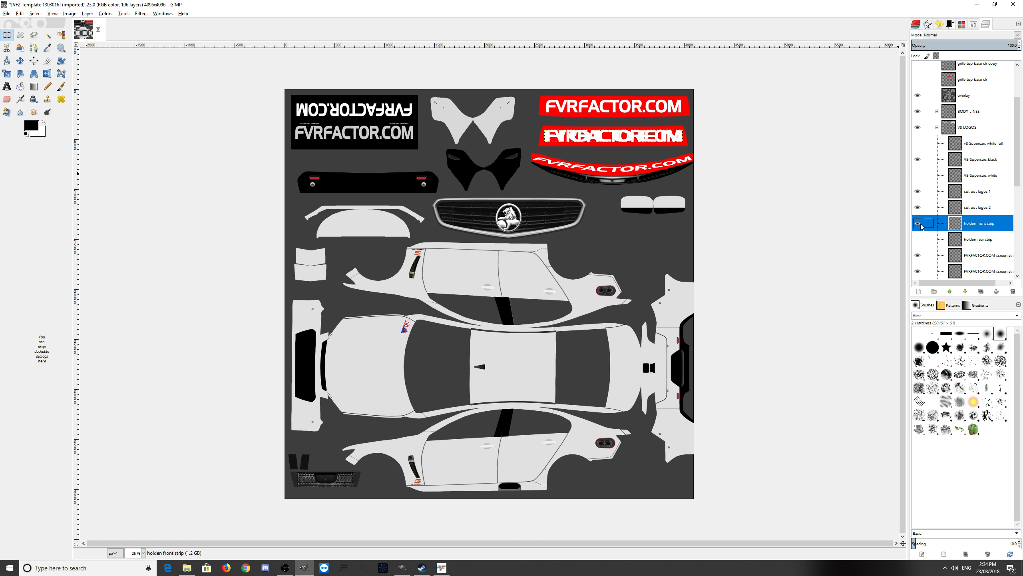
{"action": "right_click", "coordinate": [966, 226]}
{"action": "left_click", "coordinate": [926, 292]}
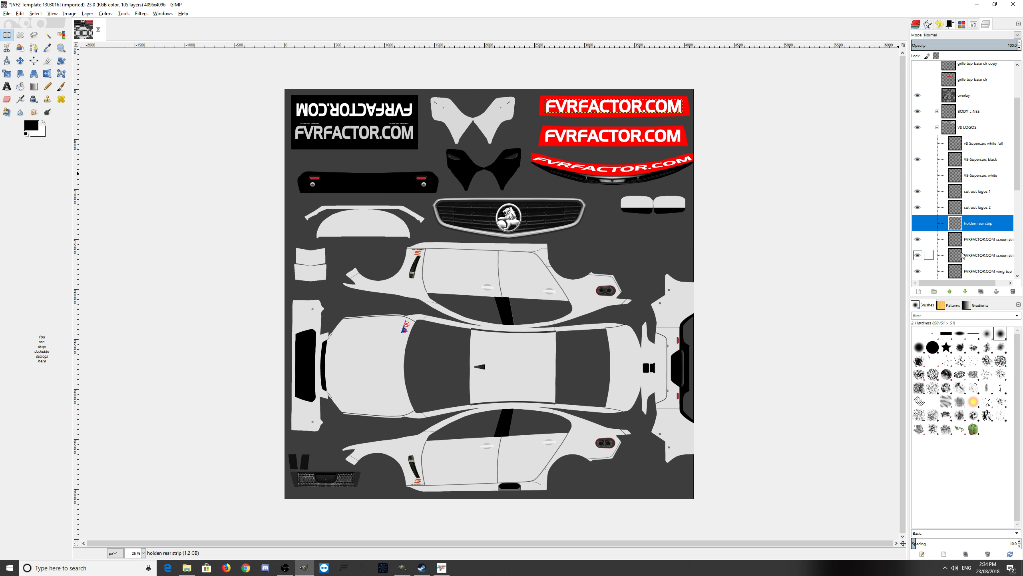
Preview the holden rear strip layer and delete it.
{"action": "left_click", "coordinate": [917, 224]}
{"action": "left_click", "coordinate": [918, 225]}
{"action": "right_click", "coordinate": [975, 225]}
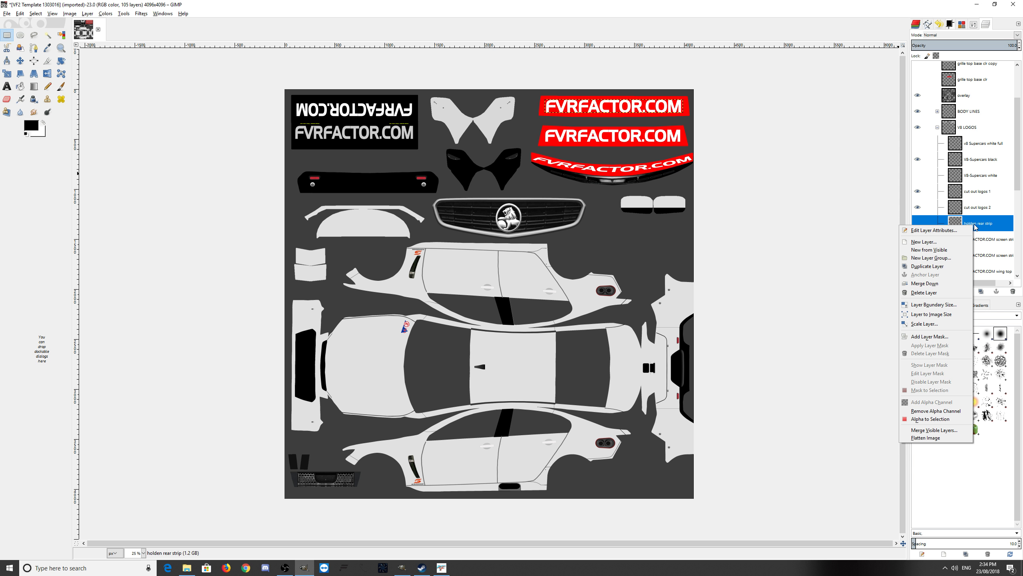
{"action": "left_click", "coordinate": [944, 293]}
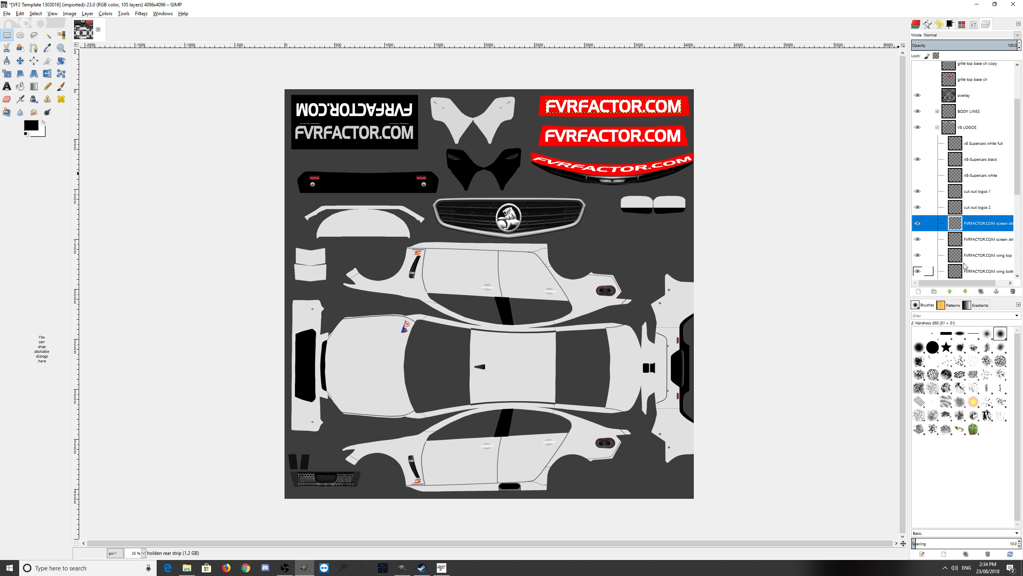
Toggle the FVRFACTOR.COM screen strip rear layer to identify its banner, and delete the layer.
{"action": "left_click", "coordinate": [917, 224]}
{"action": "left_click", "coordinate": [917, 224]}
{"action": "left_click", "coordinate": [917, 224]}
{"action": "left_click", "coordinate": [917, 225]}
{"action": "left_click", "coordinate": [917, 225]}
{"action": "left_click", "coordinate": [916, 225]}
{"action": "left_click", "coordinate": [917, 224]}
{"action": "left_click", "coordinate": [917, 224]}
{"action": "right_click", "coordinate": [975, 226]}
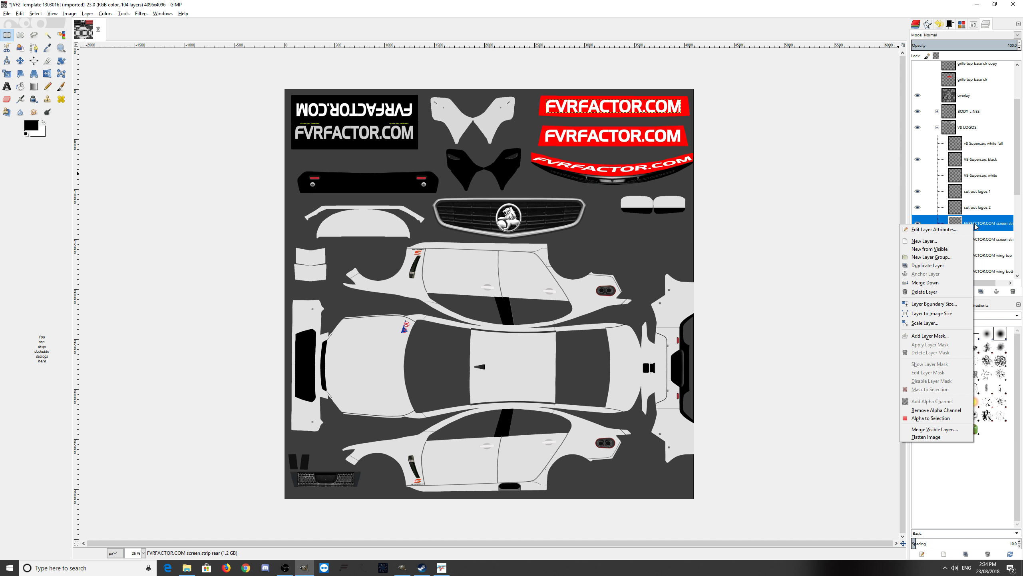
{"action": "left_click", "coordinate": [938, 292]}
Delete the remaining FVRFACTOR.COM layers: the other screen strip, the wing top, the wing bottom and the plain FVRFACTOR.COM layer.
{"action": "right_click", "coordinate": [972, 225]}
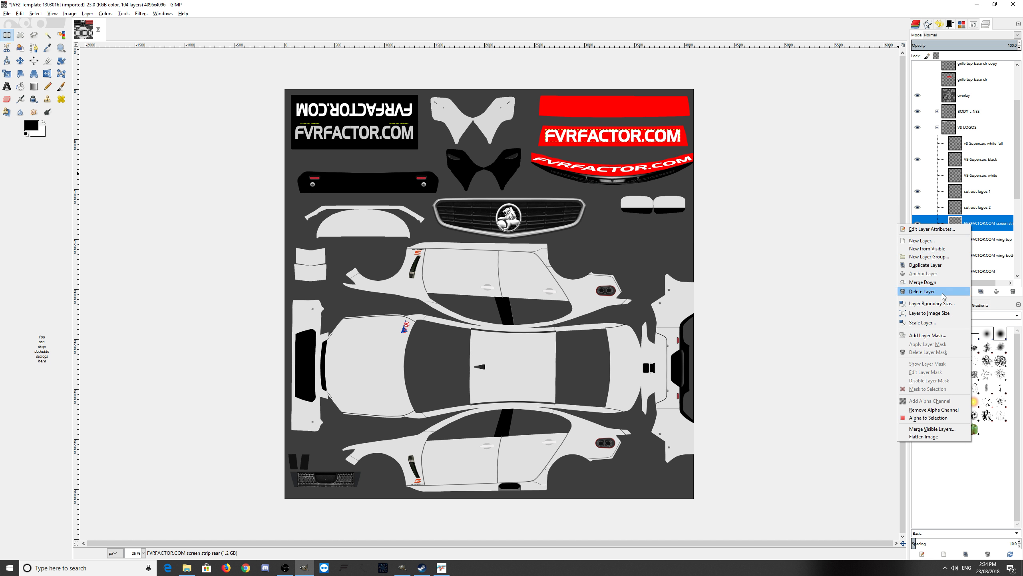
{"action": "left_click", "coordinate": [942, 291]}
{"action": "right_click", "coordinate": [974, 225]}
{"action": "left_click", "coordinate": [941, 289]}
{"action": "right_click", "coordinate": [974, 223]}
{"action": "left_click", "coordinate": [927, 289]}
{"action": "right_click", "coordinate": [974, 225]}
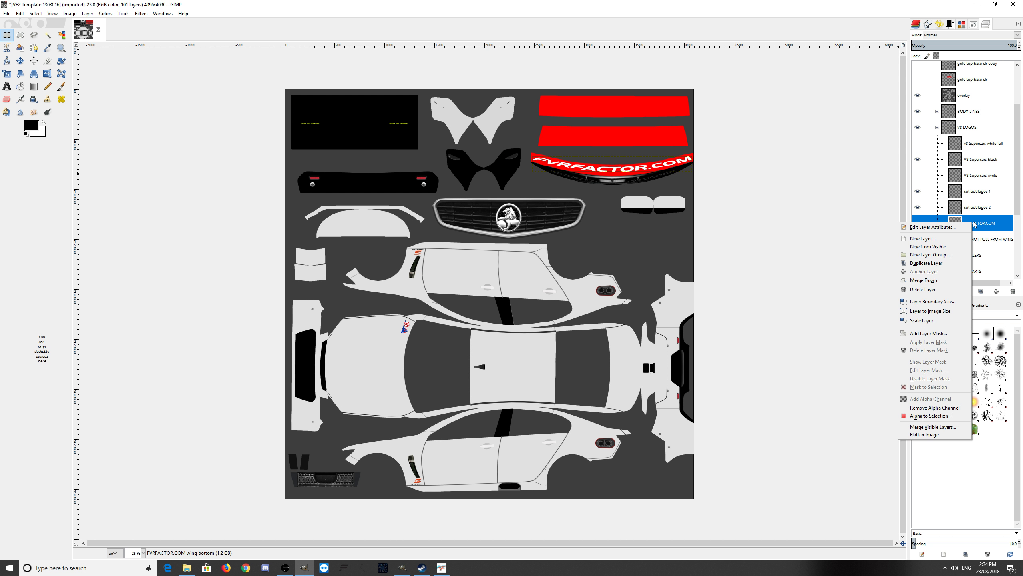
{"action": "left_click", "coordinate": [942, 289]}
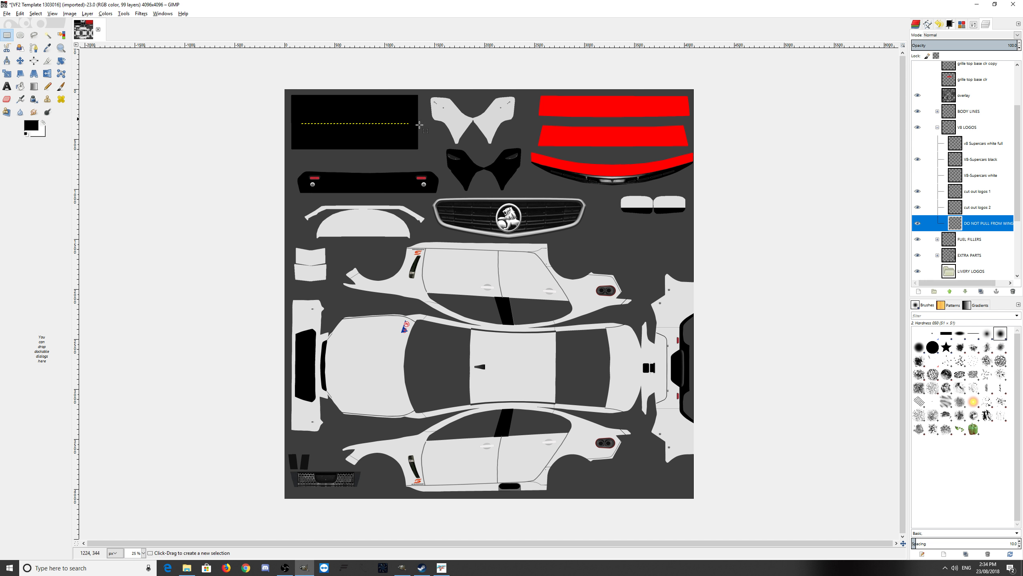
Delete the DO NOT PULL FROM WING layer from the V8 LOGOS group.
{"action": "right_click", "coordinate": [983, 223]}
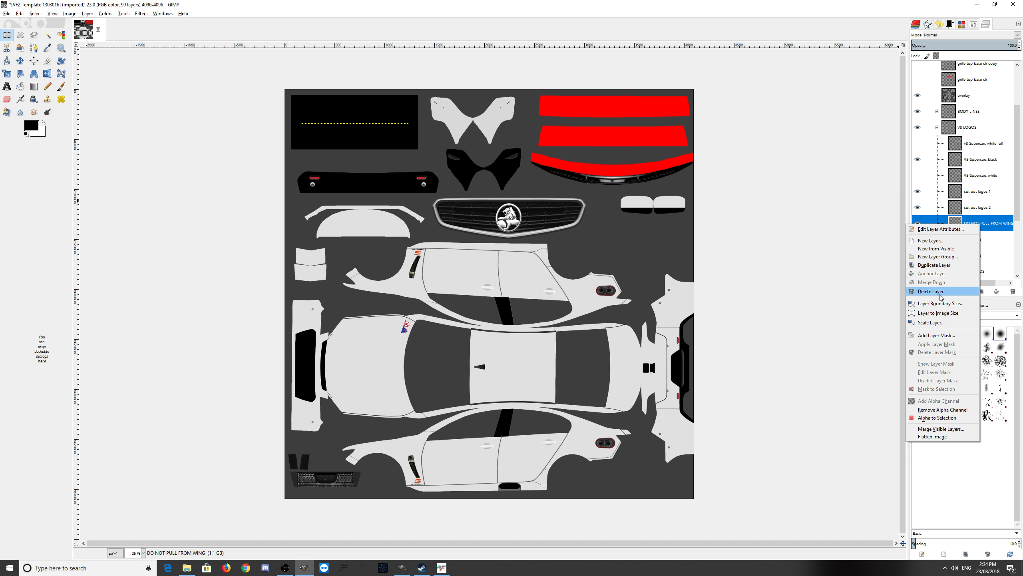
{"action": "left_click", "coordinate": [967, 291]}
{"action": "scroll", "coordinate": [919, 173], "scroll_direction": "down", "scroll_amount": 1}
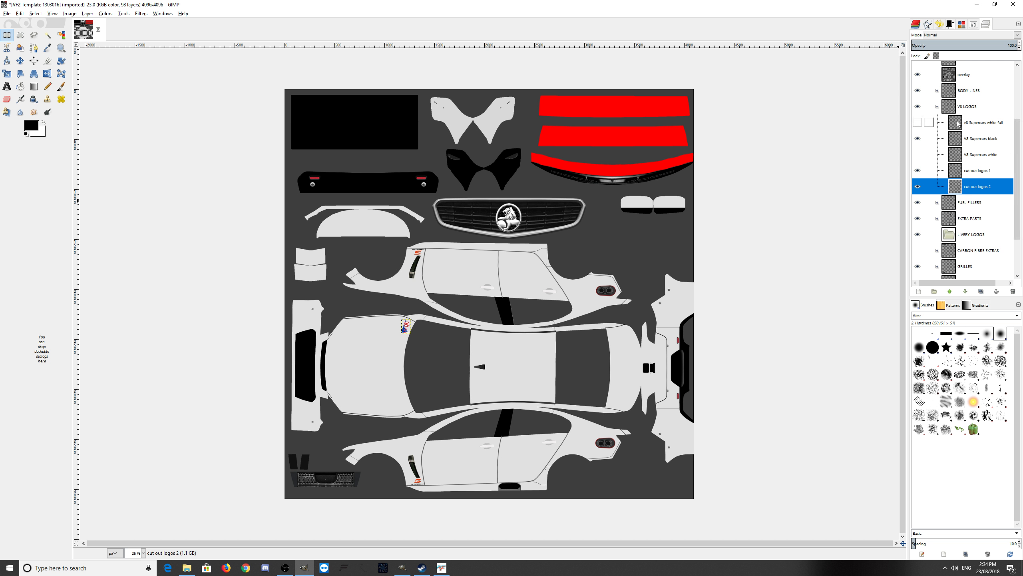
Collapse the V8 LOGOS group, then select the Paint Base layer and open the foreground colour for editing.
{"action": "left_click", "coordinate": [938, 107]}
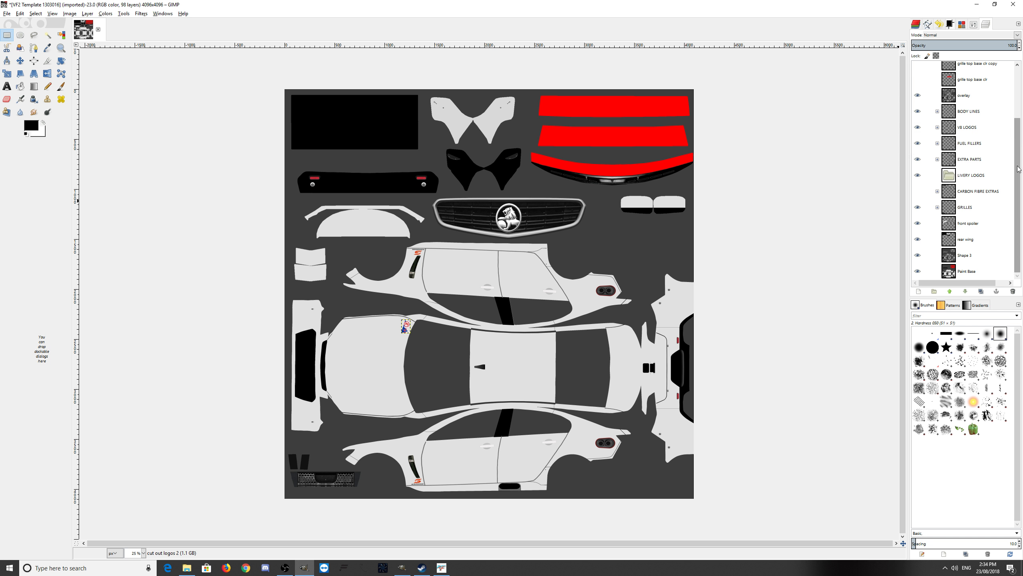
{"action": "left_click", "coordinate": [967, 272]}
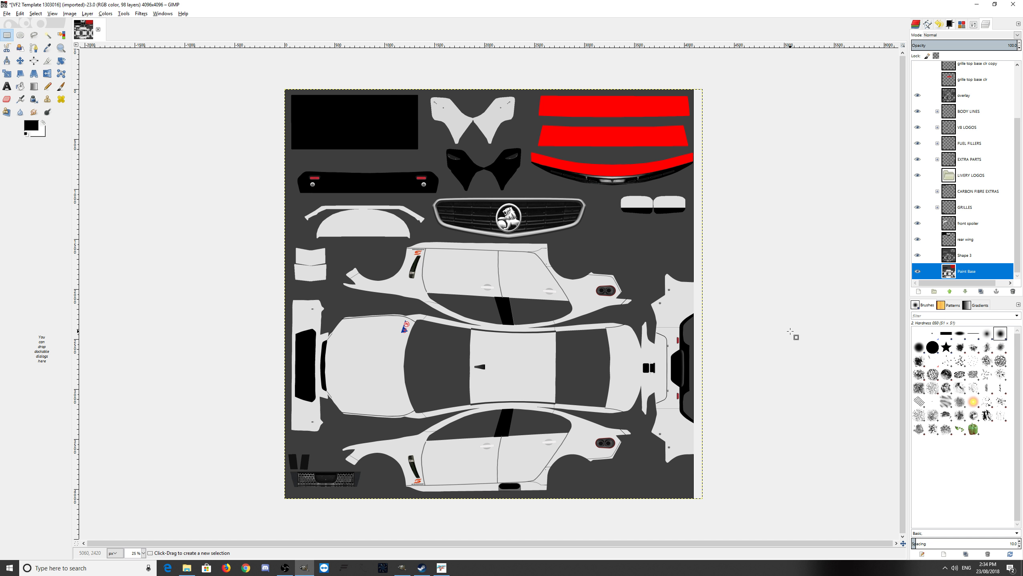
{"action": "left_click", "coordinate": [32, 128]}
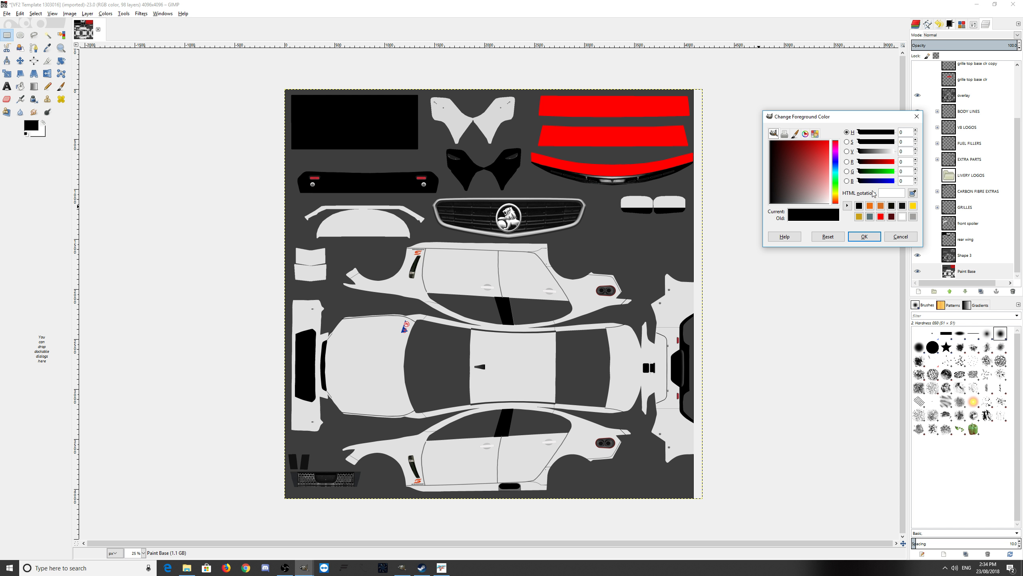
{"action": "left_click_drag", "start_coordinate": [835, 201], "coordinate": [836, 176]}
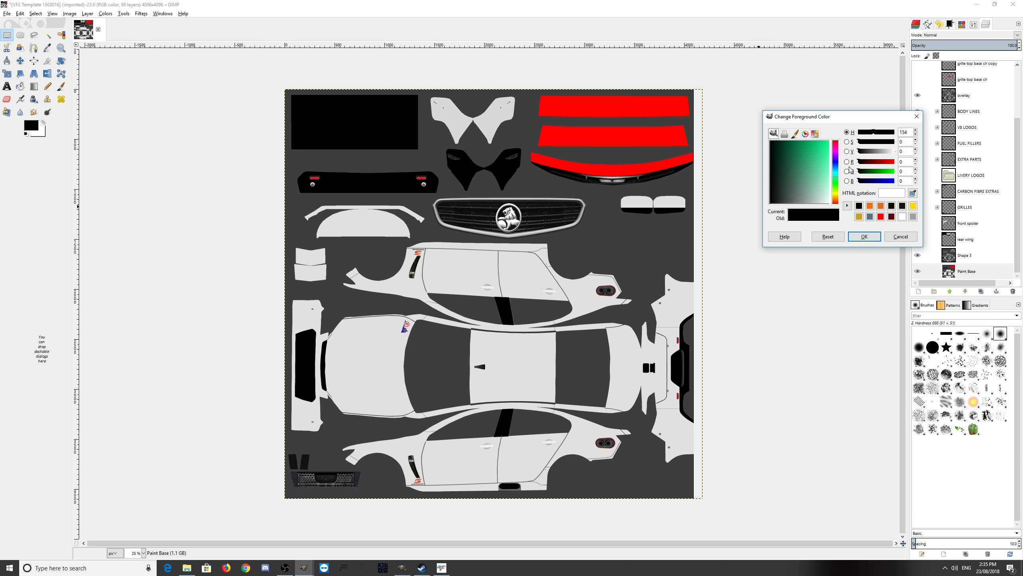
Switch to Chrome and search Google for "gold colour code".
{"action": "left_click", "coordinate": [246, 567]}
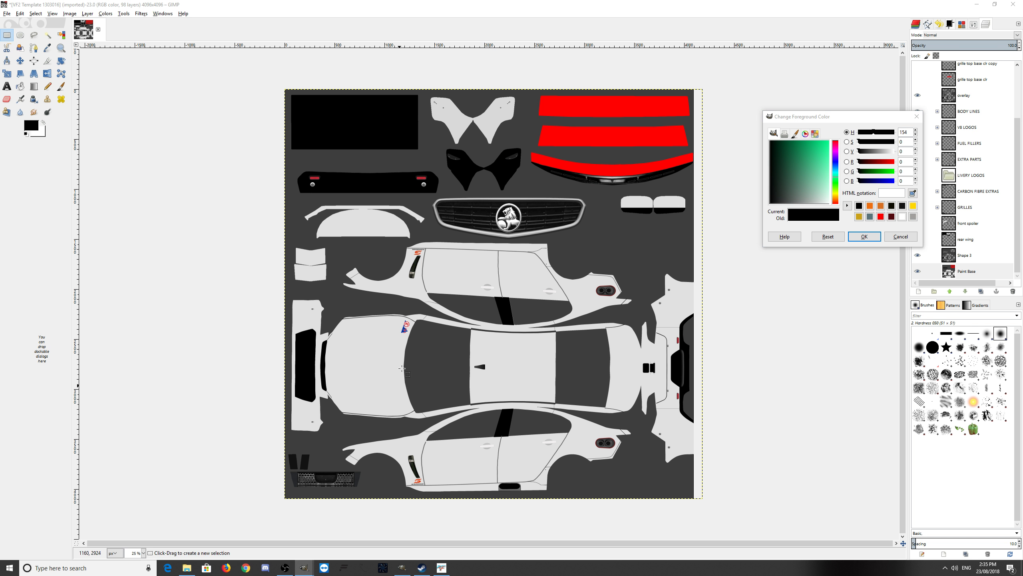
{"action": "left_click", "coordinate": [246, 567]}
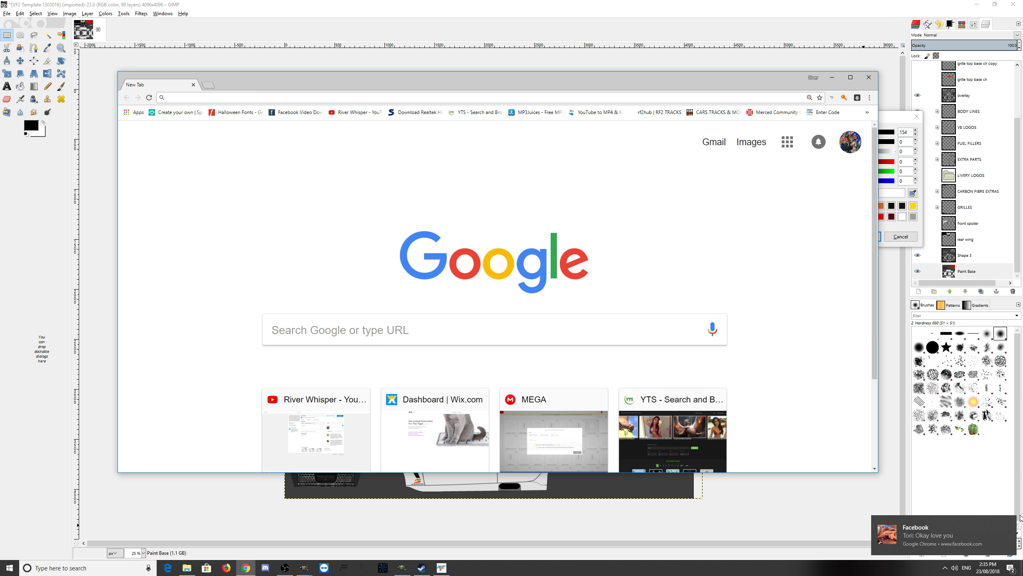
{"action": "left_click", "coordinate": [1010, 524]}
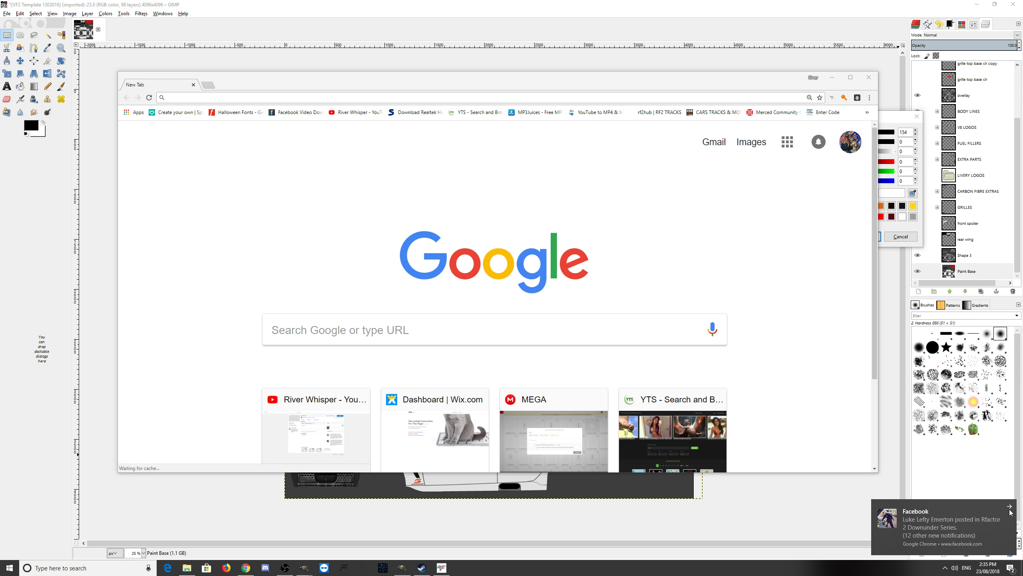
{"action": "left_click", "coordinate": [328, 349]}
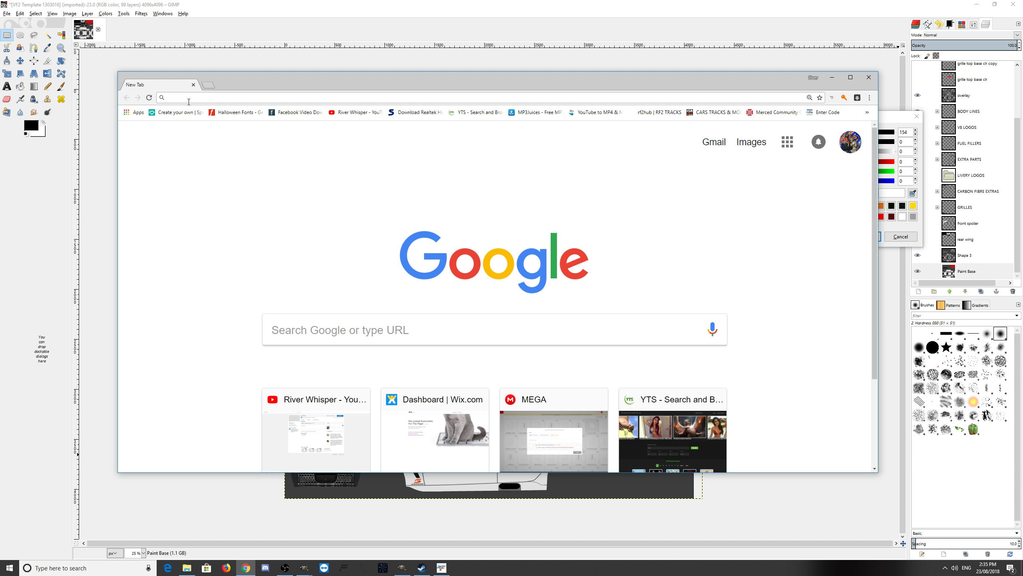
{"action": "type", "text": "GOLD"}
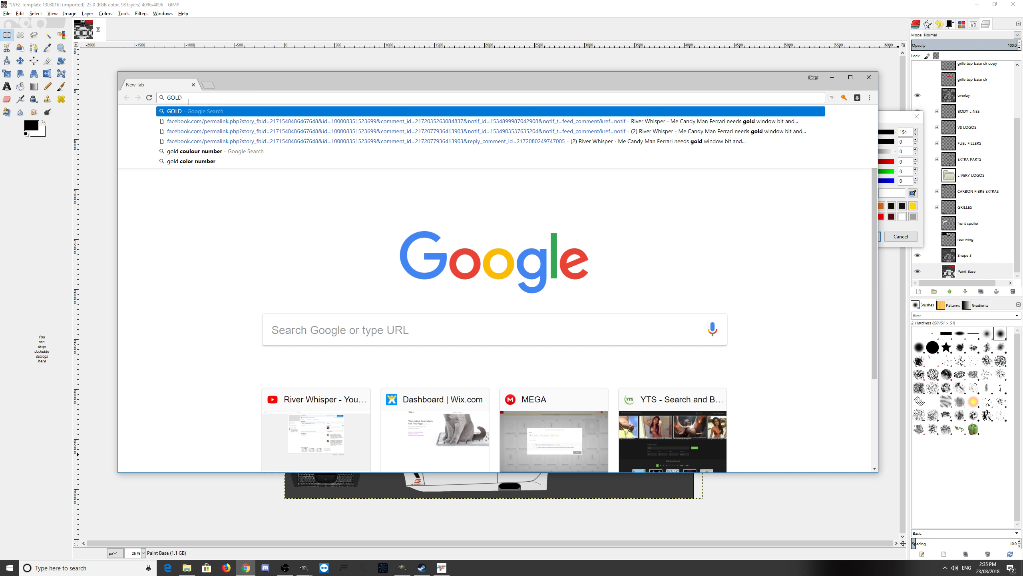
{"action": "key", "text": "Return"}
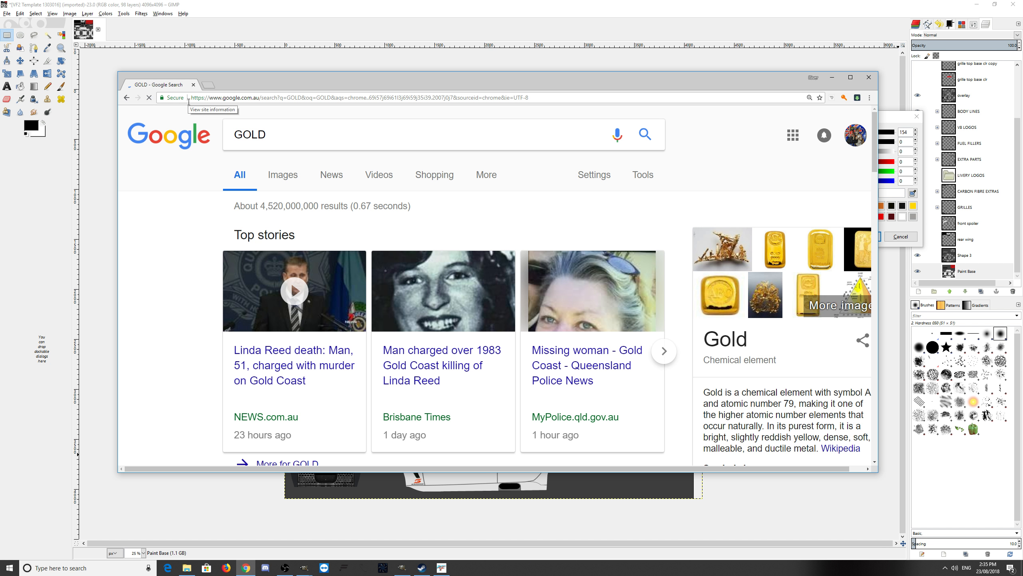
{"action": "left_click", "coordinate": [276, 137]}
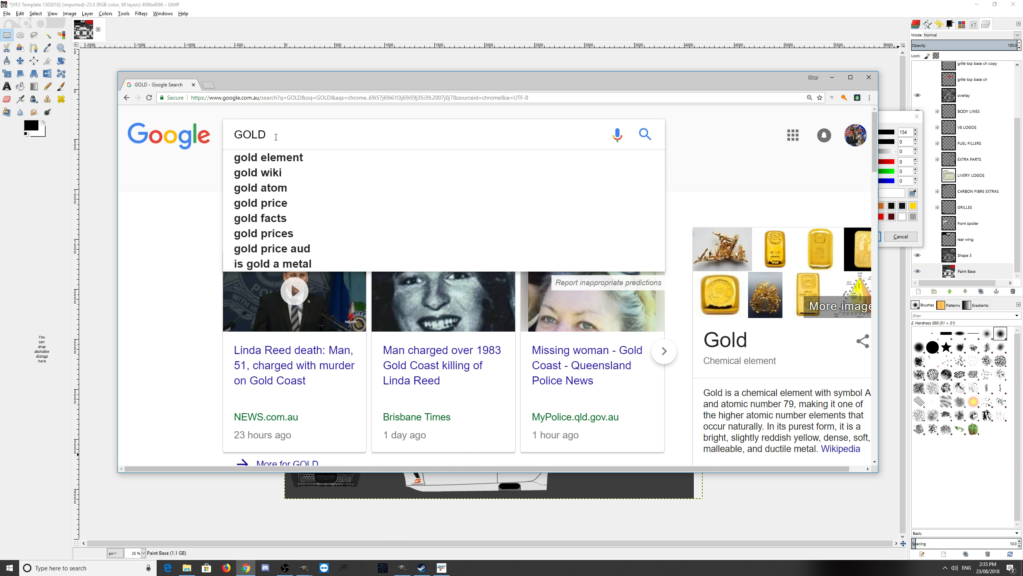
{"action": "type", "text": "CO"}
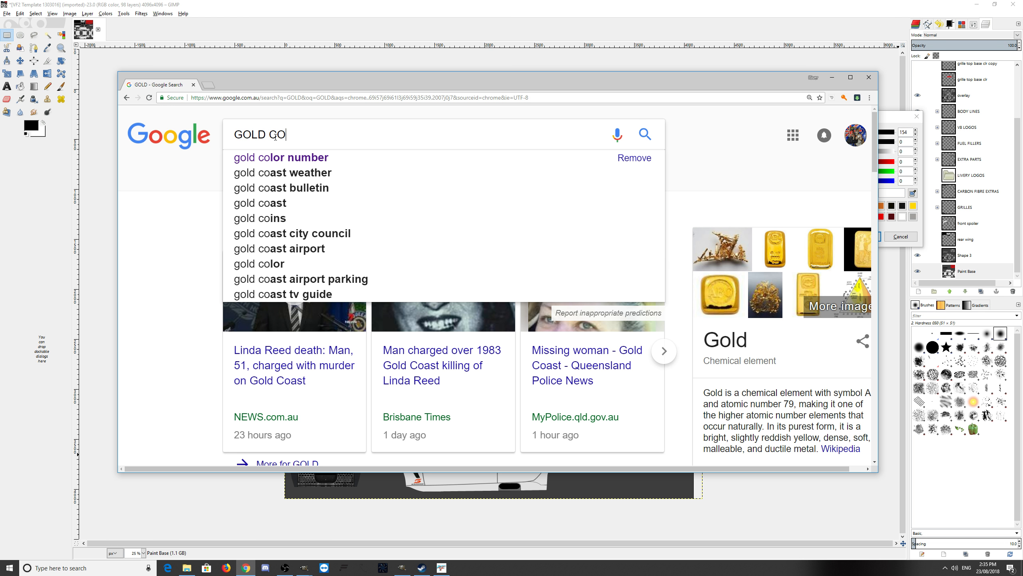
{"action": "type", "text": "LOUR"}
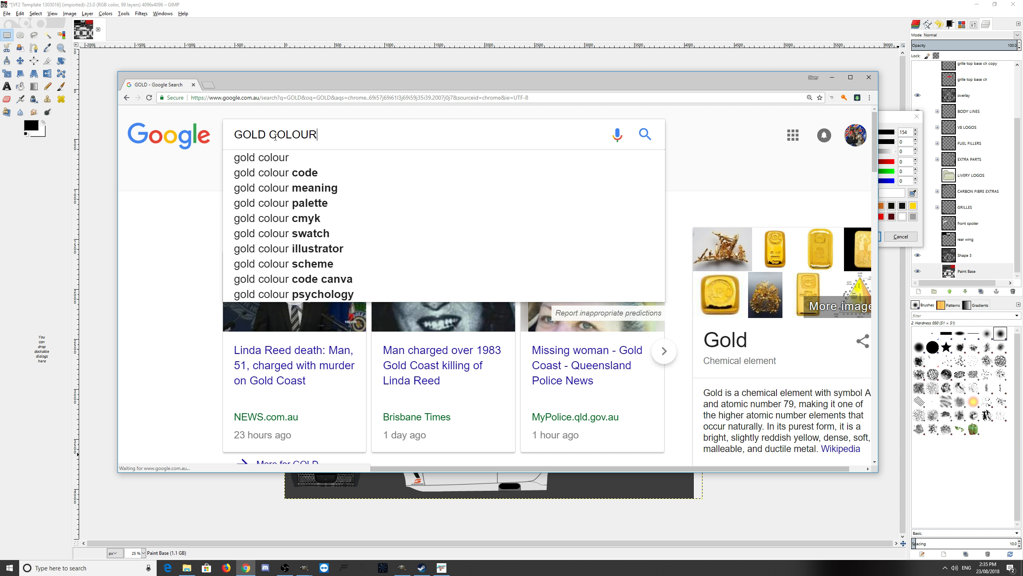
{"action": "left_click", "coordinate": [301, 178]}
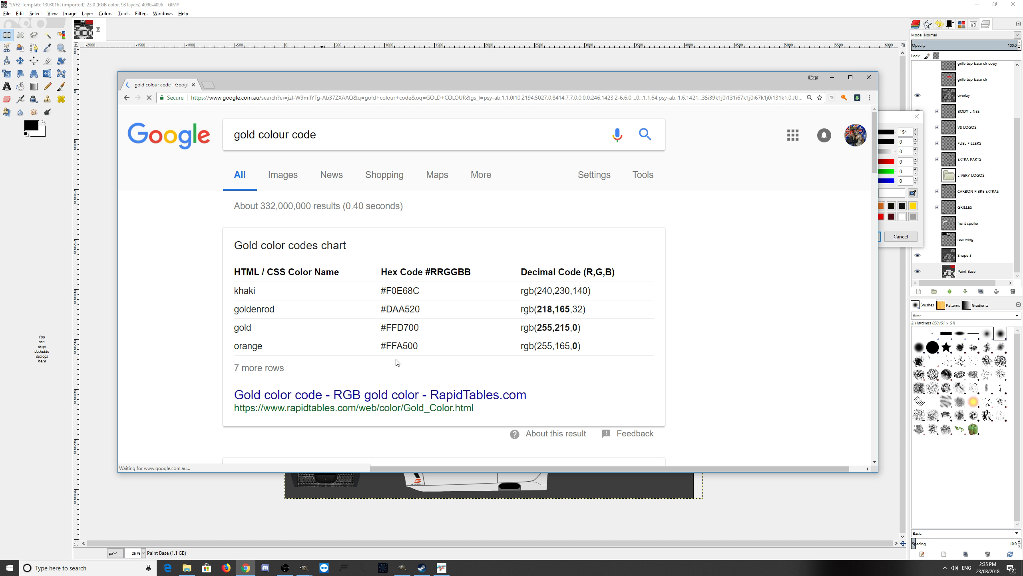
Copy the hex code #FFD700 for gold from the chart and set it as the foreground colour in GIMP.
{"action": "left_click_drag", "start_coordinate": [421, 328], "coordinate": [378, 332]}
{"action": "right_click", "coordinate": [388, 327]}
{"action": "left_click", "coordinate": [410, 336]}
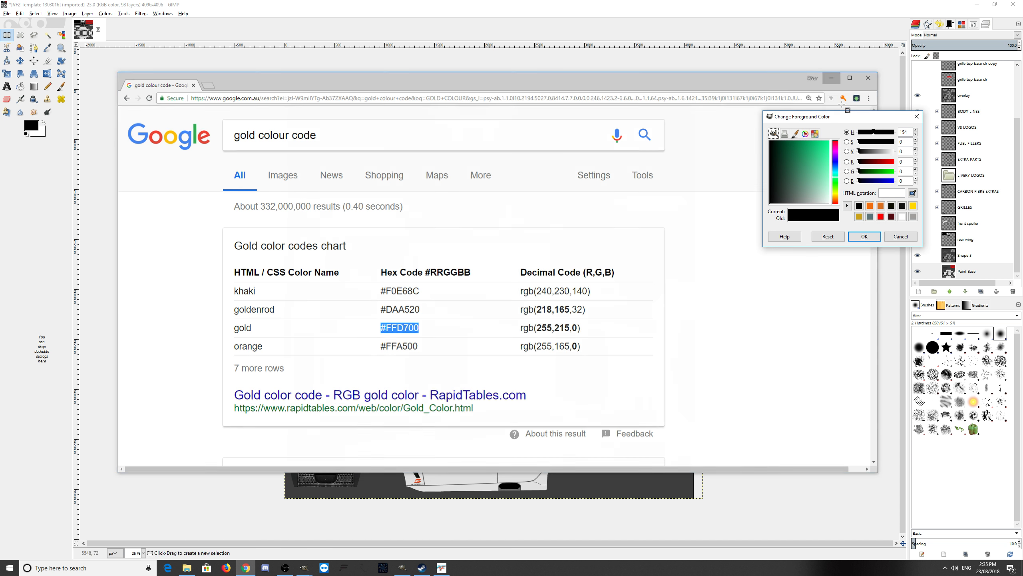
{"action": "left_click", "coordinate": [832, 77]}
{"action": "right_click", "coordinate": [883, 195]}
{"action": "left_click", "coordinate": [899, 218]}
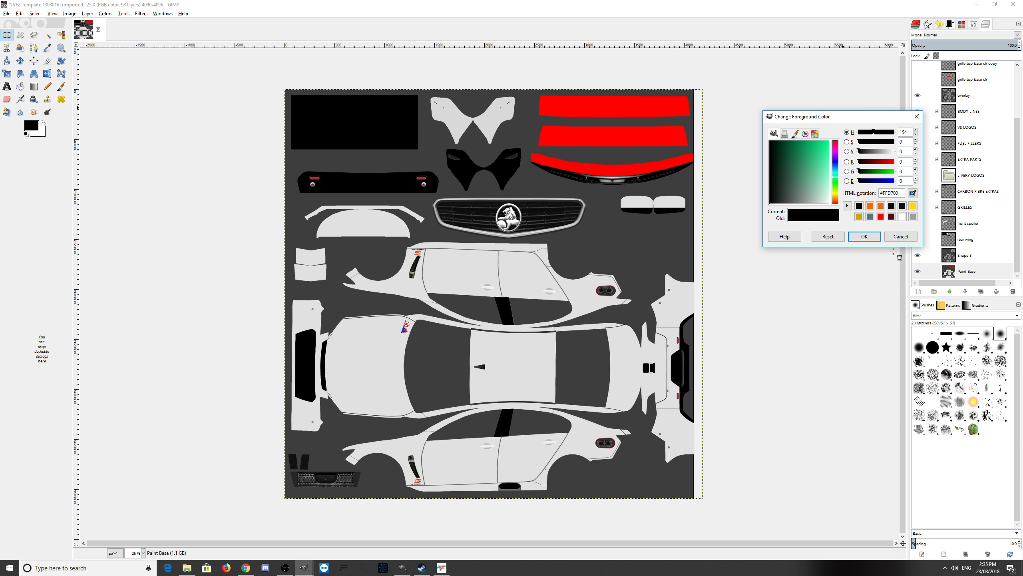
{"action": "left_click", "coordinate": [864, 236]}
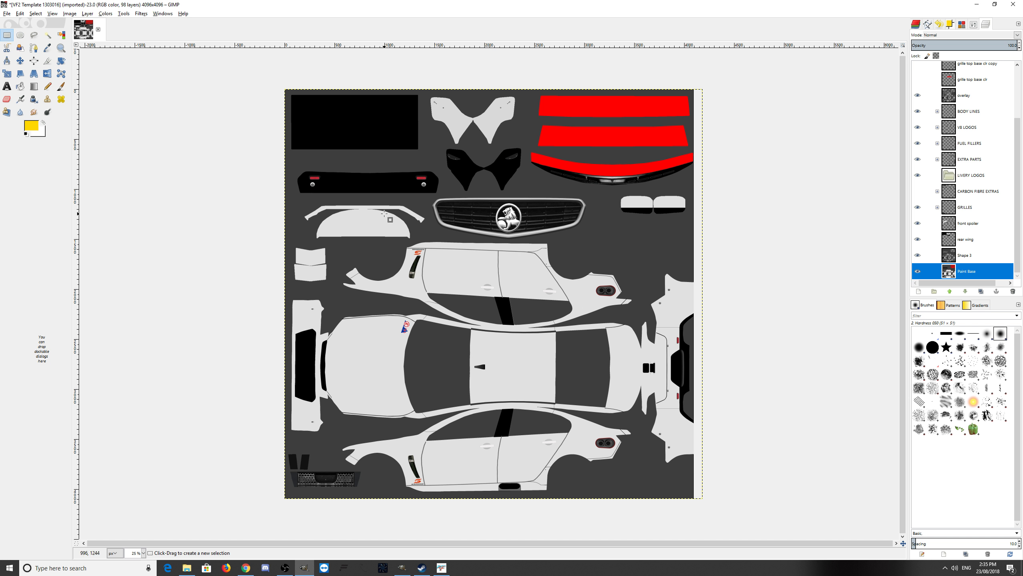
Bucket-fill the car body on the Paint Base layer and the mirrors on the mirror base layer with the gold foreground colour.
{"action": "left_click", "coordinate": [22, 86]}
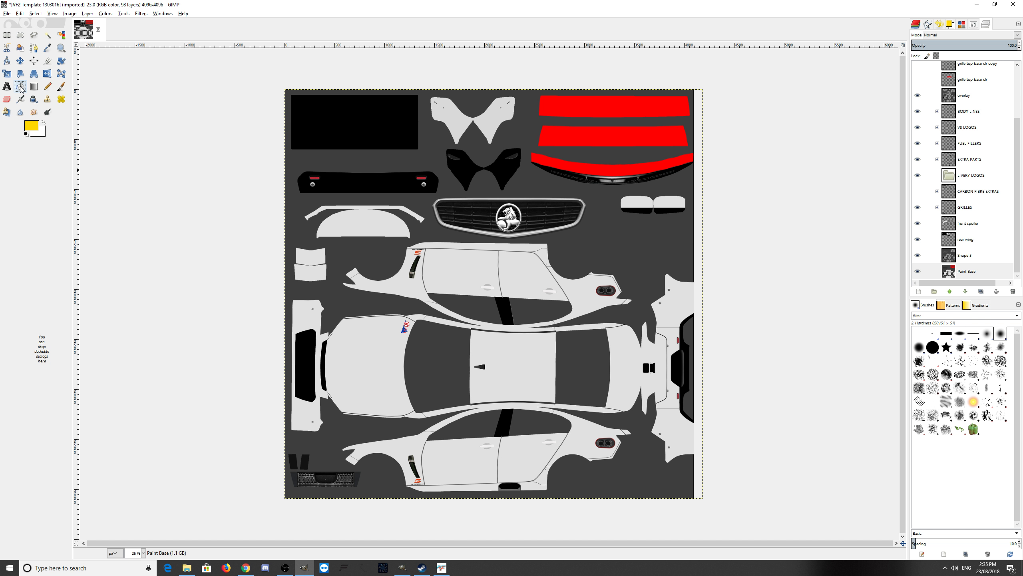
{"action": "left_click", "coordinate": [970, 273]}
{"action": "left_click", "coordinate": [507, 321]}
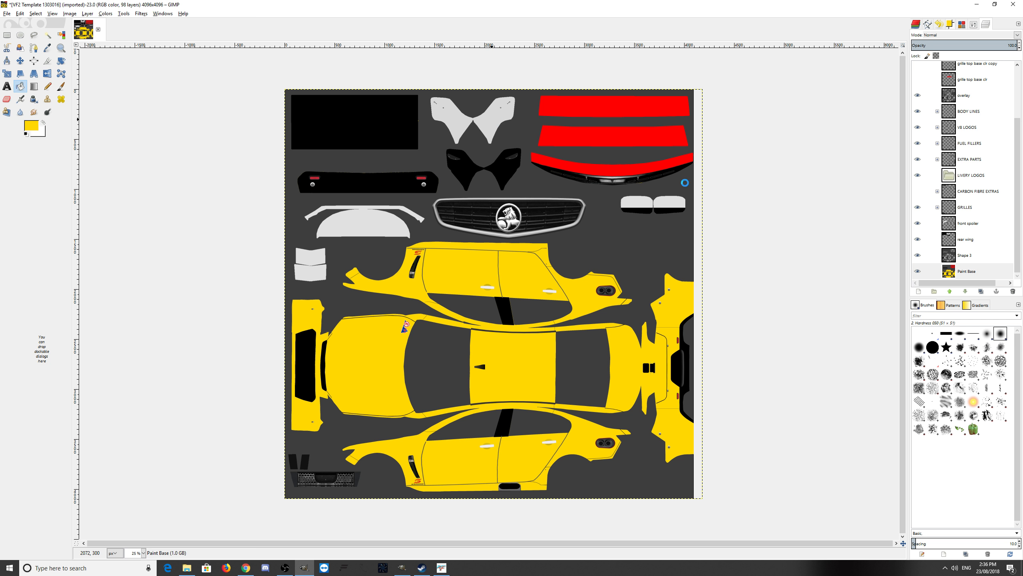
{"action": "scroll", "coordinate": [991, 161], "scroll_direction": "up", "scroll_amount": 3}
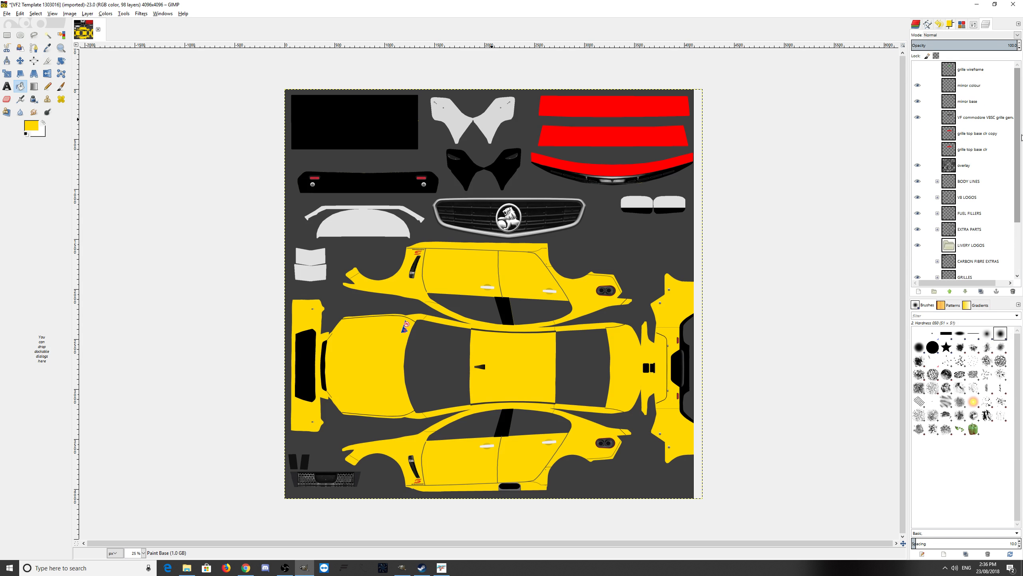
{"action": "left_click", "coordinate": [973, 102]}
{"action": "left_click", "coordinate": [641, 210]}
Set the foreground colour to a near-black shade and bucket-fill both mirror shapes on the mirror colour layer with it.
{"action": "left_click", "coordinate": [929, 86]}
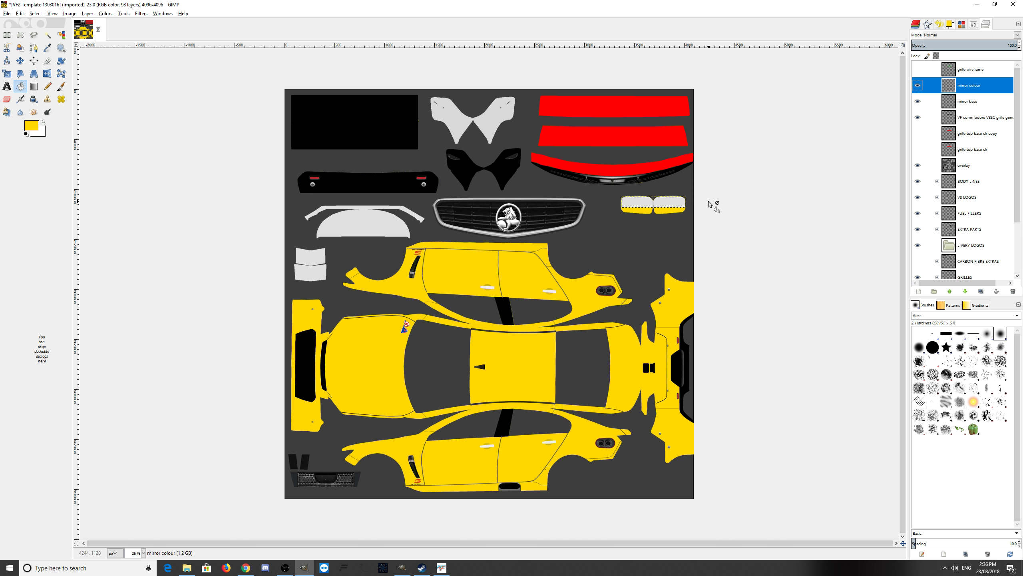
{"action": "left_click", "coordinate": [32, 128]}
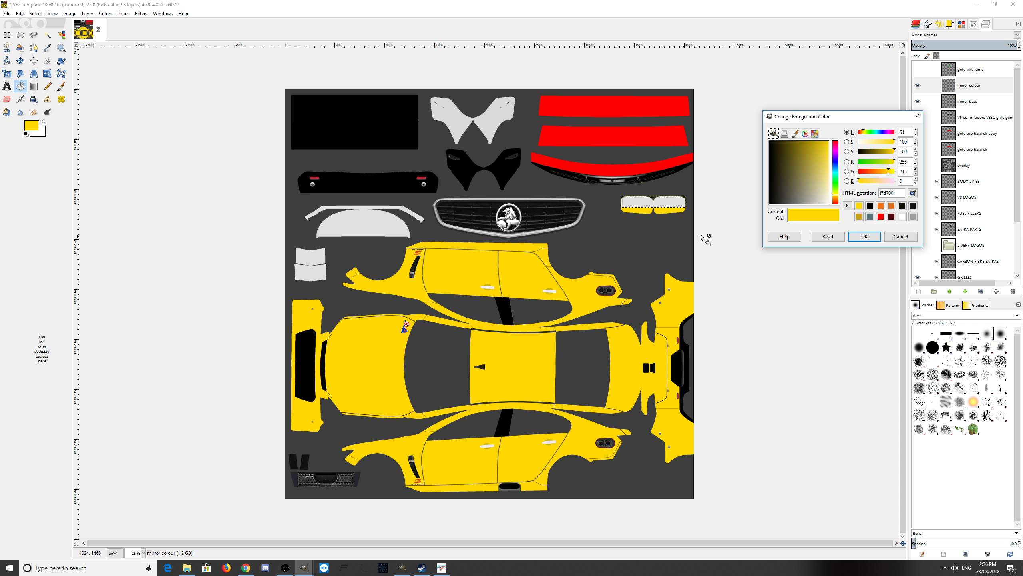
{"action": "left_click", "coordinate": [774, 189]}
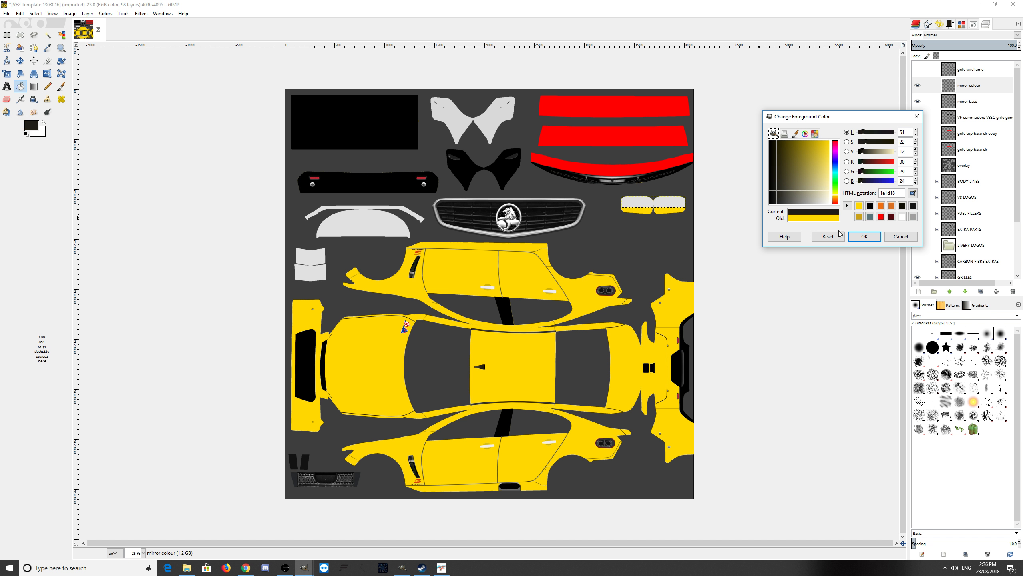
{"action": "left_click", "coordinate": [864, 236]}
{"action": "left_click", "coordinate": [667, 207]}
{"action": "left_click", "coordinate": [637, 205]}
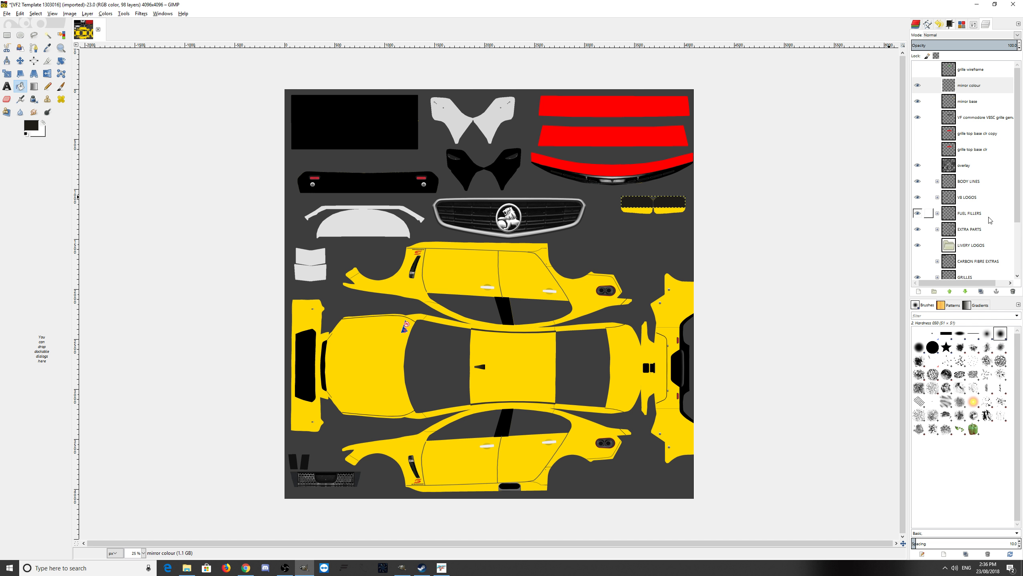
Bucket-fill the light grey parts on the front spoiler and rear wing layers with the near-black colour.
{"action": "left_click_drag", "start_coordinate": [1017, 209], "coordinate": [1017, 261]}
{"action": "left_click", "coordinate": [977, 226]}
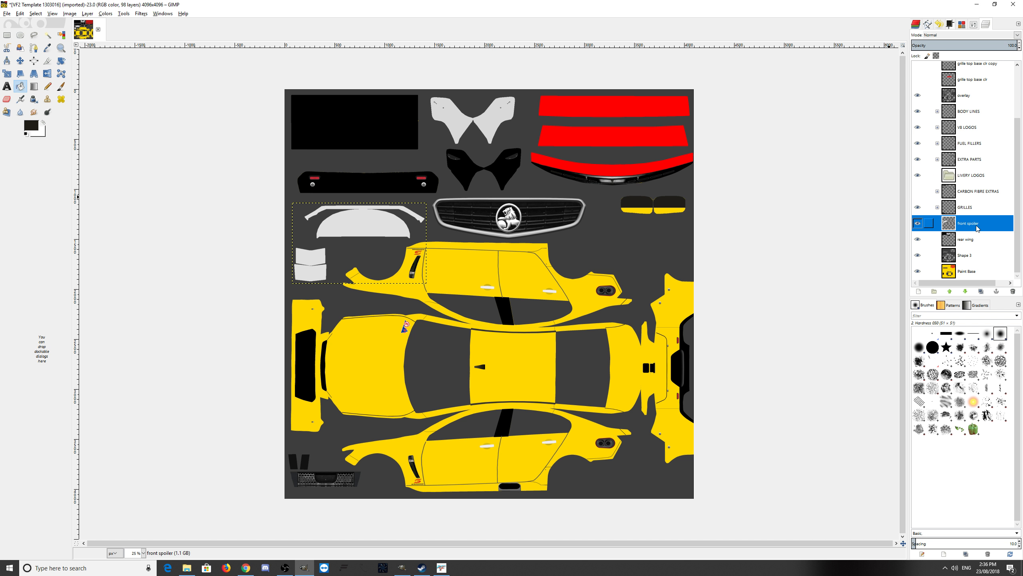
{"action": "left_click", "coordinate": [380, 222]}
{"action": "left_click", "coordinate": [302, 264]}
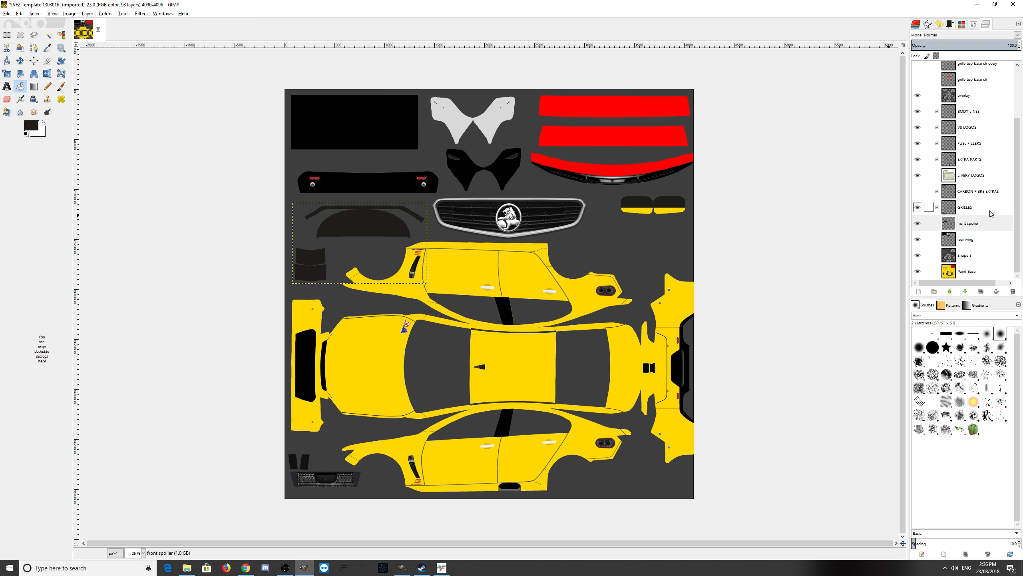
{"action": "left_click", "coordinate": [980, 241]}
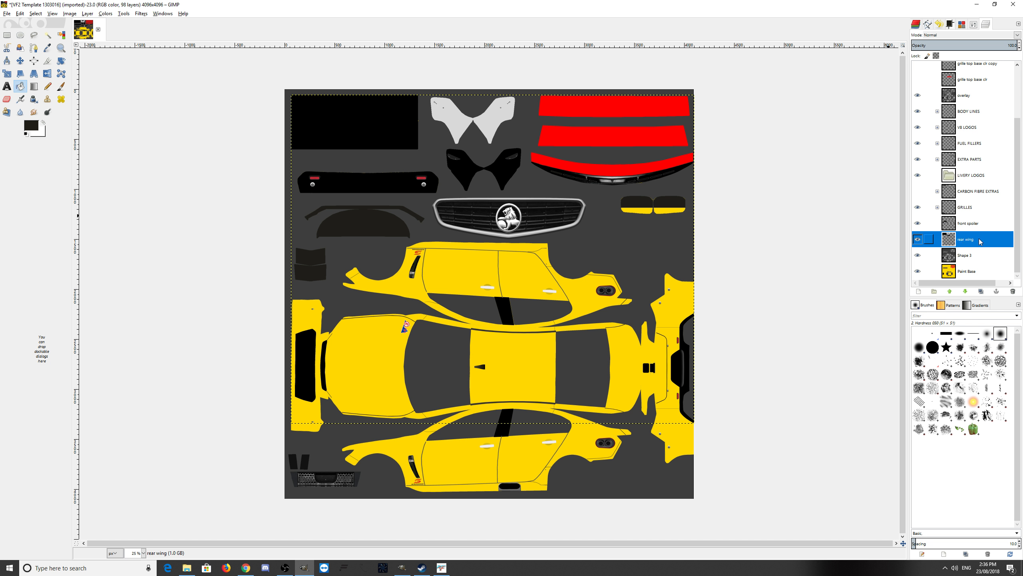
{"action": "left_click", "coordinate": [483, 121]}
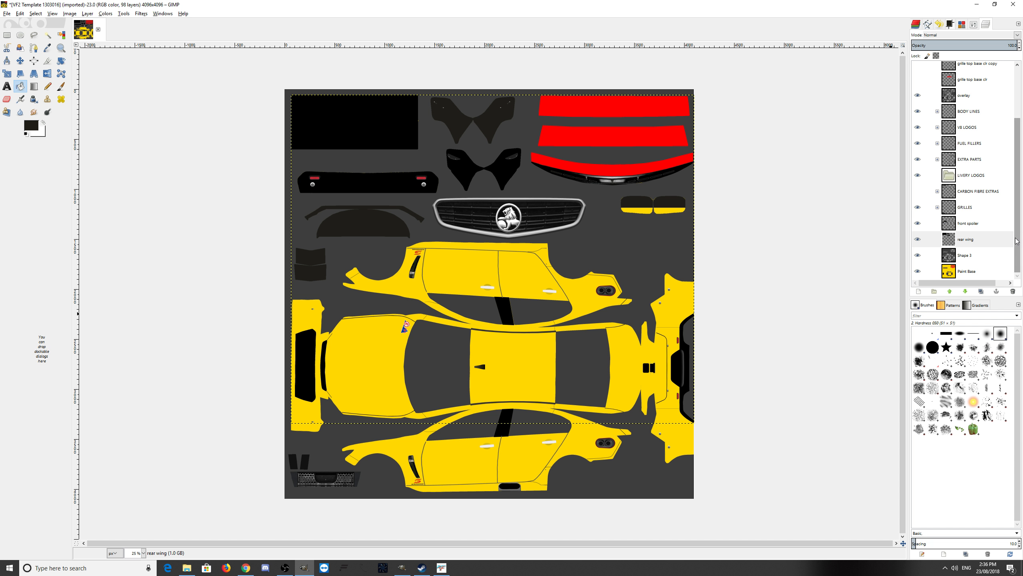
Draw a Free Select outline of a tapered stripe on the Paint Base layer, from the lower car side's rear wheel arch to the front sill.
{"action": "left_click", "coordinate": [34, 36]}
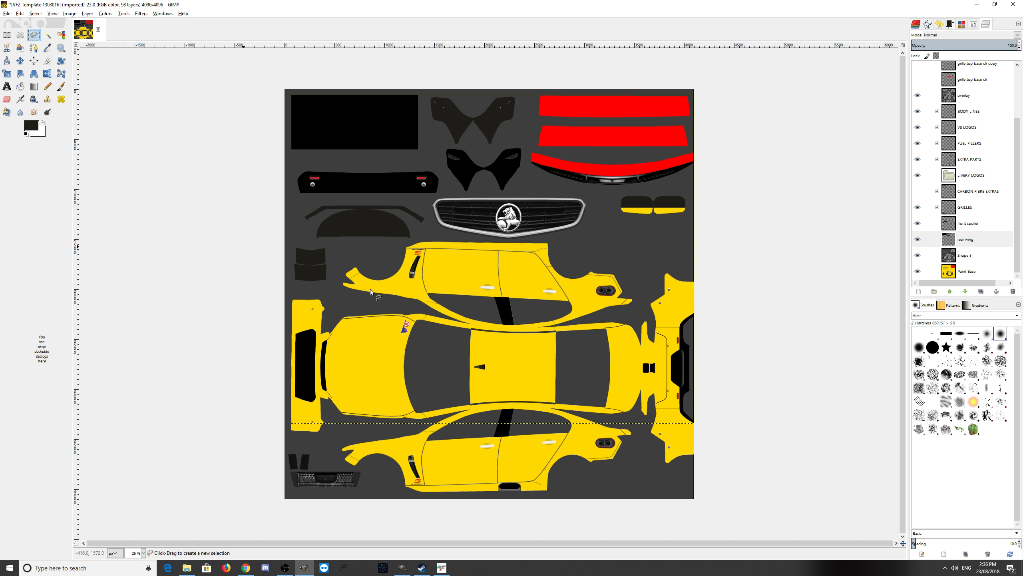
{"action": "left_click", "coordinate": [969, 271]}
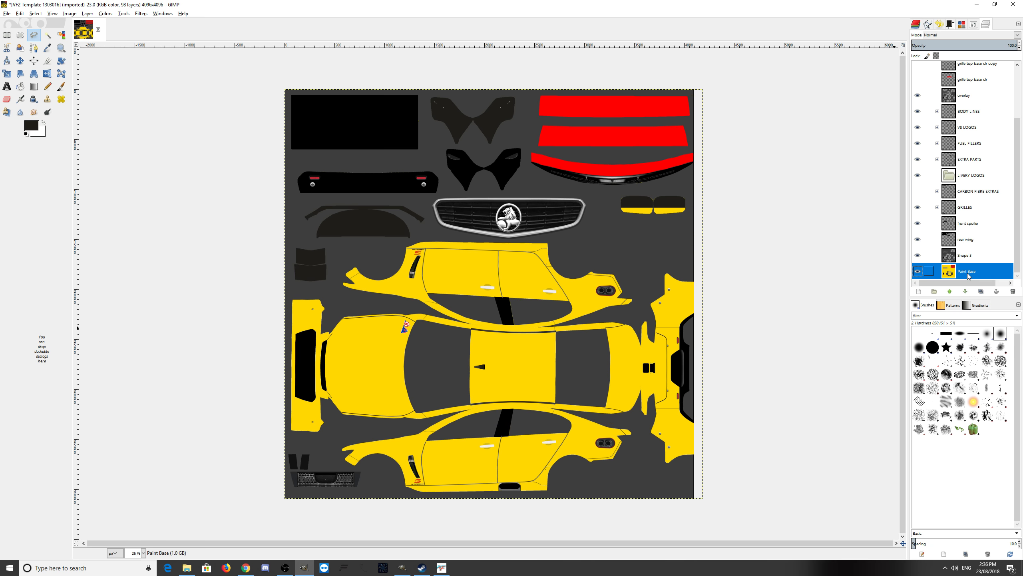
{"action": "left_click", "coordinate": [585, 421]}
{"action": "left_click", "coordinate": [526, 469]}
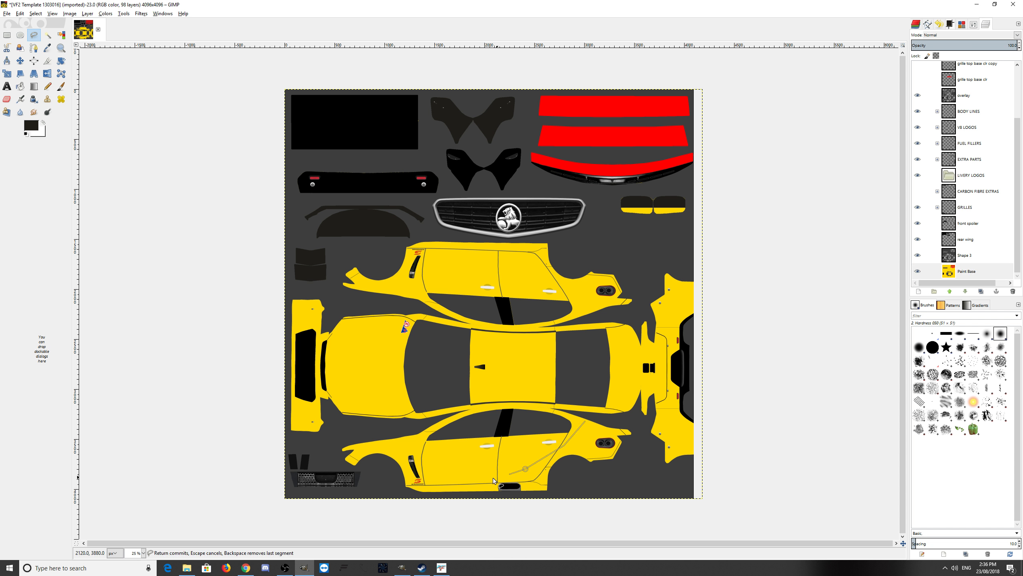
{"action": "left_click", "coordinate": [463, 487]}
{"action": "left_click", "coordinate": [422, 491]}
{"action": "double_click", "coordinate": [585, 421]}
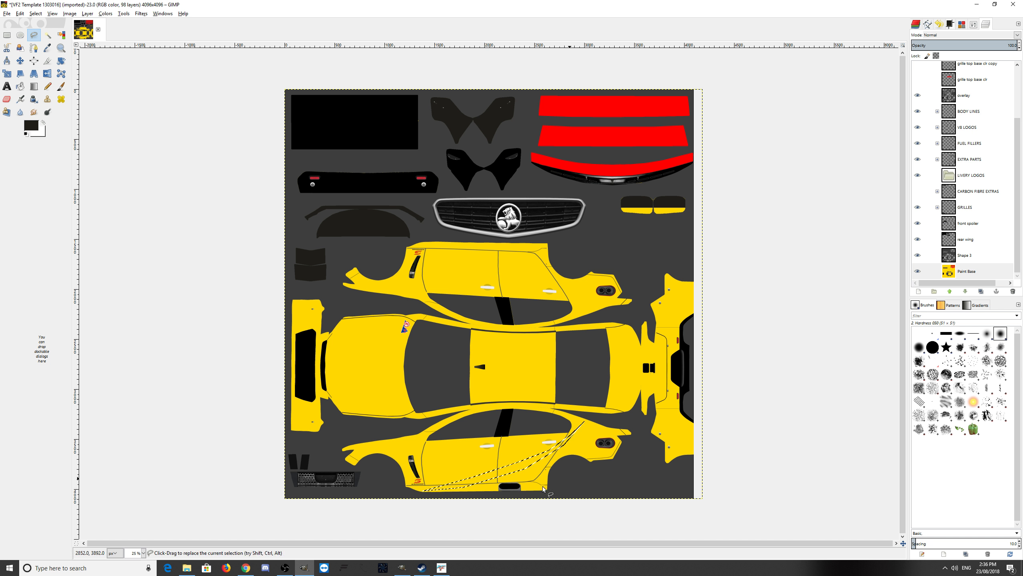
Set the Paintbrush size to 198.75 and paint the selected side stripe near-black on the Paint Base layer.
{"action": "left_click", "coordinate": [61, 86]}
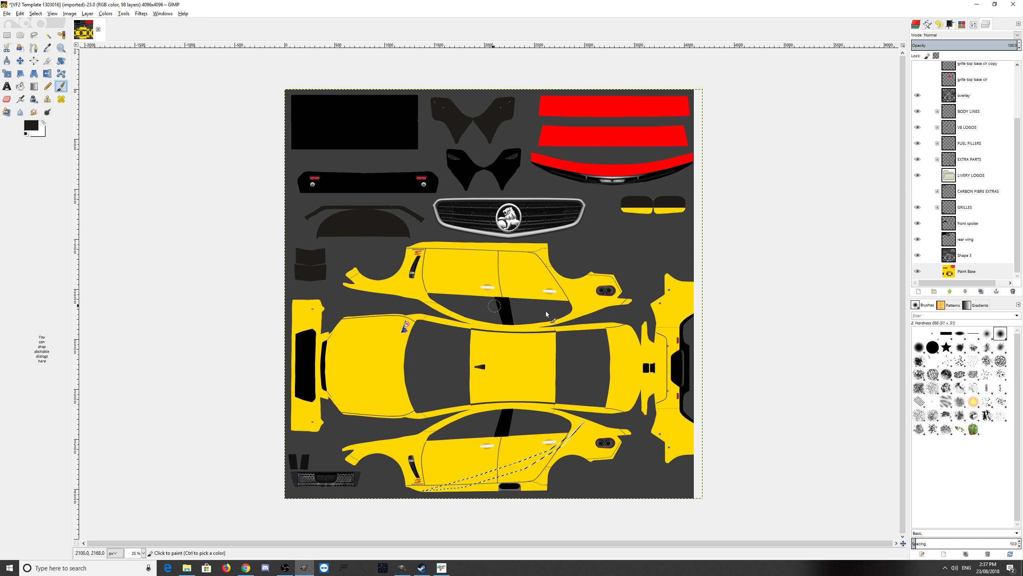
{"action": "left_click", "coordinate": [974, 25]}
{"action": "left_click_drag", "start_coordinate": [969, 82], "coordinate": [986, 83]}
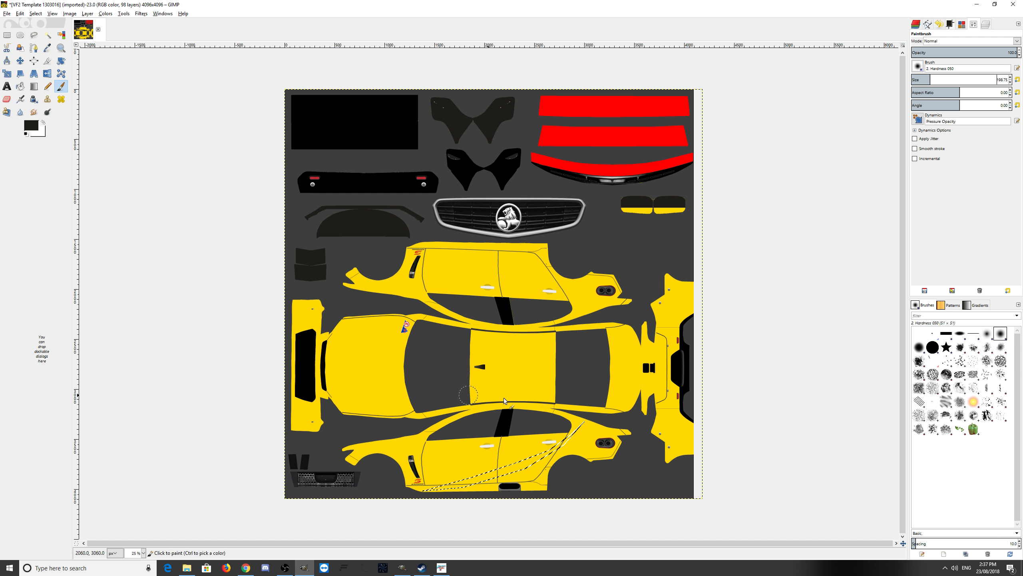
{"action": "left_click_drag", "start_coordinate": [584, 424], "coordinate": [503, 470]}
{"action": "mouse_move", "coordinate": [569, 444]}
{"action": "left_mouse_down"}
{"action": "mouse_move", "coordinate": [481, 485]}
{"action": "mouse_move", "coordinate": [407, 488]}
{"action": "mouse_move", "coordinate": [516, 465]}
{"action": "mouse_move", "coordinate": [448, 489]}
{"action": "left_mouse_up"}
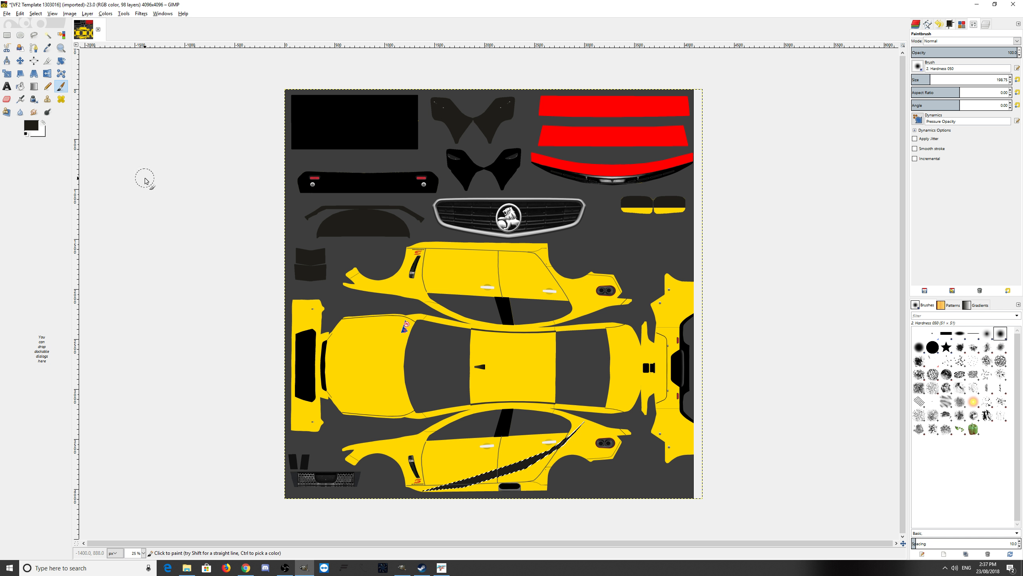
Deselect the painted side stripe and sample the car roof's gold on the Paint Base layer as the foreground colour.
{"action": "left_click", "coordinate": [6, 35]}
{"action": "left_click", "coordinate": [460, 303]}
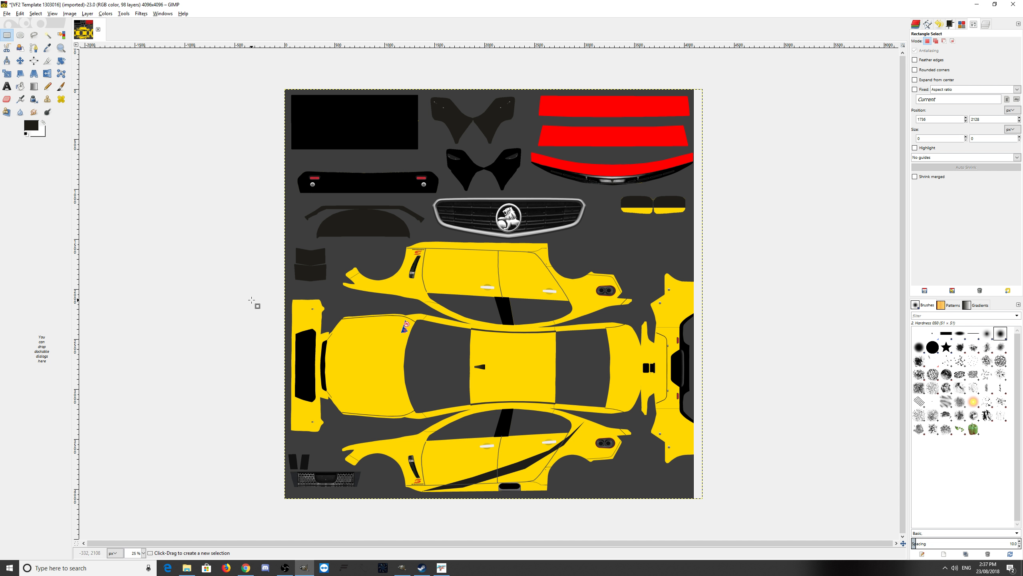
{"action": "left_click", "coordinate": [35, 37]}
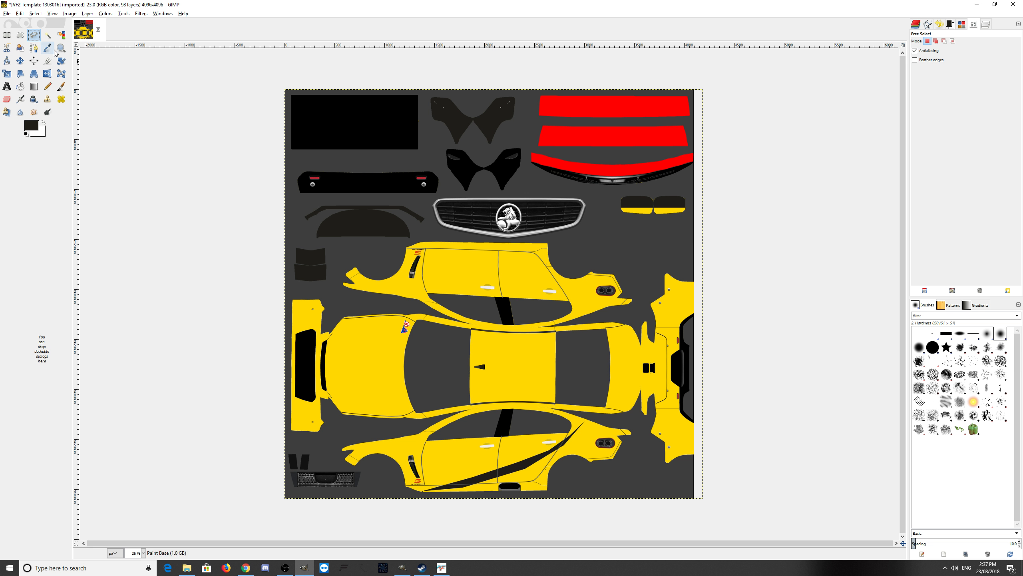
{"action": "left_click", "coordinate": [50, 48]}
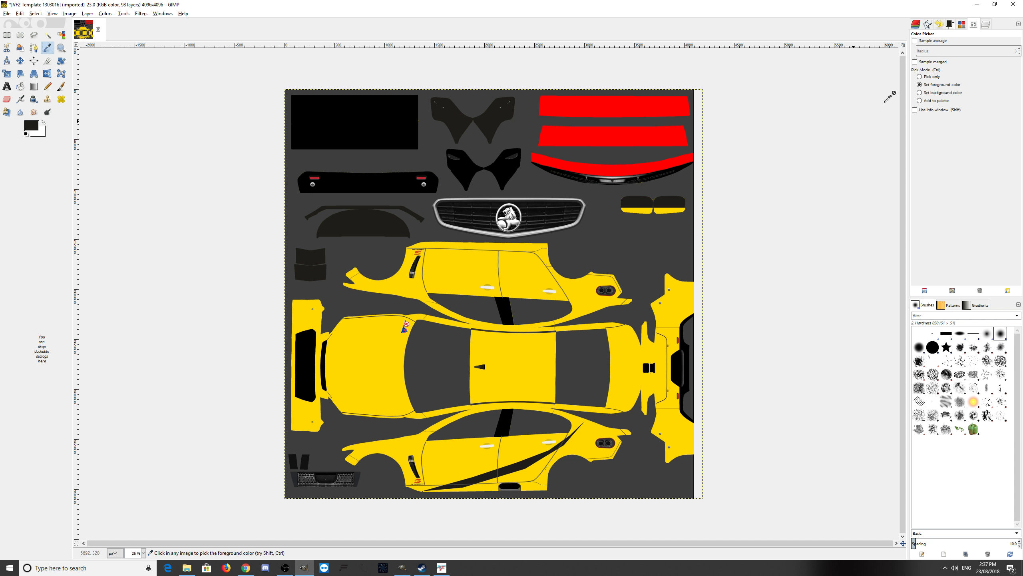
{"action": "left_click", "coordinate": [986, 26]}
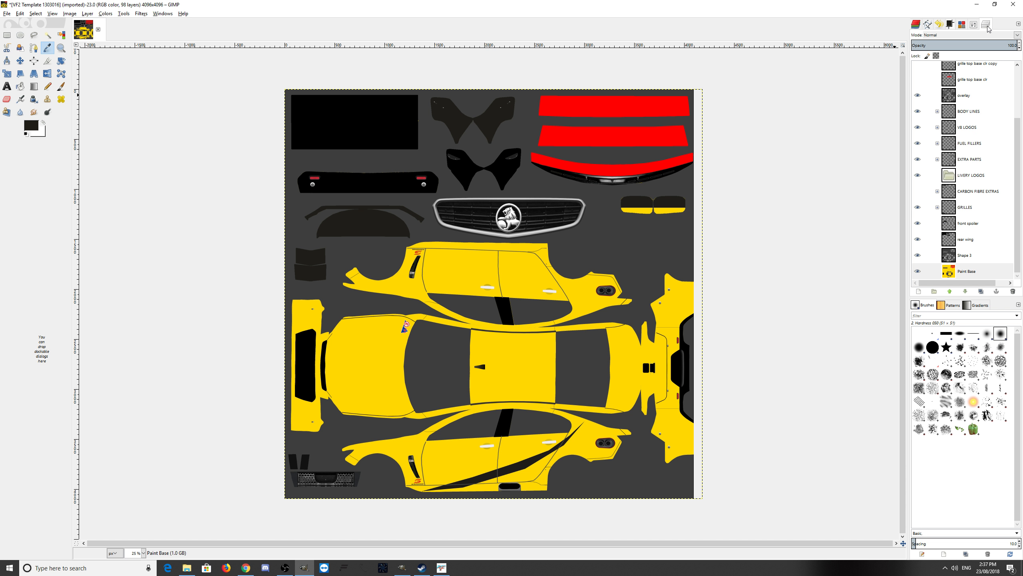
{"action": "left_click", "coordinate": [958, 272]}
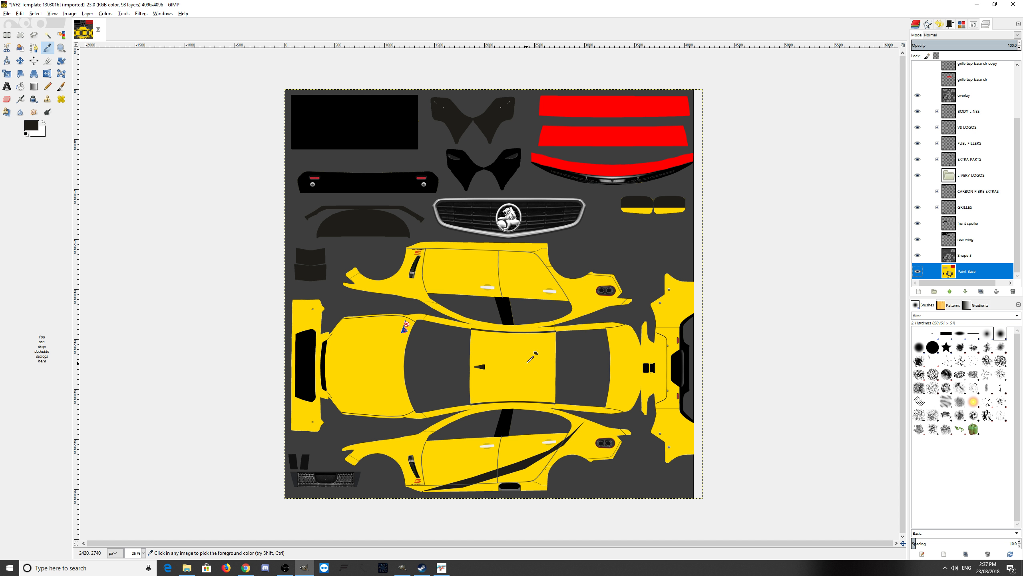
{"action": "left_click", "coordinate": [527, 361]}
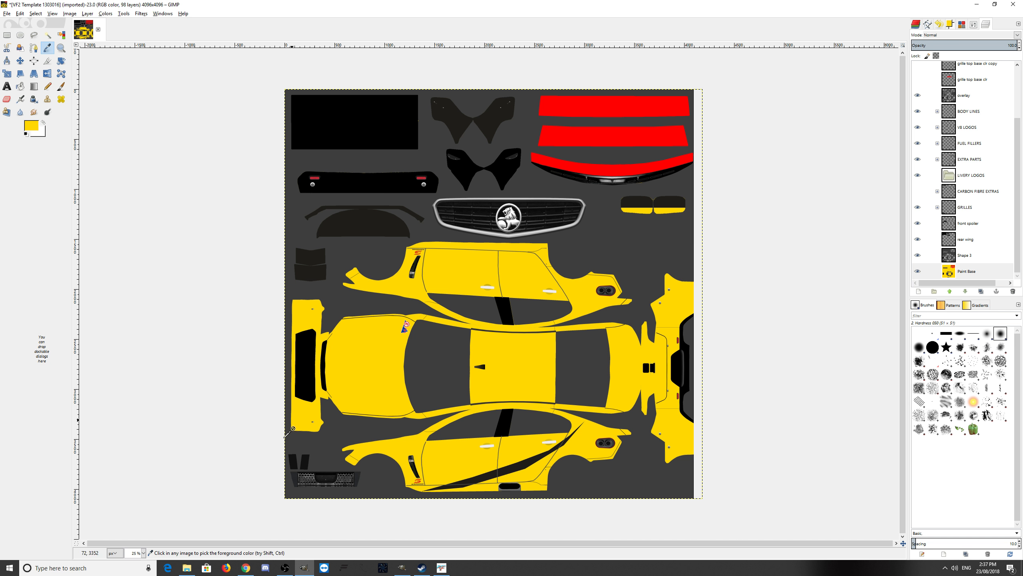
Switch to Chrome and run a Google image search for "DRAGONS . PNG".
{"action": "left_click", "coordinate": [246, 567]}
{"action": "left_click_drag", "start_coordinate": [318, 135], "coordinate": [233, 137]}
{"action": "key", "text": "BackSpace"}
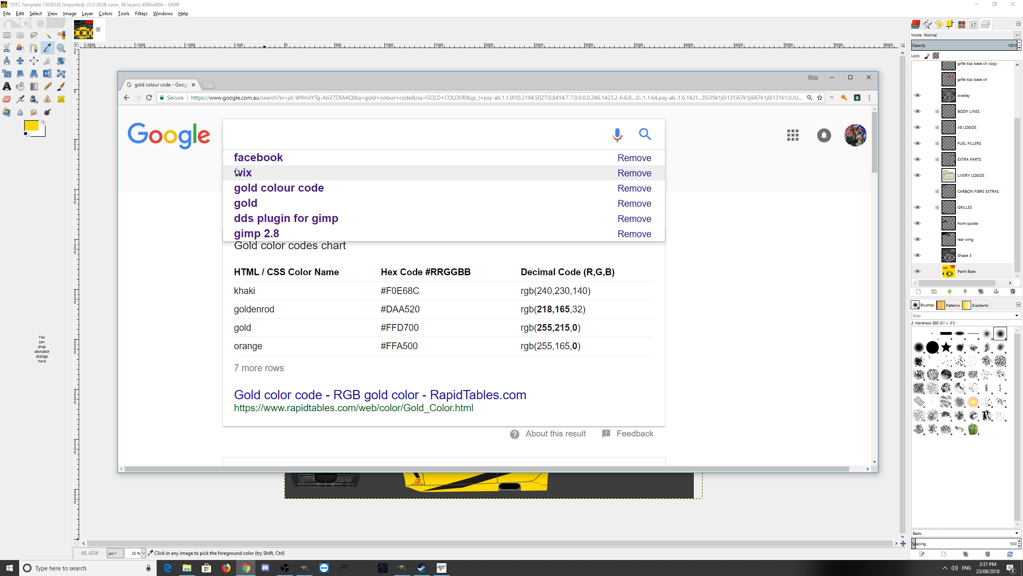
{"action": "type", "text": "DR"}
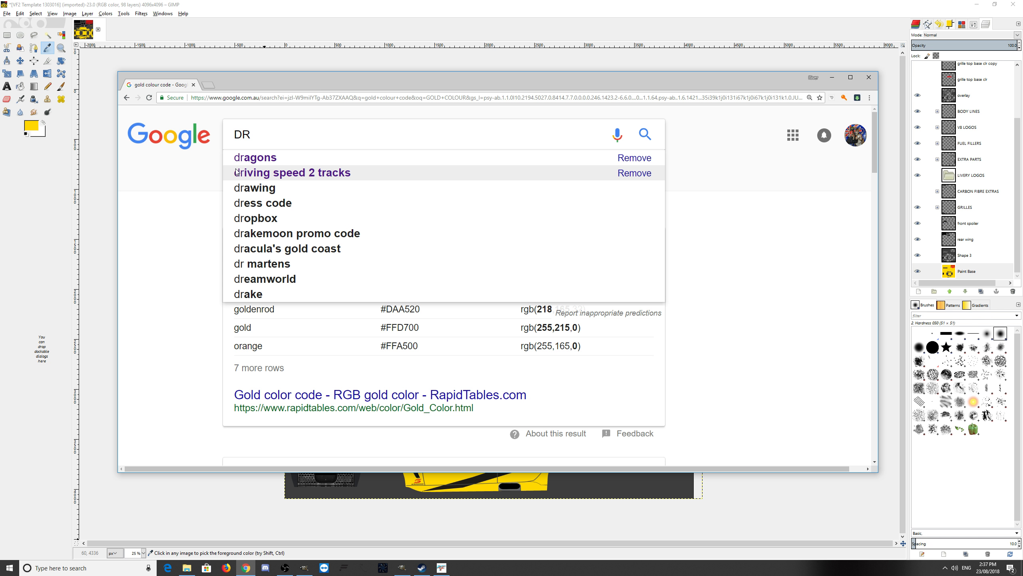
{"action": "type", "text": "AGONS"}
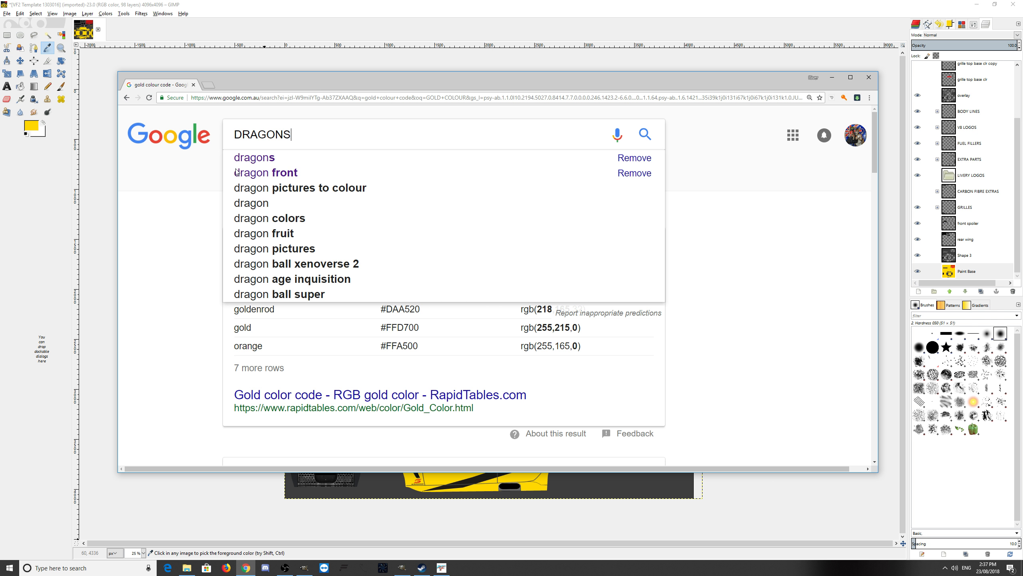
{"action": "type", "text": " . P"}
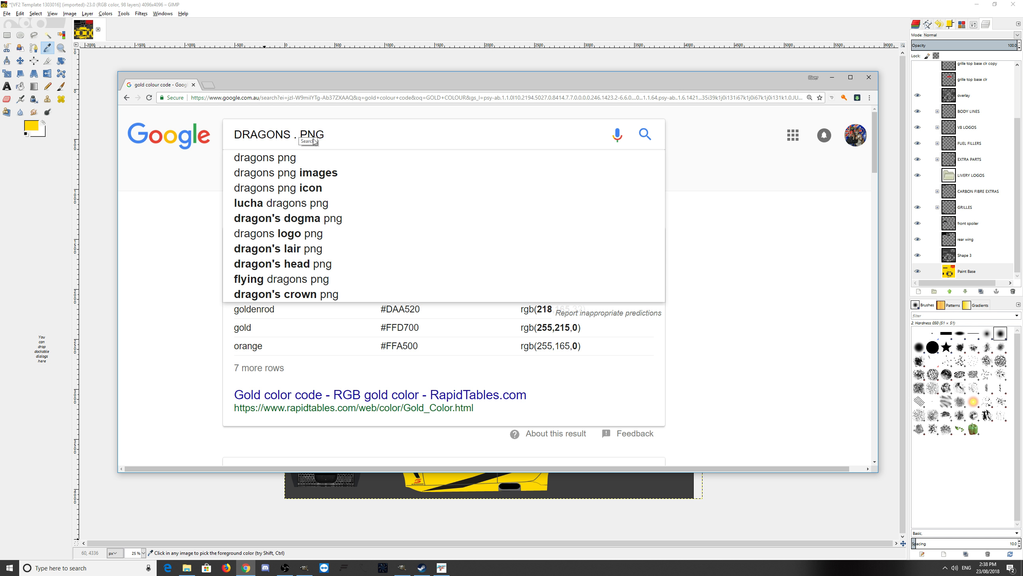
{"action": "type", "text": "NG"}
{"action": "key", "text": "Return"}
{"action": "left_click", "coordinate": [283, 175]}
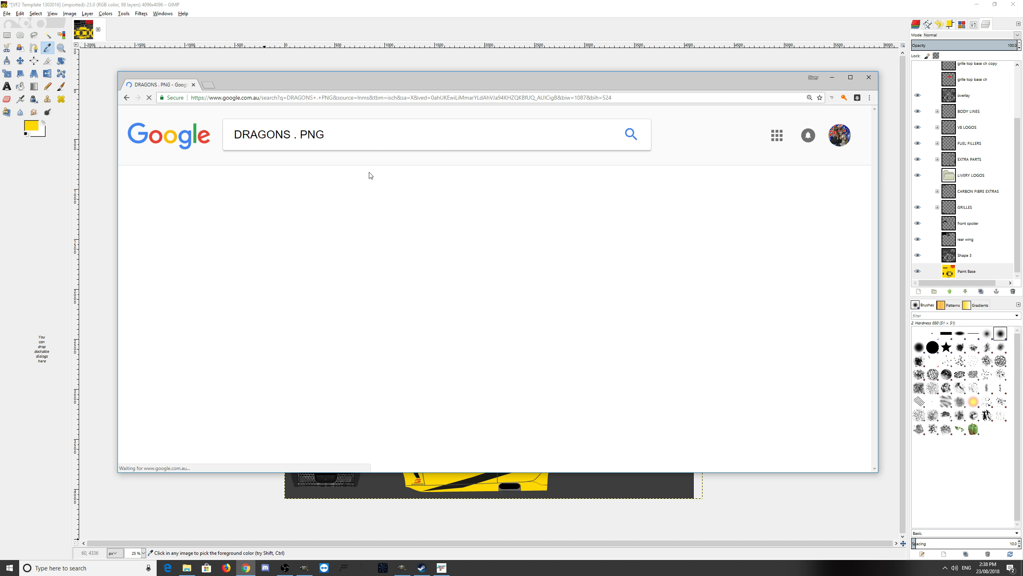
Look through the dragon image results and open the preview of the black S-shaped dragon tattoo.
{"action": "scroll", "coordinate": [526, 308], "scroll_direction": "down", "scroll_amount": 7}
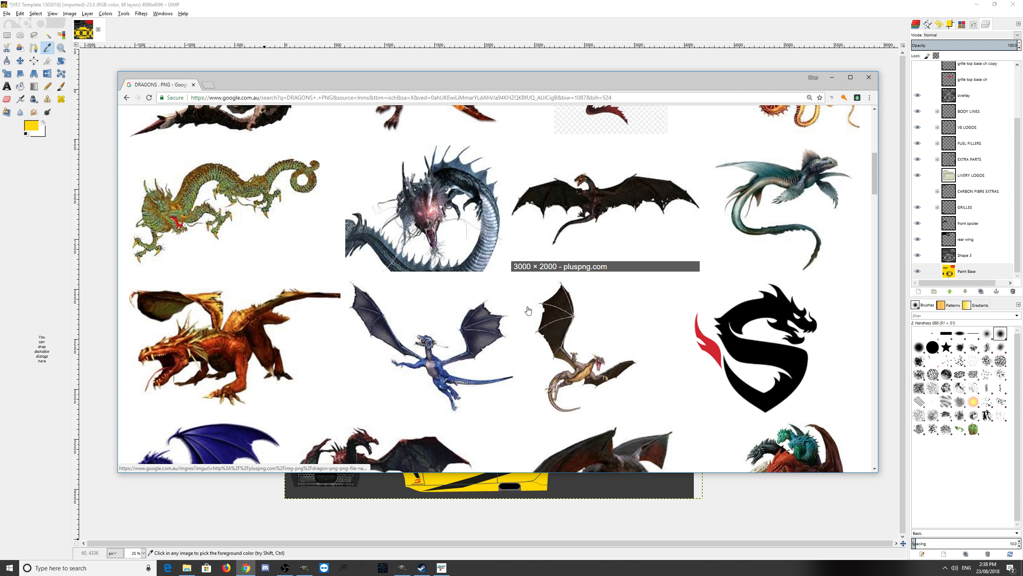
{"action": "scroll", "coordinate": [527, 310], "scroll_direction": "down", "scroll_amount": 12}
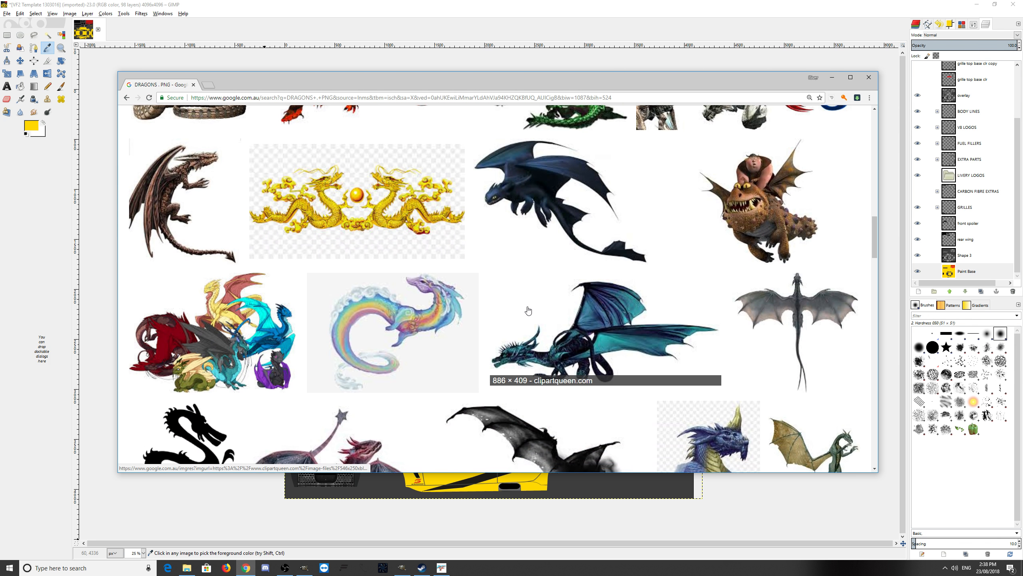
{"action": "scroll", "coordinate": [528, 309], "scroll_direction": "down", "scroll_amount": 12}
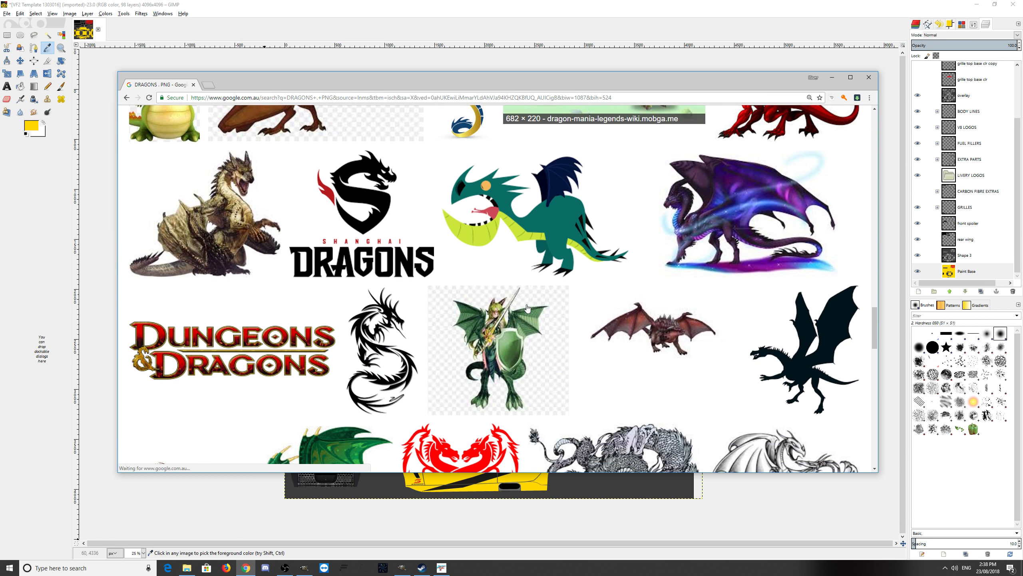
{"action": "scroll", "coordinate": [528, 308], "scroll_direction": "down", "scroll_amount": 5}
{"action": "scroll", "coordinate": [397, 238], "scroll_direction": "up", "scroll_amount": 2}
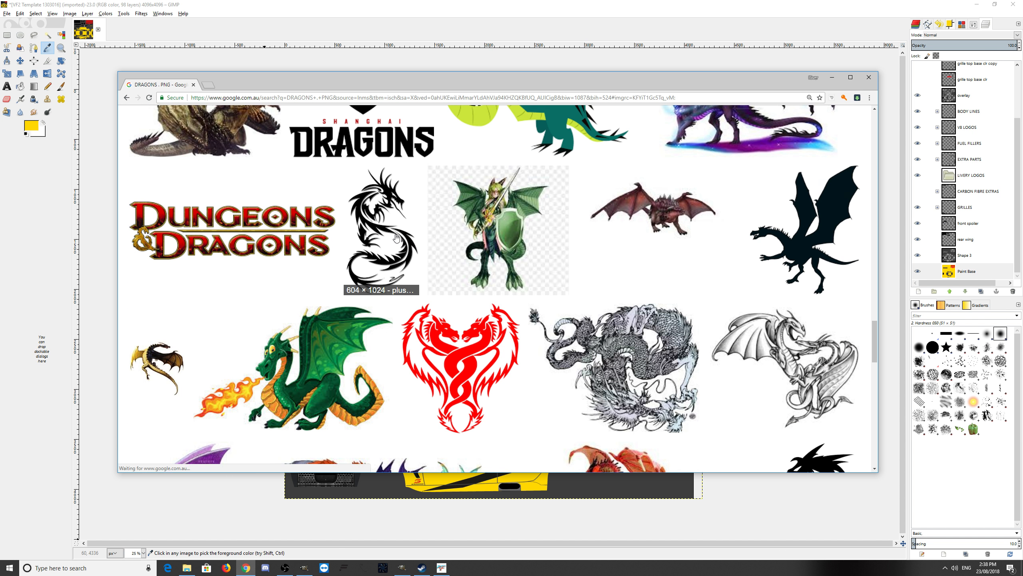
{"action": "left_click", "coordinate": [397, 237]}
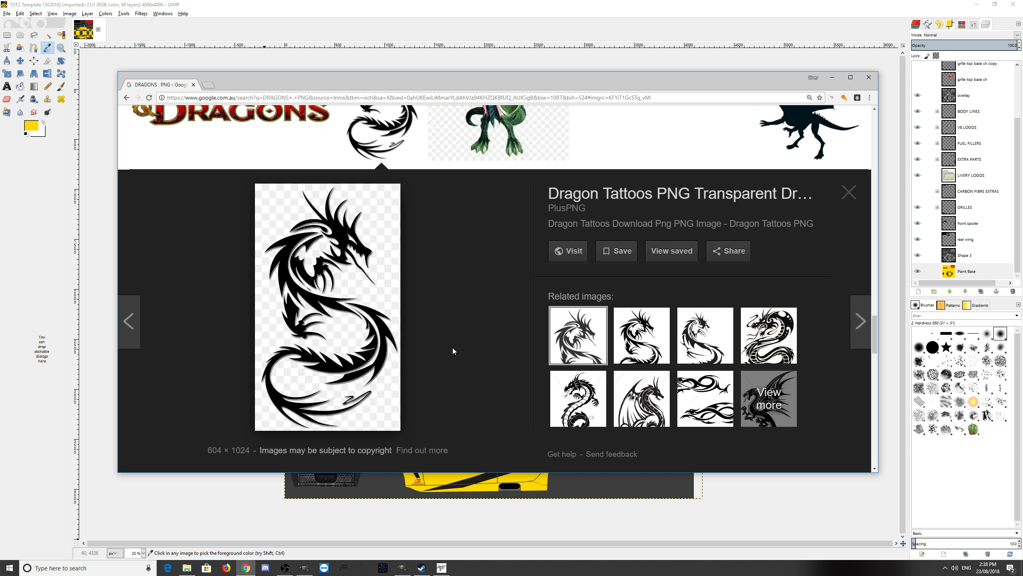
{"action": "right_click", "coordinate": [346, 292]}
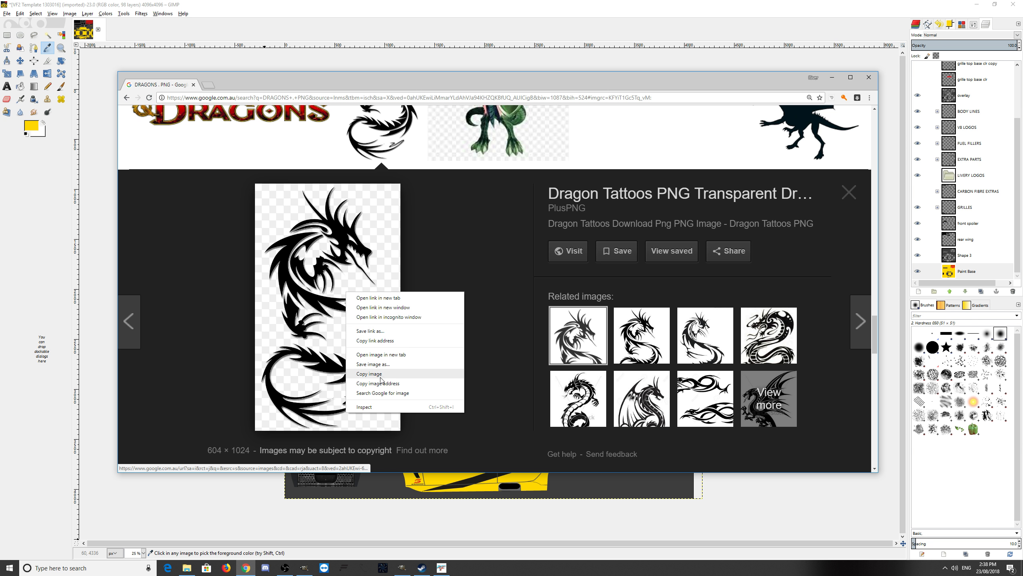
{"action": "left_click", "coordinate": [377, 365]}
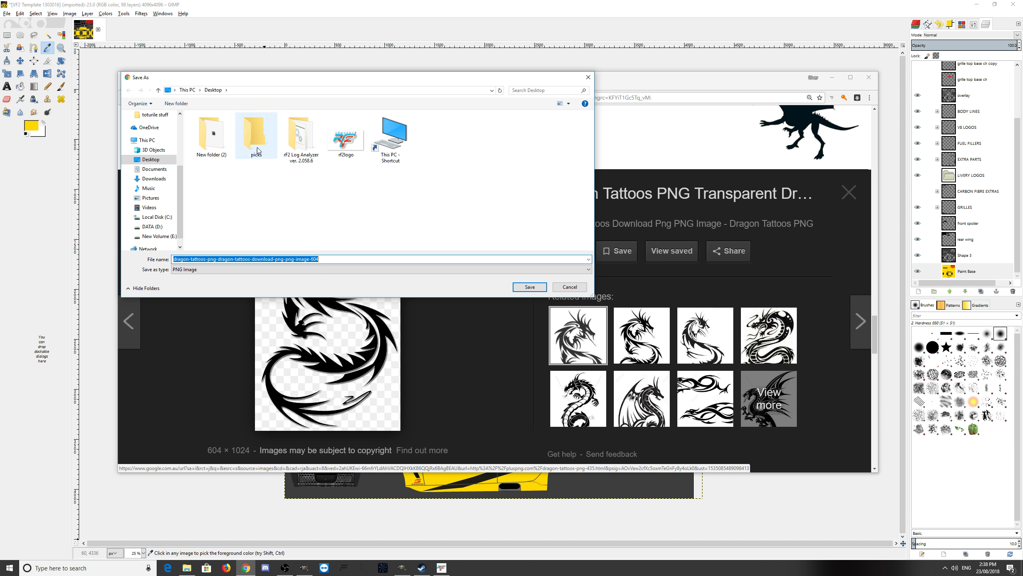
{"action": "left_click", "coordinate": [257, 147]}
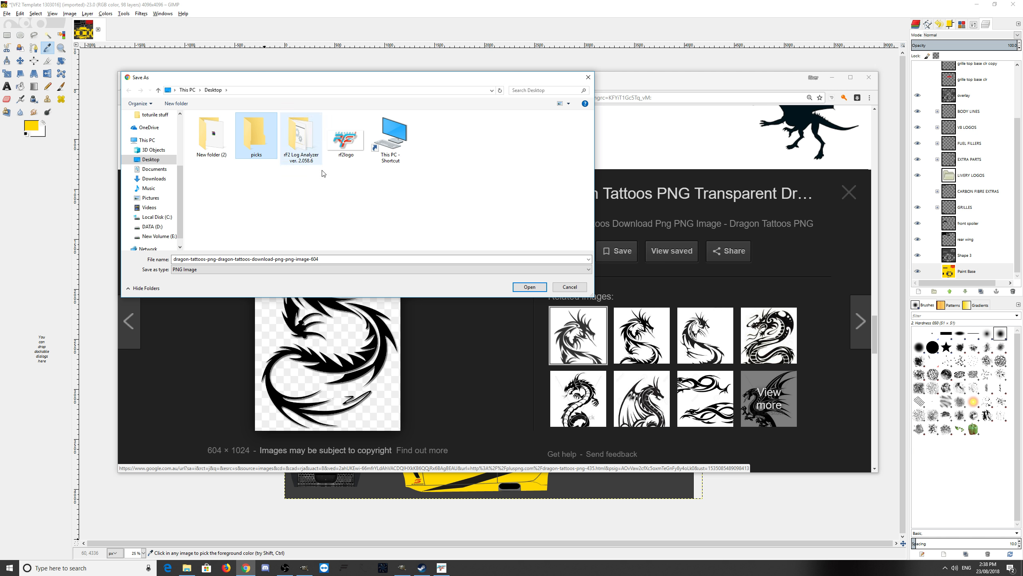
{"action": "left_click", "coordinate": [532, 288]}
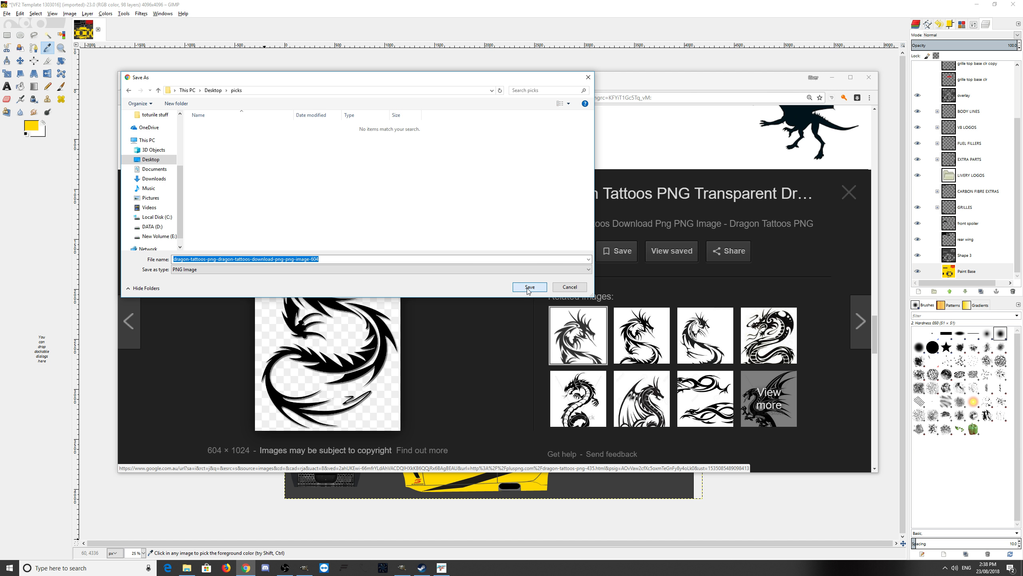
{"action": "left_click", "coordinate": [590, 79]}
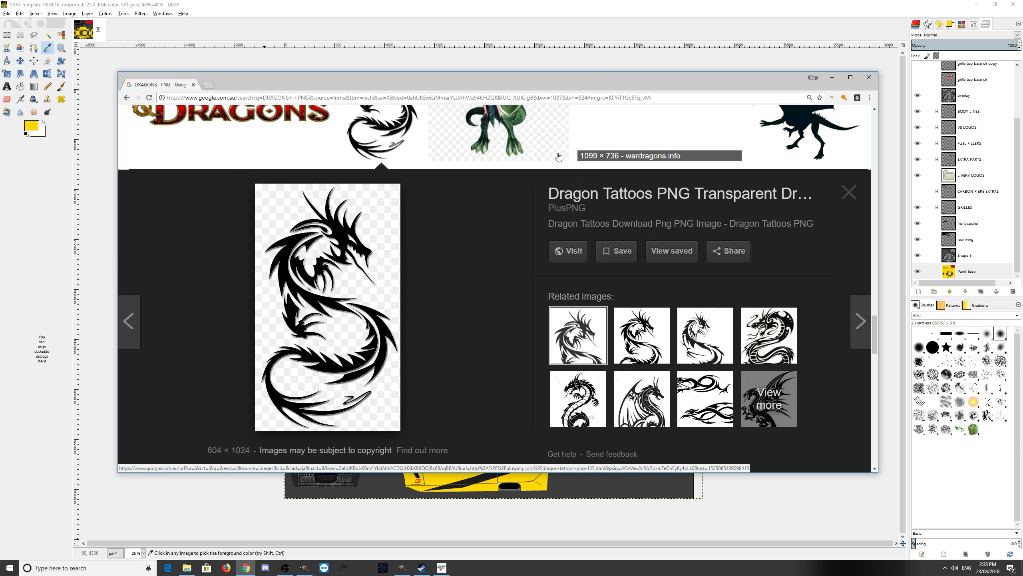
Change the image search to "DRAGONS.TRANSPARENT".
{"action": "scroll", "coordinate": [458, 269], "scroll_direction": "up", "scroll_amount": 5}
{"action": "scroll", "coordinate": [458, 273], "scroll_direction": "up", "scroll_amount": 3}
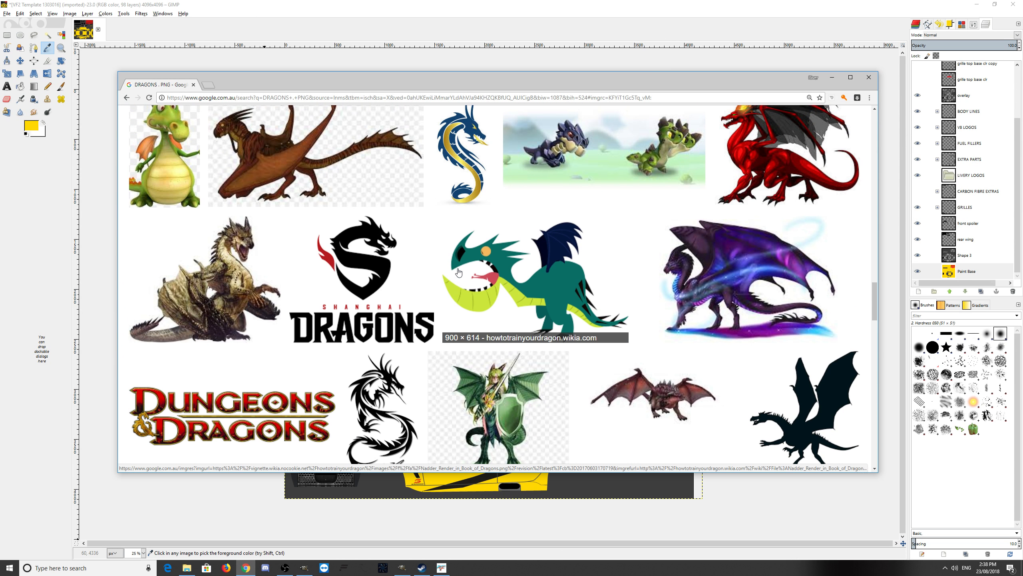
{"action": "scroll", "coordinate": [459, 272], "scroll_direction": "up", "scroll_amount": 20}
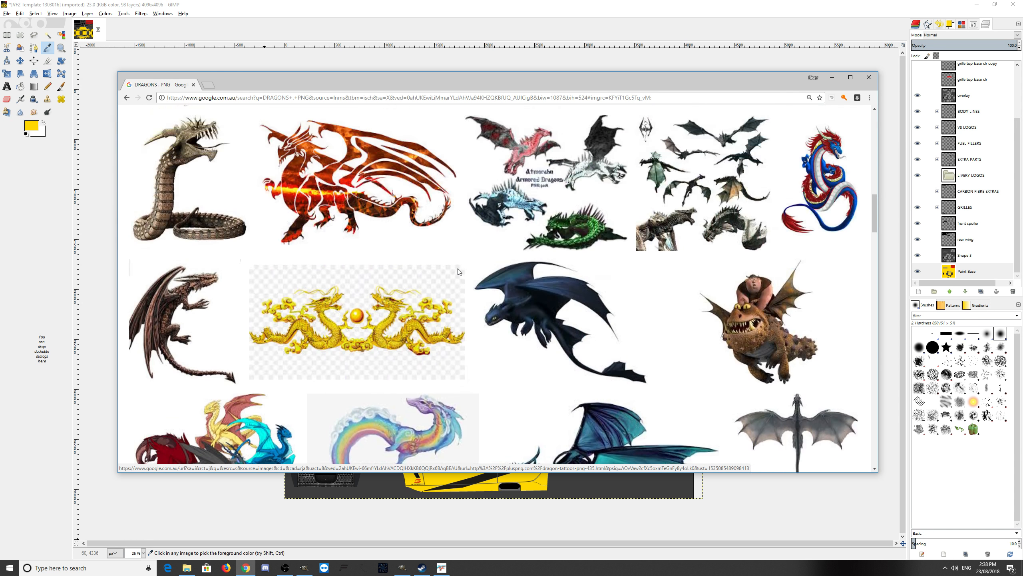
{"action": "scroll", "coordinate": [457, 273], "scroll_direction": "up", "scroll_amount": 5}
{"action": "left_click_drag", "start_coordinate": [324, 134], "coordinate": [292, 127]}
{"action": "key", "text": "BackSpace"}
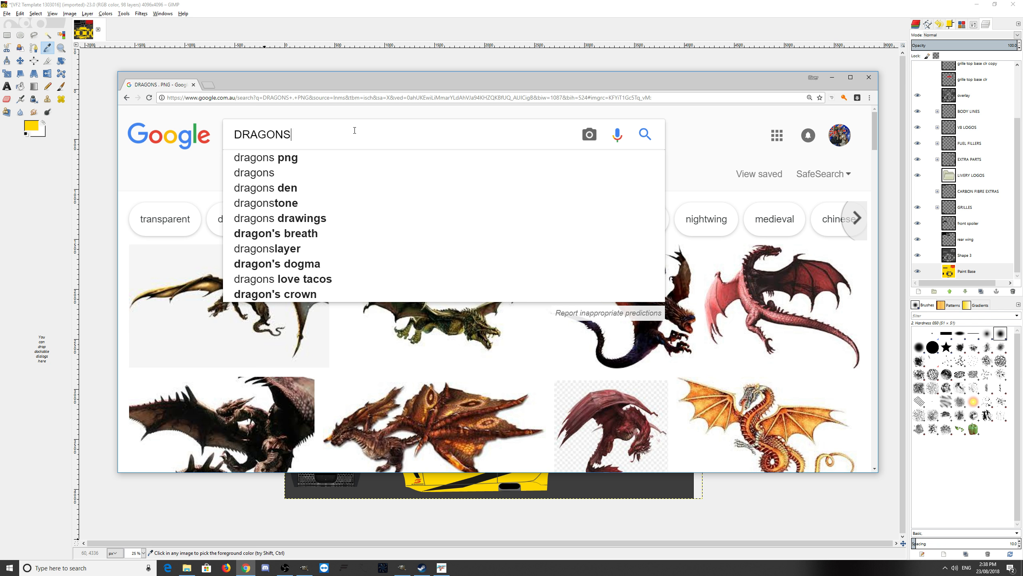
{"action": "type", "text": ".TRANSP"}
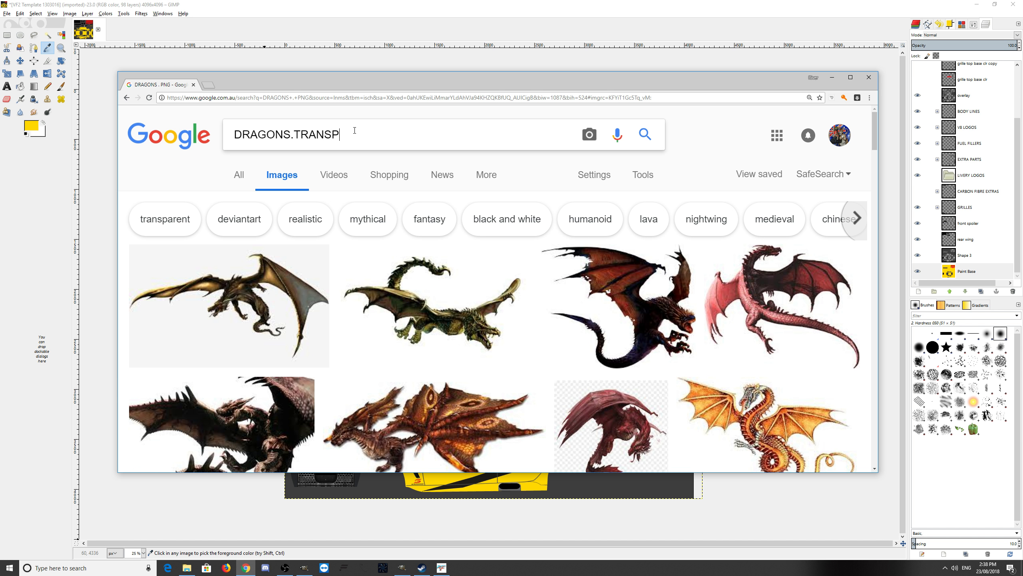
{"action": "type", "text": "ARENT"}
{"action": "key", "text": "Return"}
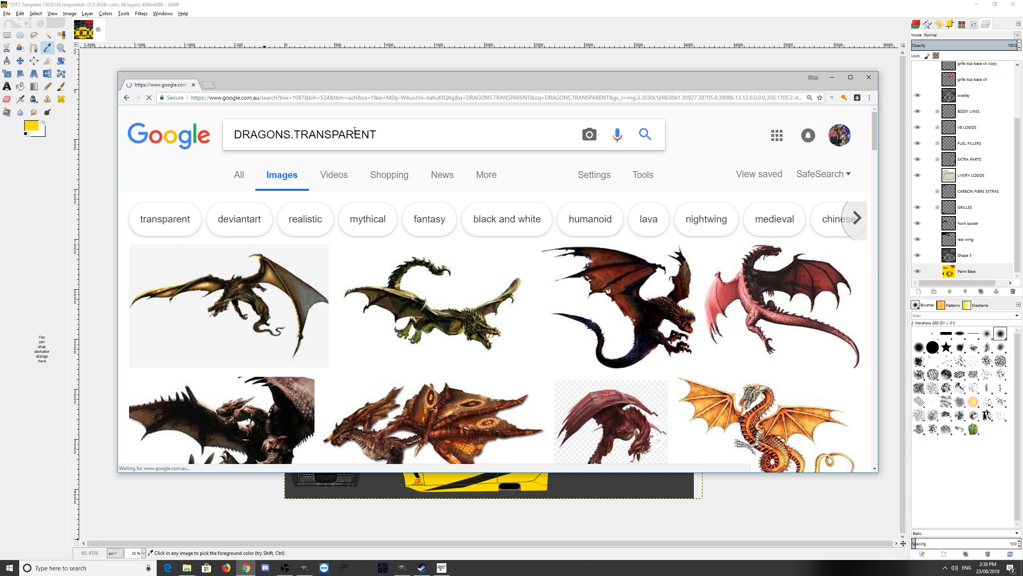
Look through the transparent dragon results and open the preview of the black tribal dragon head from PurePNG.
{"action": "scroll", "coordinate": [577, 307], "scroll_direction": "down", "scroll_amount": 3}
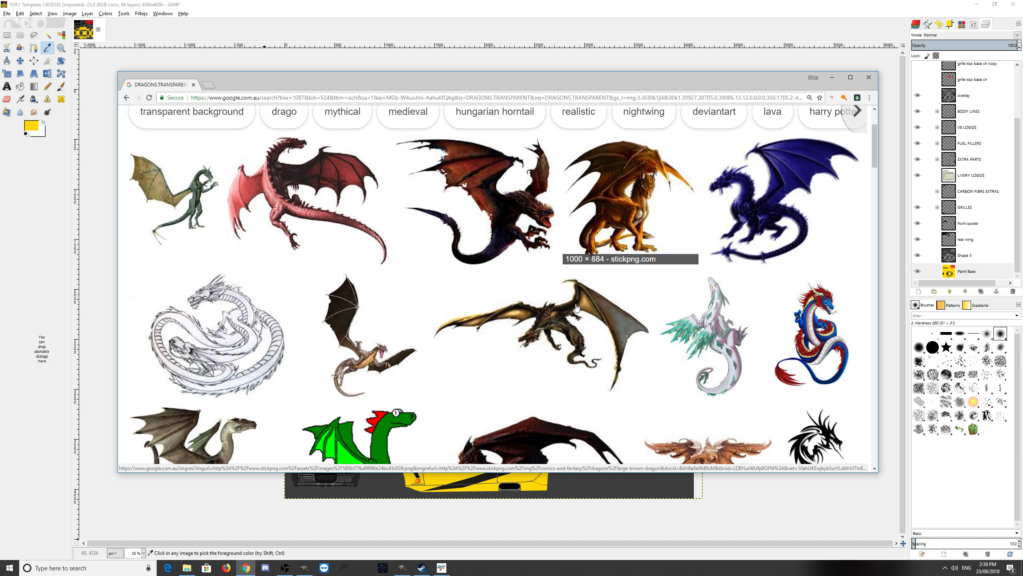
{"action": "scroll", "coordinate": [577, 307], "scroll_direction": "down", "scroll_amount": 10}
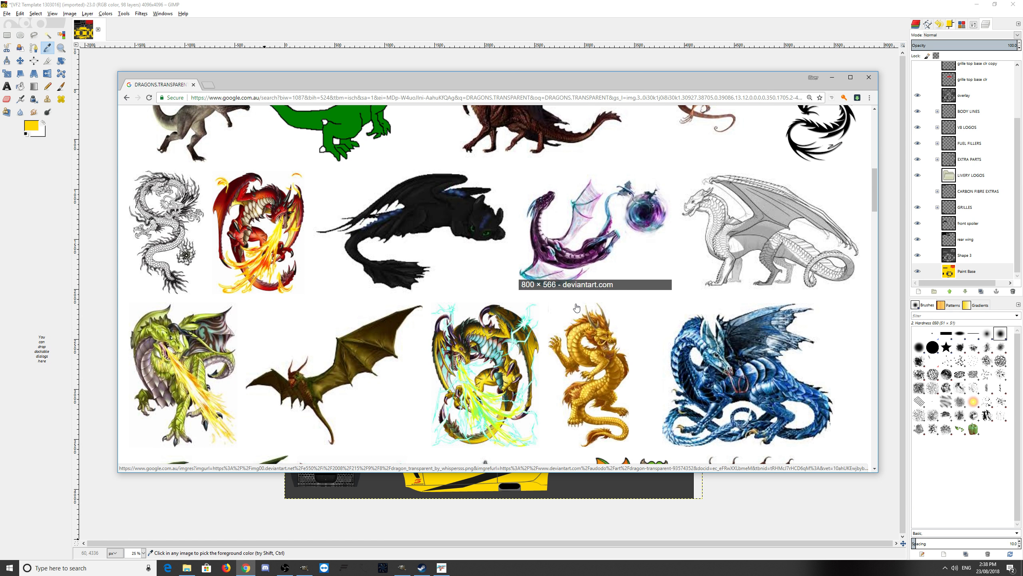
{"action": "scroll", "coordinate": [577, 307], "scroll_direction": "down", "scroll_amount": 8}
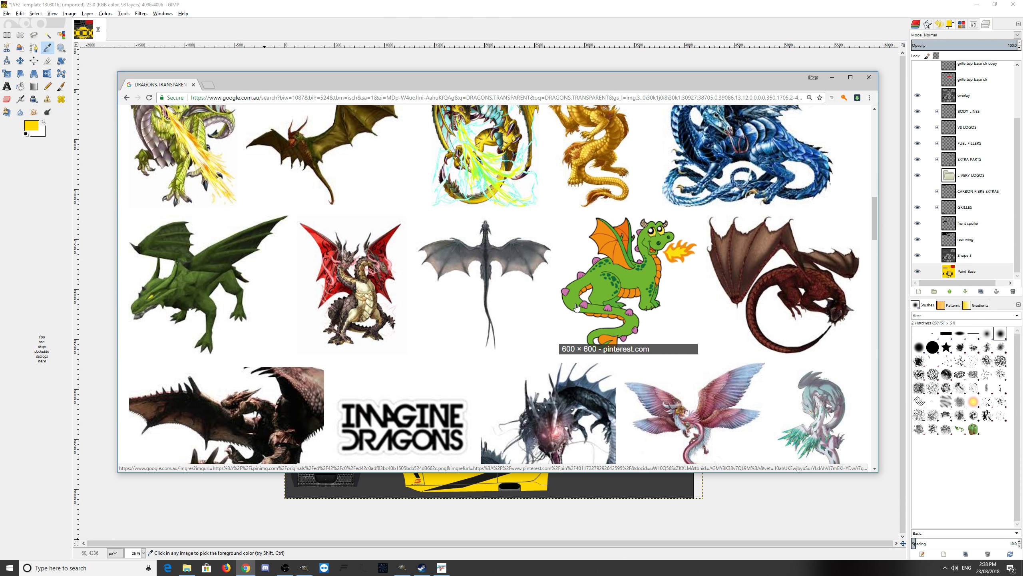
{"action": "scroll", "coordinate": [576, 307], "scroll_direction": "down", "scroll_amount": 8}
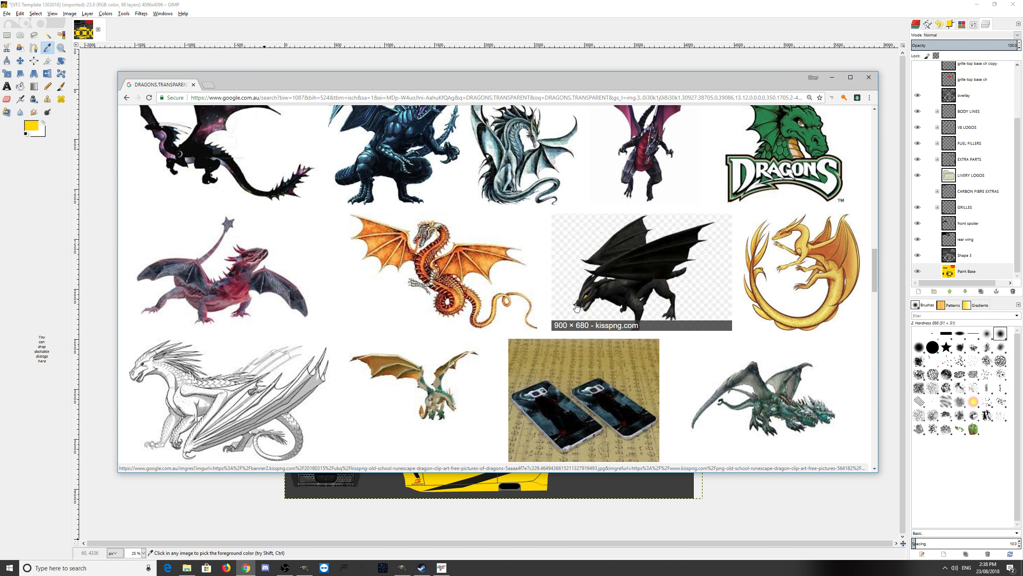
{"action": "scroll", "coordinate": [576, 307], "scroll_direction": "down", "scroll_amount": 8}
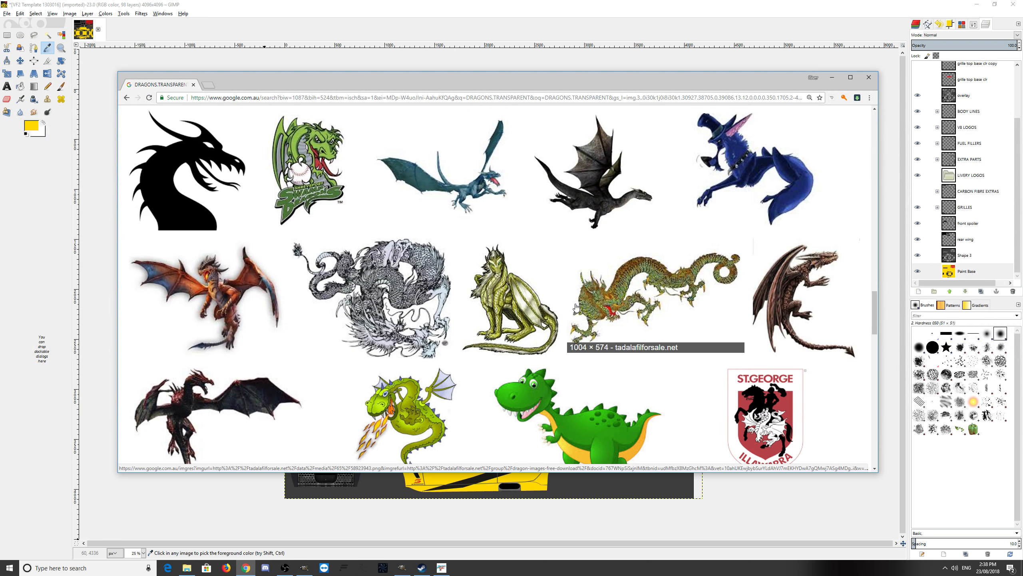
{"action": "scroll", "coordinate": [575, 308], "scroll_direction": "down", "scroll_amount": 10}
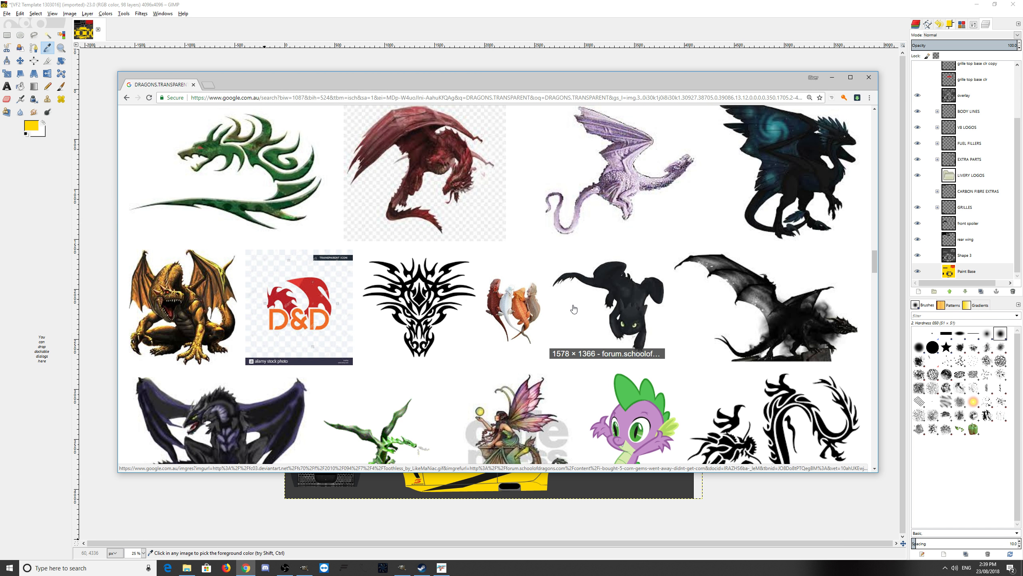
{"action": "scroll", "coordinate": [574, 309], "scroll_direction": "down", "scroll_amount": 2}
{"action": "left_click", "coordinate": [438, 215]}
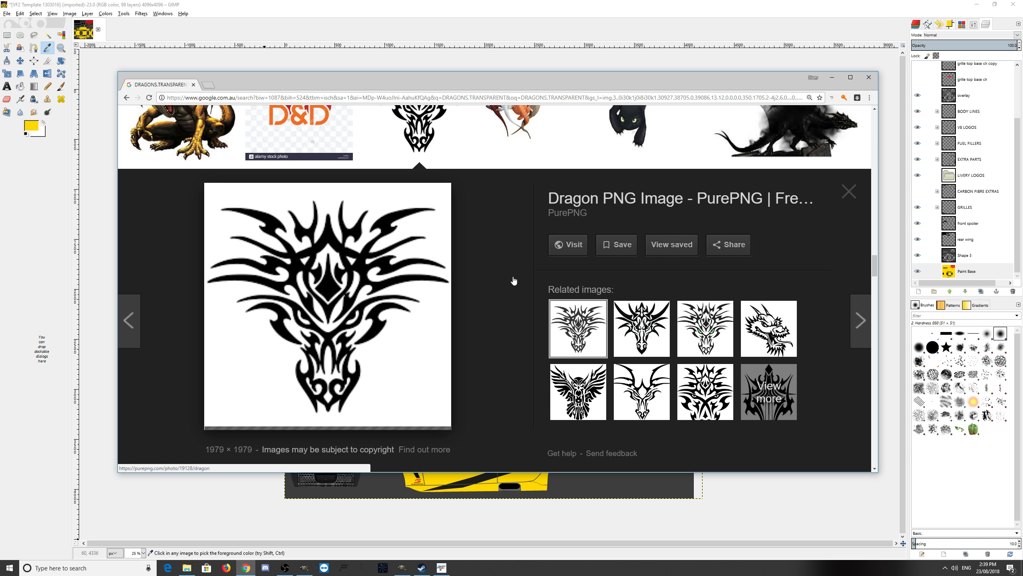
Save the black tribal dragon head from PurePNG to the Desktop as a PNG image under its suggested file name.
{"action": "right_click", "coordinate": [399, 331]}
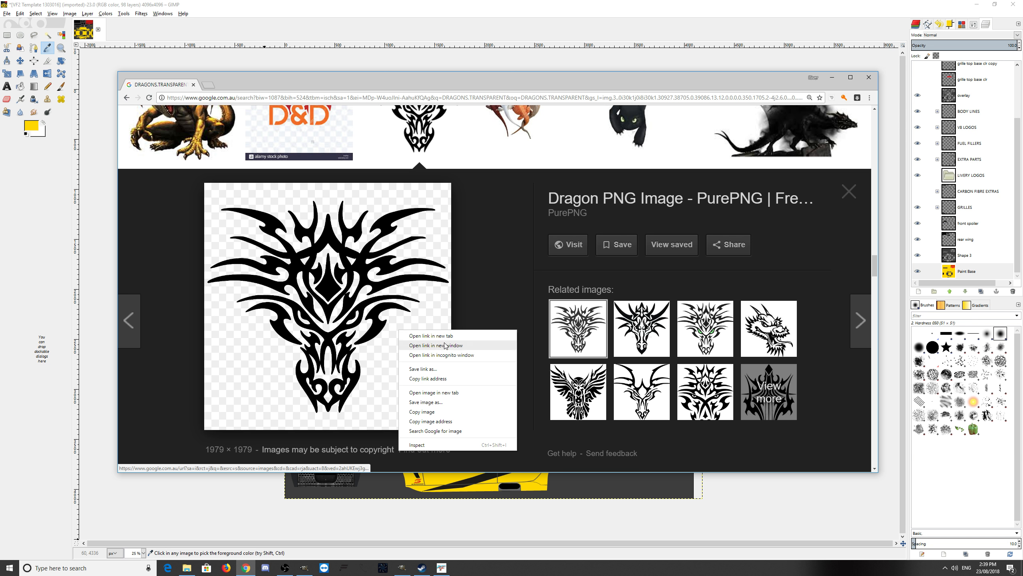
{"action": "left_click", "coordinate": [435, 401]}
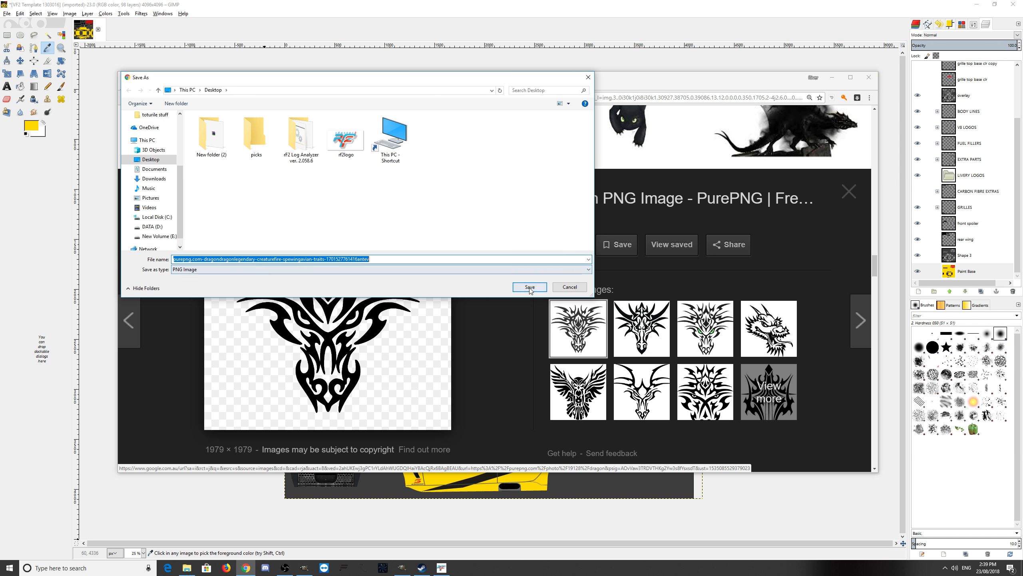
{"action": "left_click", "coordinate": [524, 286]}
Check the related dragon images and save the green-eyed tribal dragon head to the Desktop.
{"action": "left_click", "coordinate": [769, 328]}
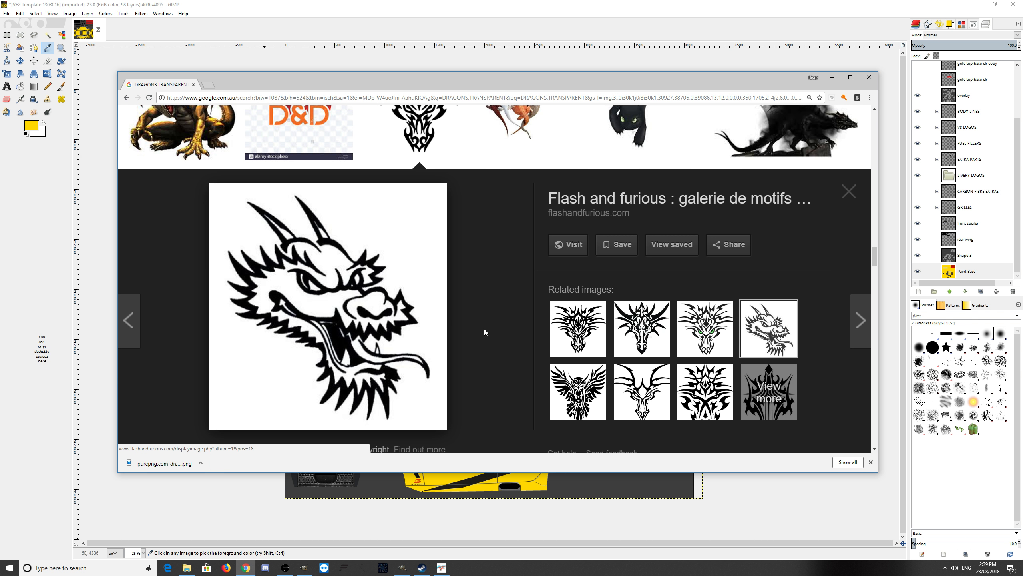
{"action": "left_click", "coordinate": [705, 328]}
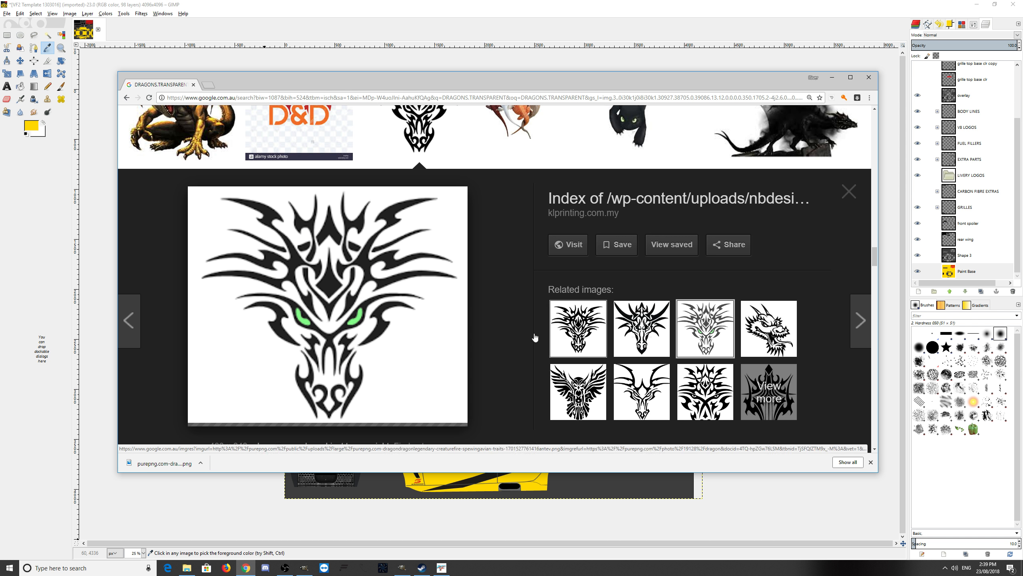
{"action": "right_click", "coordinate": [402, 312]}
{"action": "left_click", "coordinate": [431, 384]}
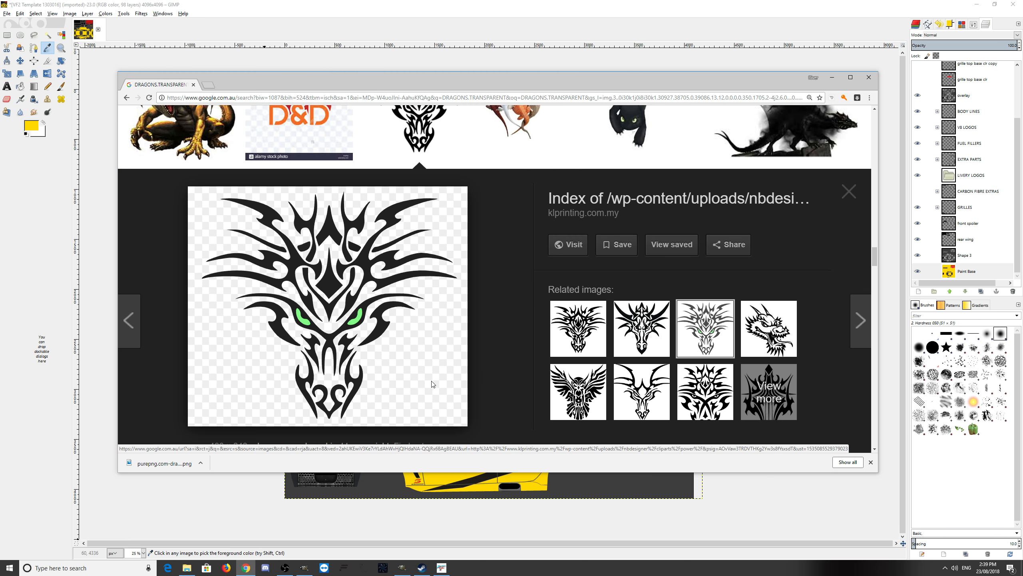
{"action": "left_click", "coordinate": [529, 289]}
Look further down the transparent dragon results for other artwork suited to the car skin.
{"action": "scroll", "coordinate": [436, 278], "scroll_direction": "down", "scroll_amount": 15}
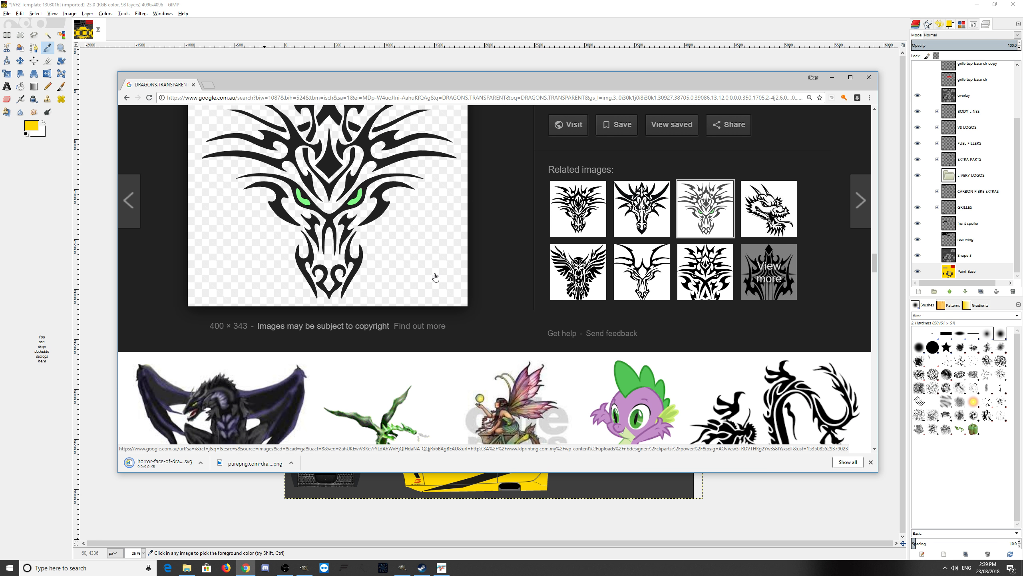
{"action": "scroll", "coordinate": [432, 270], "scroll_direction": "down", "scroll_amount": 15}
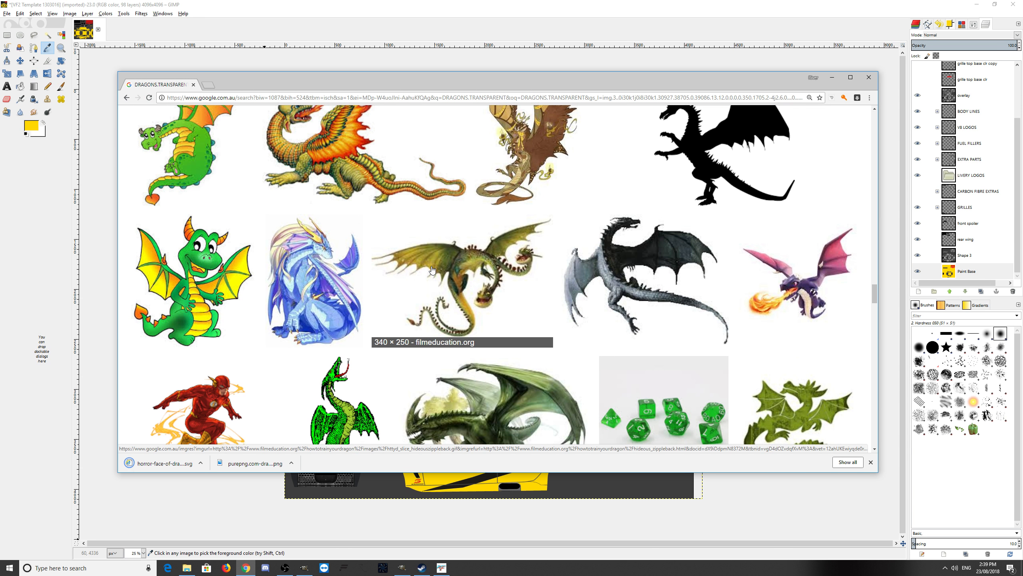
{"action": "scroll", "coordinate": [430, 270], "scroll_direction": "down", "scroll_amount": 15}
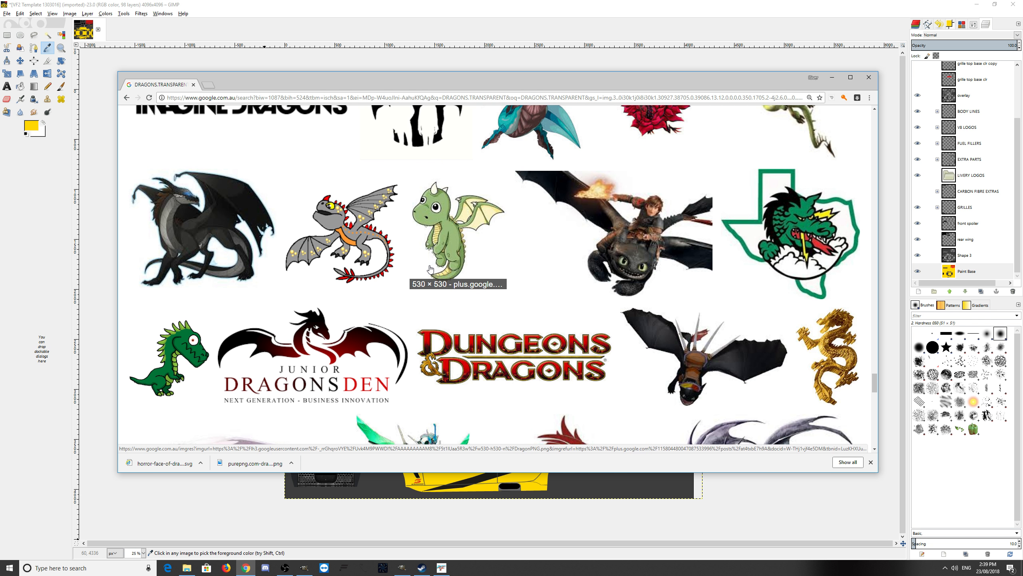
{"action": "scroll", "coordinate": [430, 269], "scroll_direction": "up", "scroll_amount": 3}
{"action": "scroll", "coordinate": [430, 269], "scroll_direction": "down", "scroll_amount": 12}
{"action": "scroll", "coordinate": [430, 269], "scroll_direction": "down", "scroll_amount": 18}
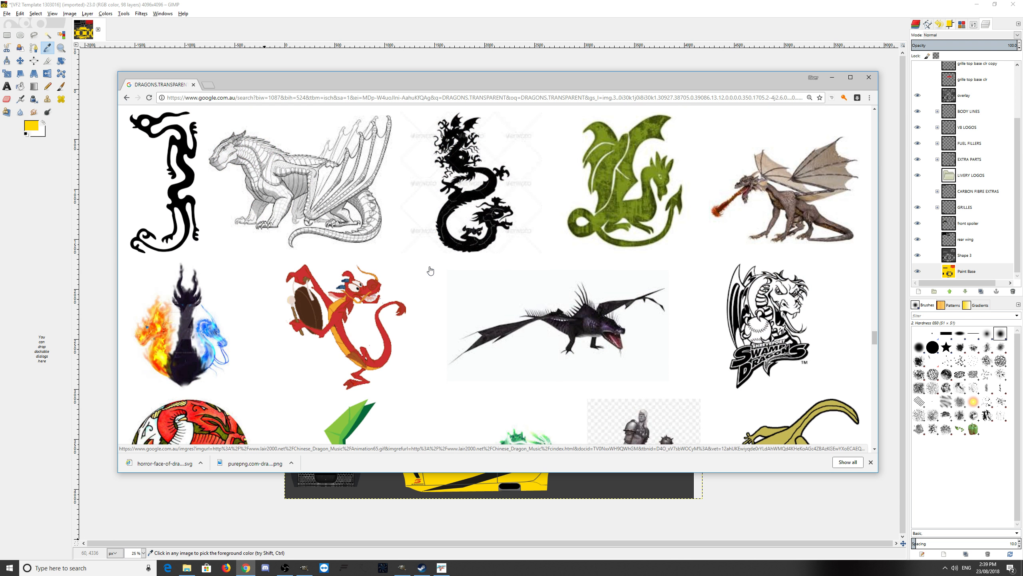
{"action": "scroll", "coordinate": [430, 269], "scroll_direction": "down", "scroll_amount": 4}
{"action": "scroll", "coordinate": [430, 269], "scroll_direction": "down", "scroll_amount": 5}
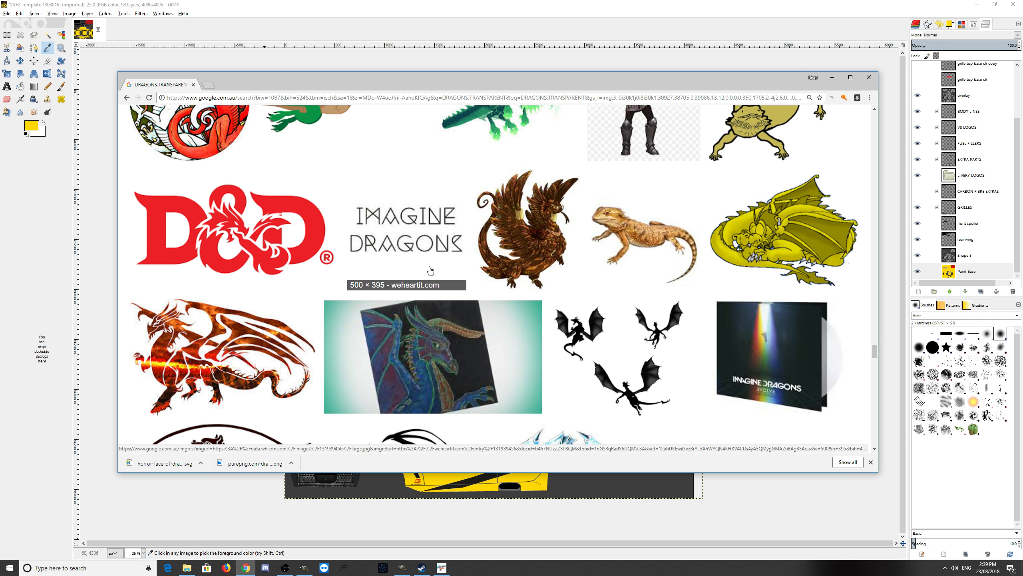
{"action": "scroll", "coordinate": [430, 270], "scroll_direction": "down", "scroll_amount": 8}
{"action": "scroll", "coordinate": [430, 269], "scroll_direction": "up", "scroll_amount": 4}
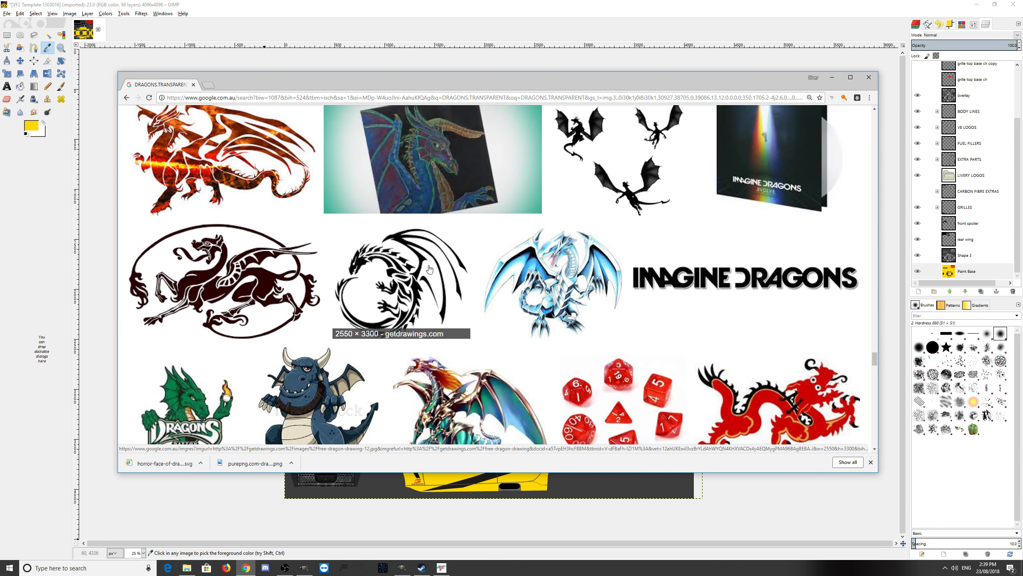
{"action": "scroll", "coordinate": [429, 270], "scroll_direction": "down", "scroll_amount": 11}
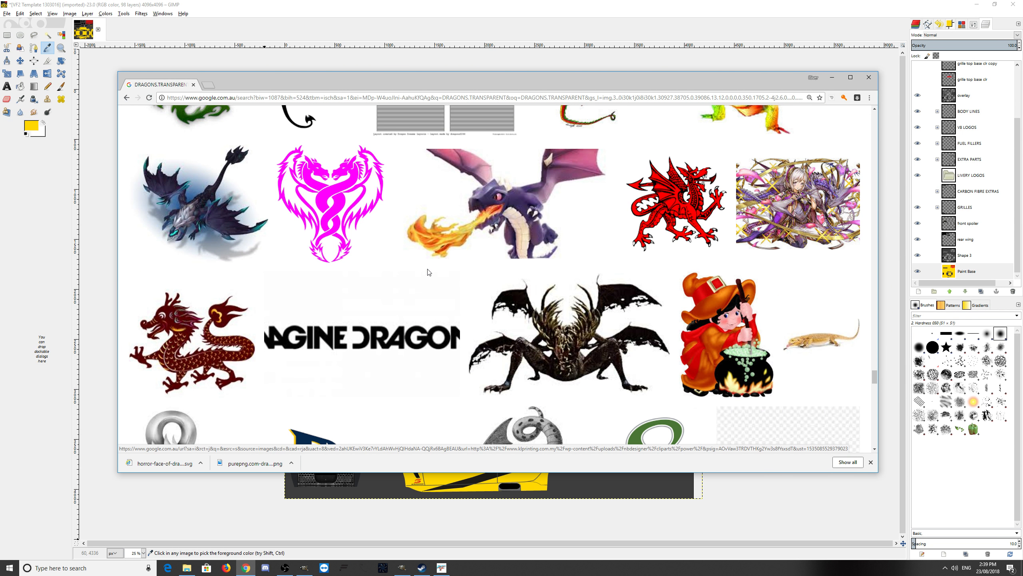
Maximize the browser window and preview the yellow and black Chinese dragon and its related multicoloured iStock dragon.
{"action": "left_click", "coordinate": [850, 78]}
{"action": "scroll", "coordinate": [596, 215], "scroll_direction": "up", "scroll_amount": 4}
{"action": "scroll", "coordinate": [531, 244], "scroll_direction": "down", "scroll_amount": 10}
{"action": "scroll", "coordinate": [531, 243], "scroll_direction": "down", "scroll_amount": 4}
{"action": "scroll", "coordinate": [524, 248], "scroll_direction": "up", "scroll_amount": 3}
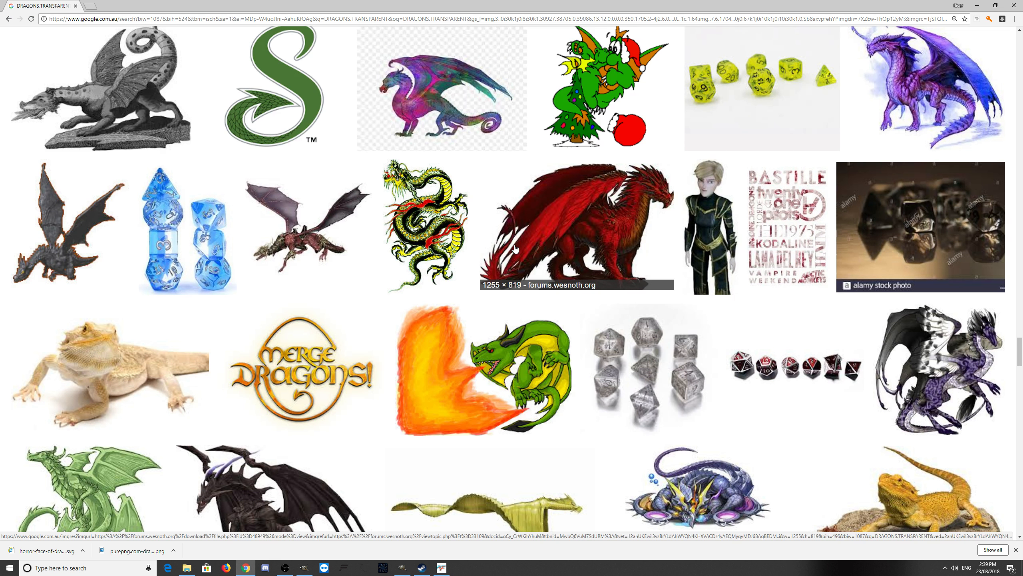
{"action": "left_click", "coordinate": [467, 237]}
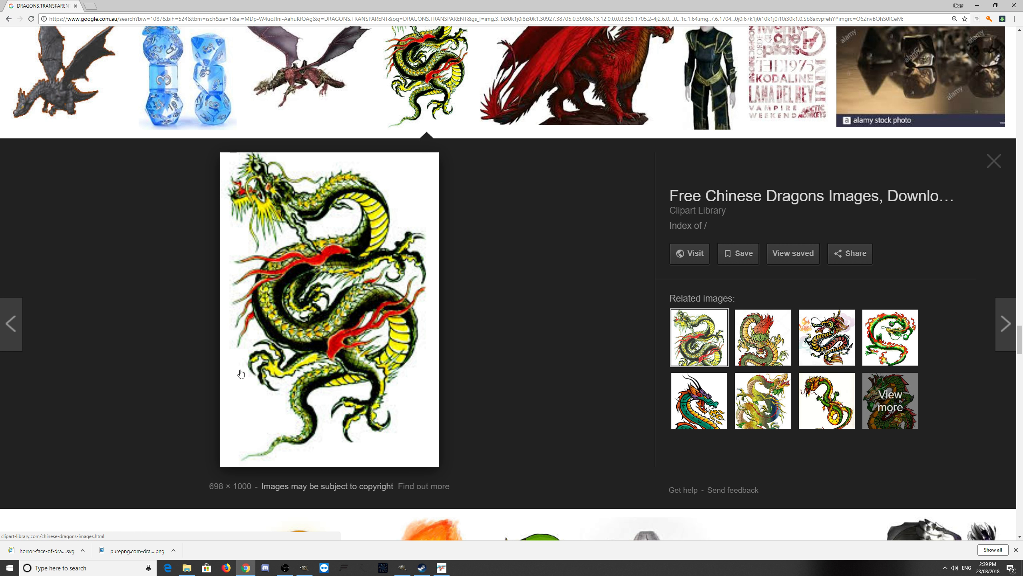
{"action": "left_click", "coordinate": [837, 347]}
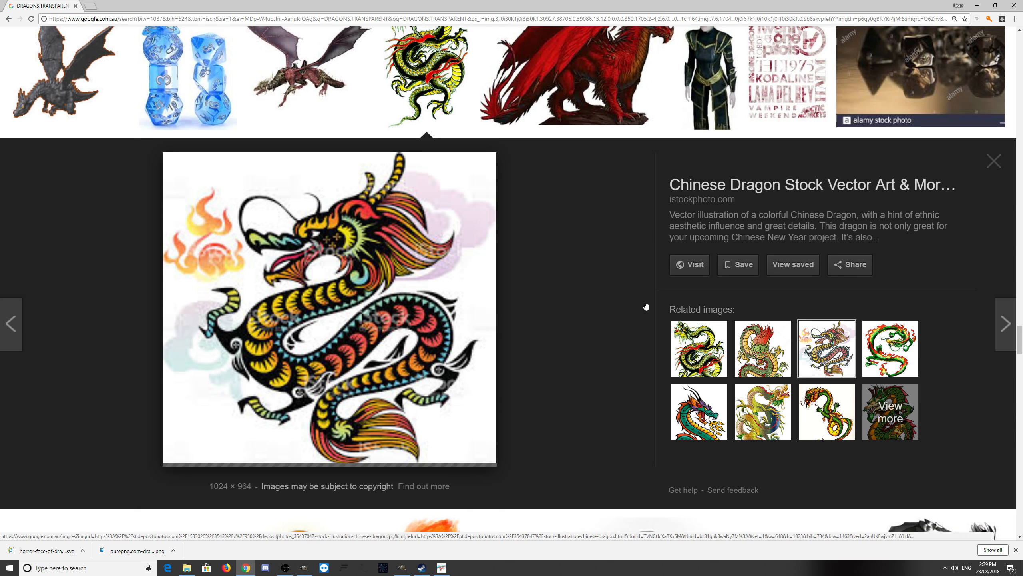
Look back through the dragon results up to the start of the page.
{"action": "scroll", "coordinate": [566, 356], "scroll_direction": "up", "scroll_amount": 20}
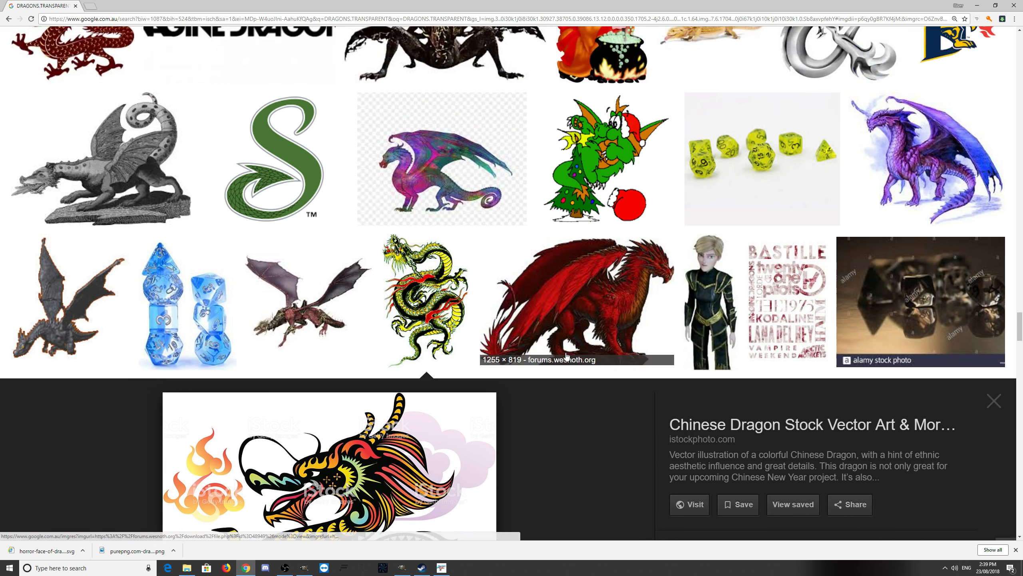
{"action": "scroll", "coordinate": [566, 357], "scroll_direction": "up", "scroll_amount": 15}
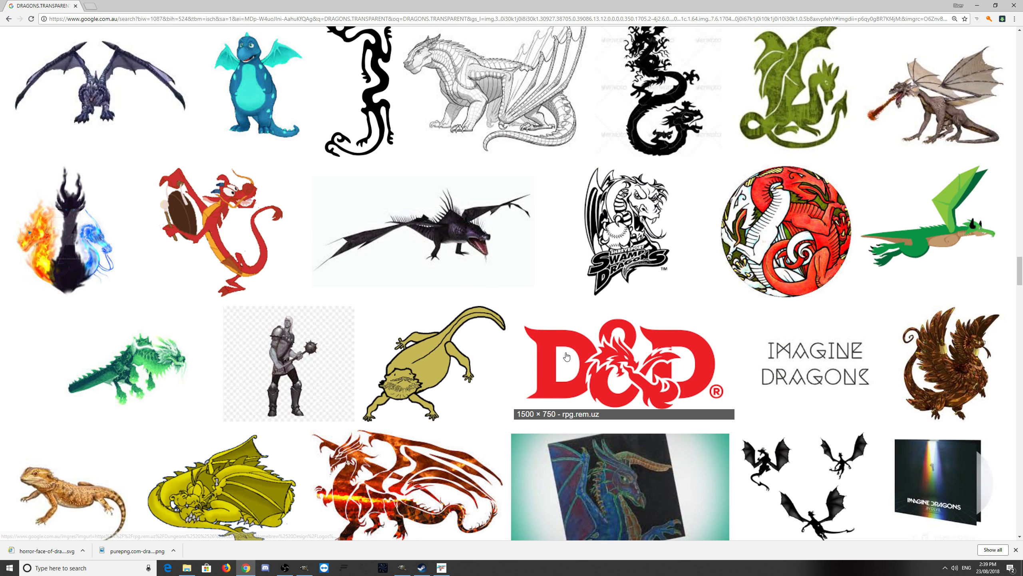
{"action": "scroll", "coordinate": [566, 357], "scroll_direction": "up", "scroll_amount": 15}
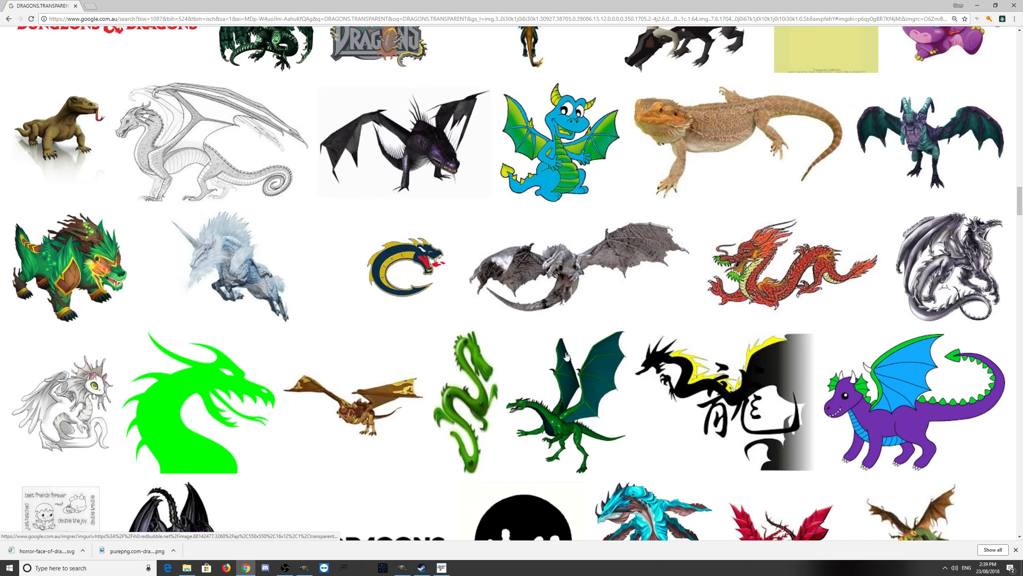
{"action": "scroll", "coordinate": [567, 356], "scroll_direction": "up", "scroll_amount": 15}
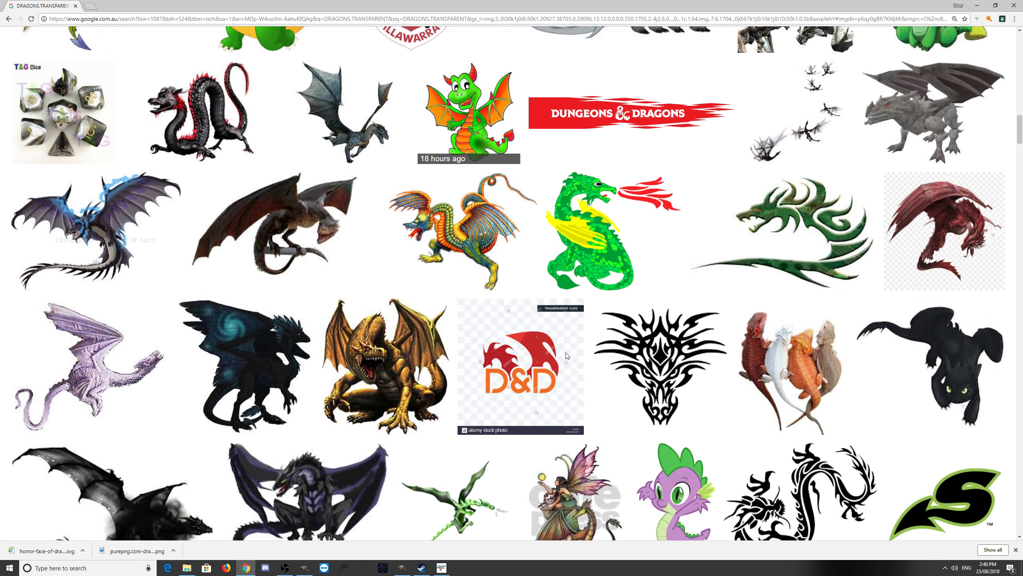
{"action": "scroll", "coordinate": [566, 356], "scroll_direction": "up", "scroll_amount": 15}
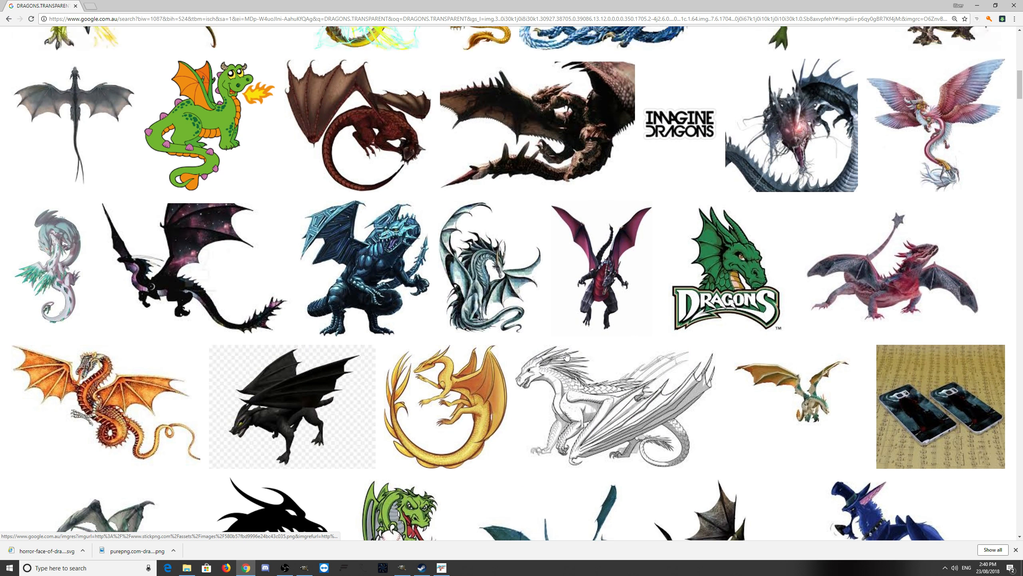
{"action": "scroll", "coordinate": [566, 357], "scroll_direction": "up", "scroll_amount": 8}
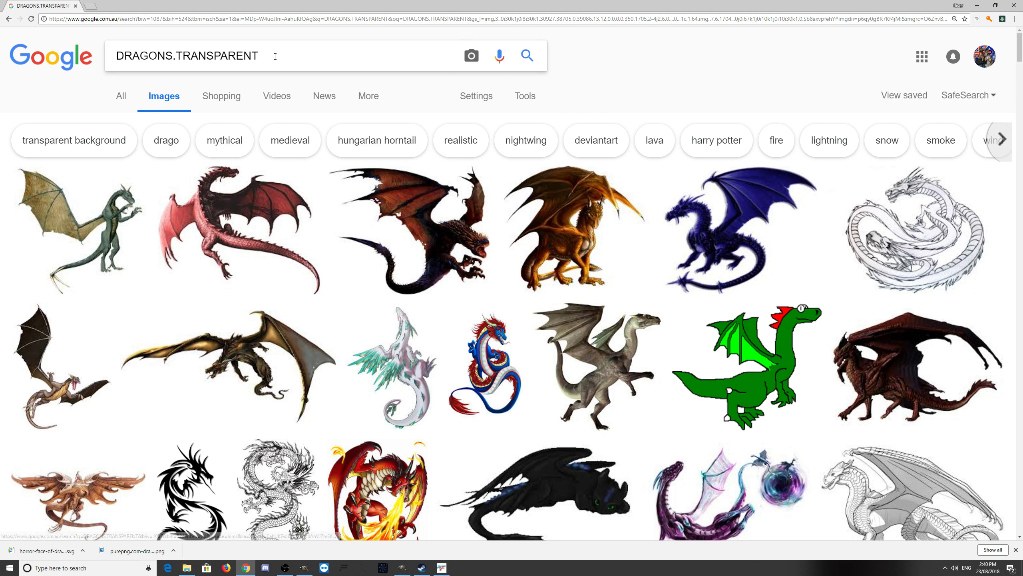
Minimize the browser, switch to File Explorer and show the Desktop folder, checking its picks subfolder on the way.
{"action": "left_click", "coordinate": [975, 6]}
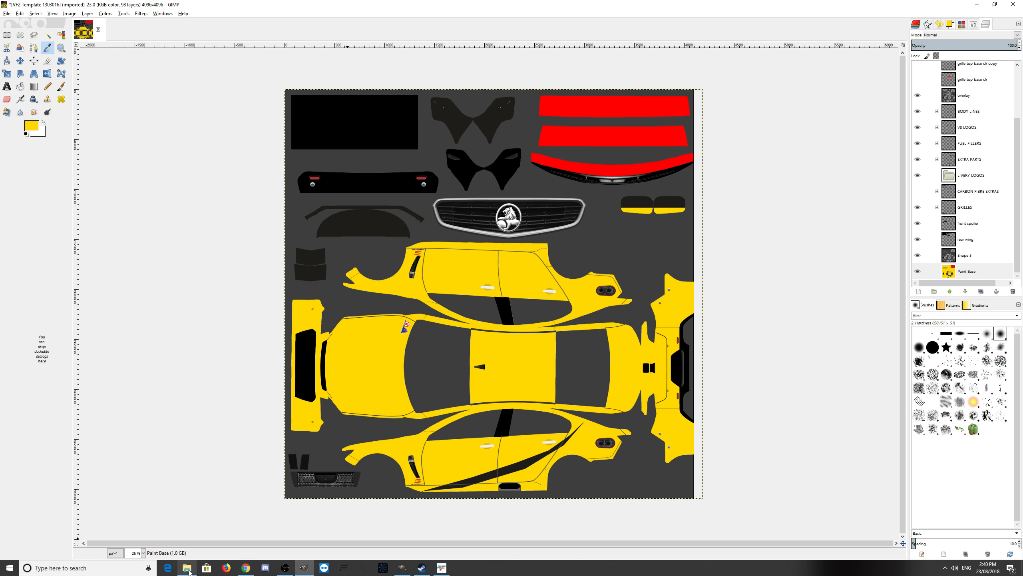
{"action": "left_click", "coordinate": [188, 567]}
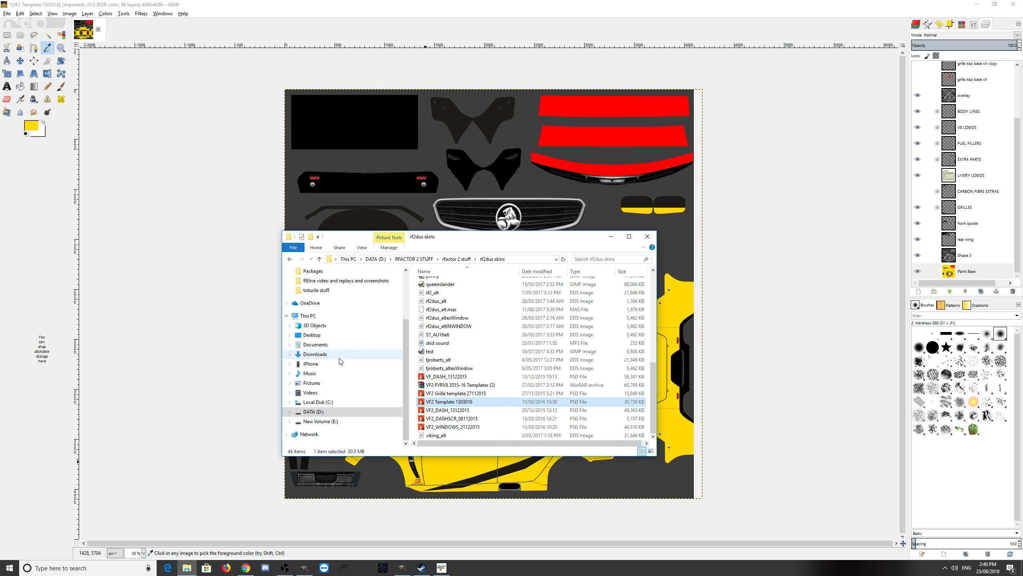
{"action": "scroll", "coordinate": [335, 347], "scroll_direction": "up", "scroll_amount": 1}
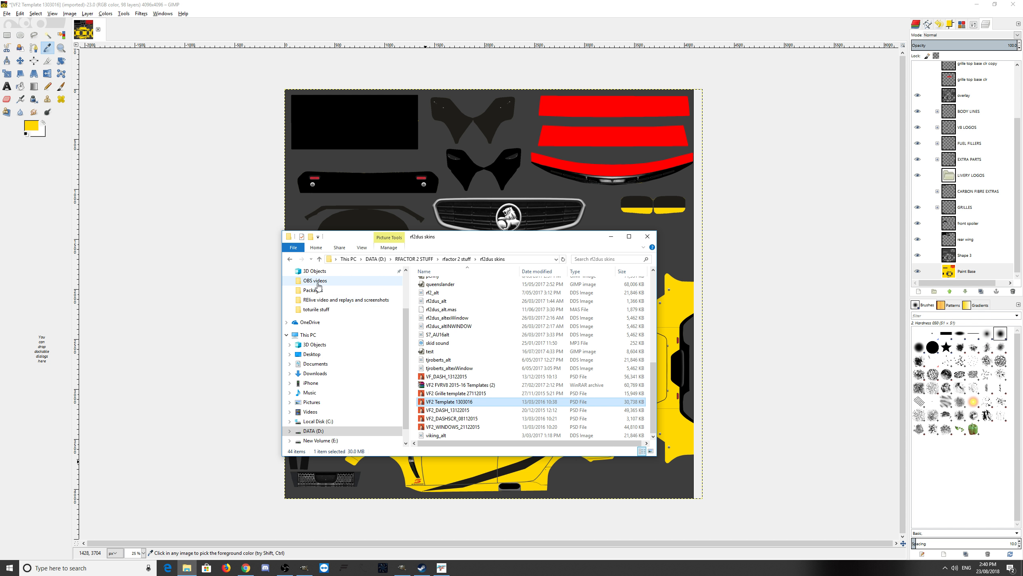
{"action": "scroll", "coordinate": [322, 290], "scroll_direction": "up", "scroll_amount": 3}
{"action": "left_click", "coordinate": [323, 287]}
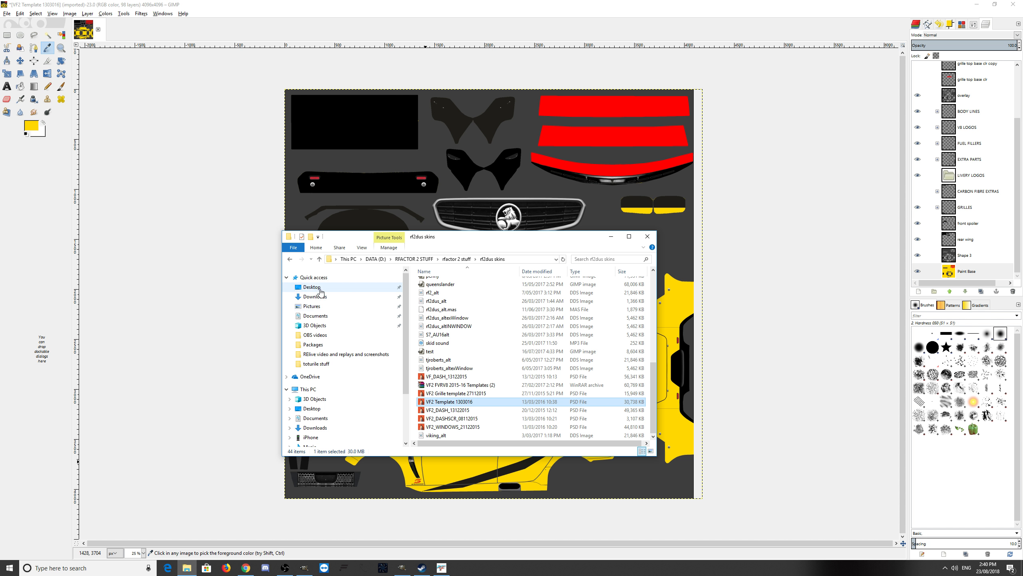
{"action": "double_click", "coordinate": [491, 299]}
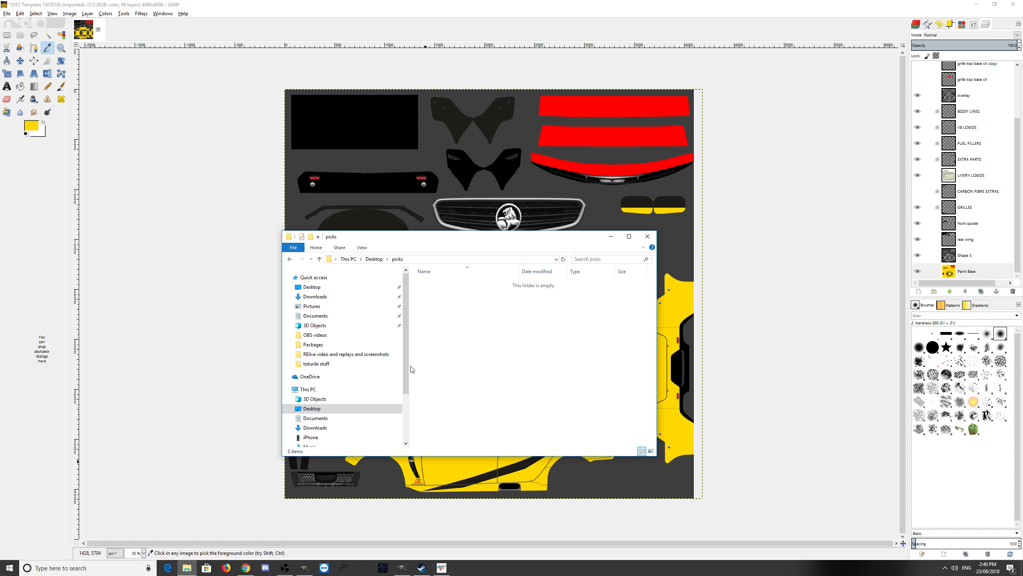
{"action": "left_click", "coordinate": [290, 259]}
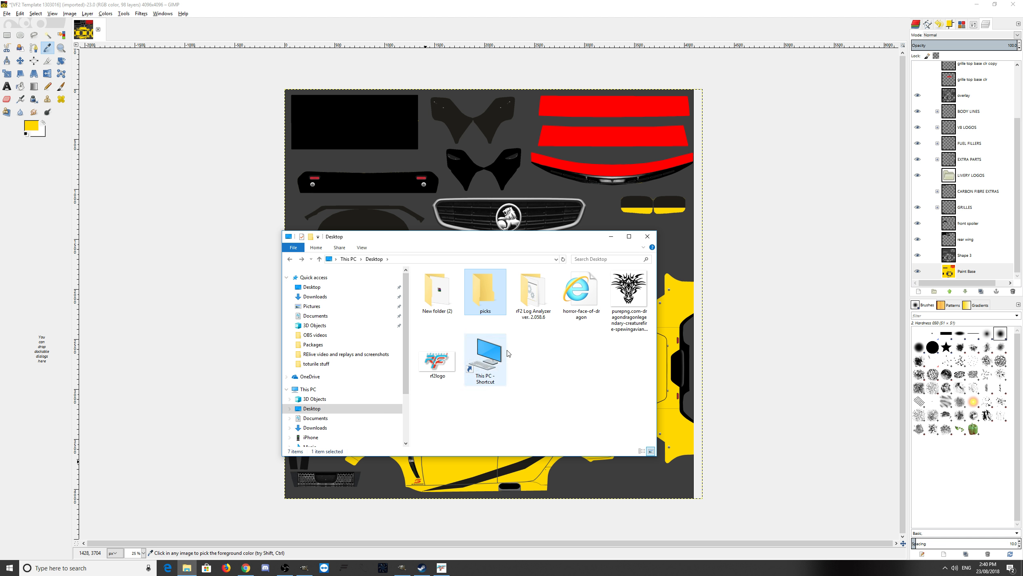
Bring the PurePNG dragon image from the Desktop into the GIMP template as a new layer above Paint Base.
{"action": "left_click", "coordinate": [611, 288]}
{"action": "left_click_drag", "start_coordinate": [569, 243], "coordinate": [266, 265]}
{"action": "left_click_drag", "start_coordinate": [342, 318], "coordinate": [521, 366]}
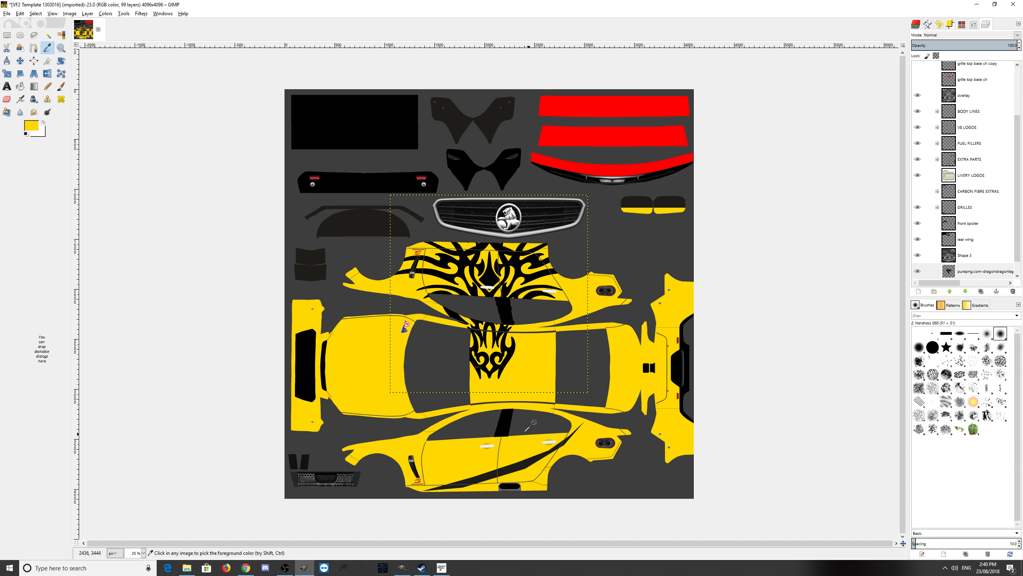
Scale the dragon layer down proportionally and place it on the car's roof.
{"action": "scroll", "coordinate": [967, 262], "scroll_direction": "down", "scroll_amount": 1}
{"action": "mouse_move", "coordinate": [207, 7]}
{"action": "left_mouse_down"}
{"action": "mouse_move", "coordinate": [245, 13]}
{"action": "mouse_move", "coordinate": [202, 14]}
{"action": "mouse_move", "coordinate": [222, 16]}
{"action": "left_mouse_up"}
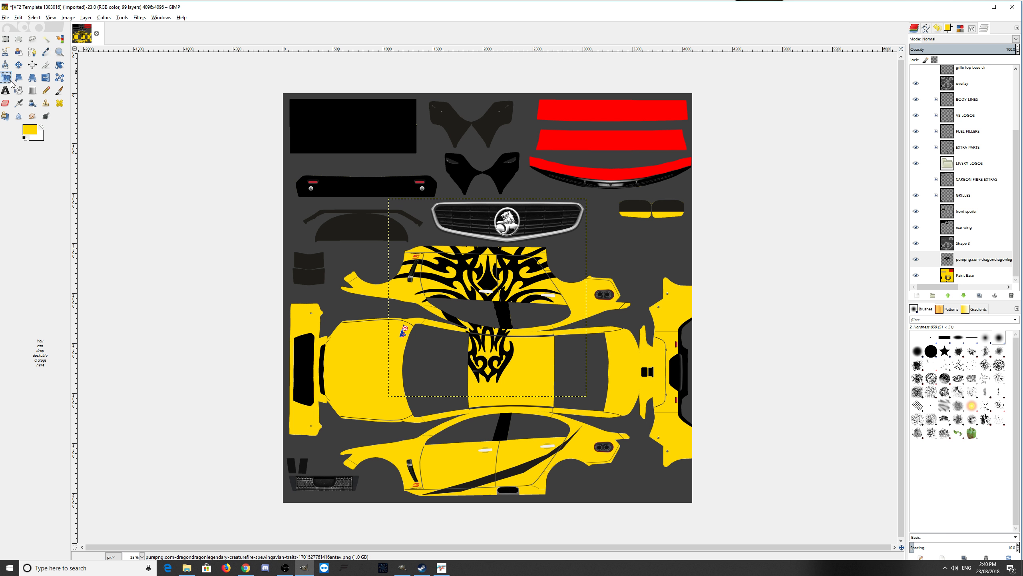
{"action": "left_click", "coordinate": [490, 292]}
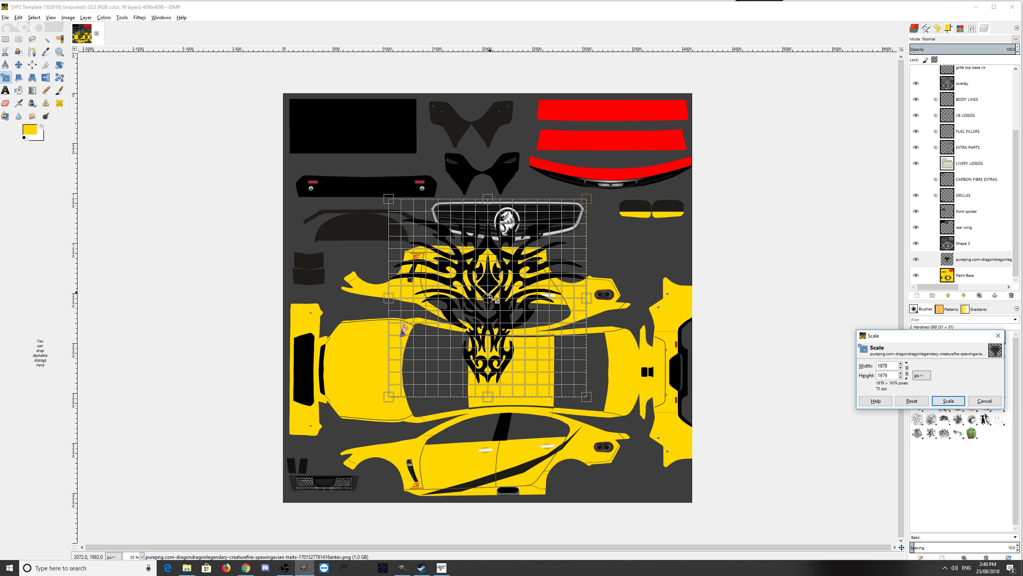
{"action": "left_click_drag", "start_coordinate": [573, 393], "coordinate": [490, 297]}
{"action": "left_click_drag", "start_coordinate": [441, 249], "coordinate": [521, 376]}
{"action": "left_click_drag", "start_coordinate": [573, 427], "coordinate": [534, 381]}
{"action": "left_click_drag", "start_coordinate": [510, 354], "coordinate": [521, 366]}
{"action": "left_click", "coordinate": [940, 399]}
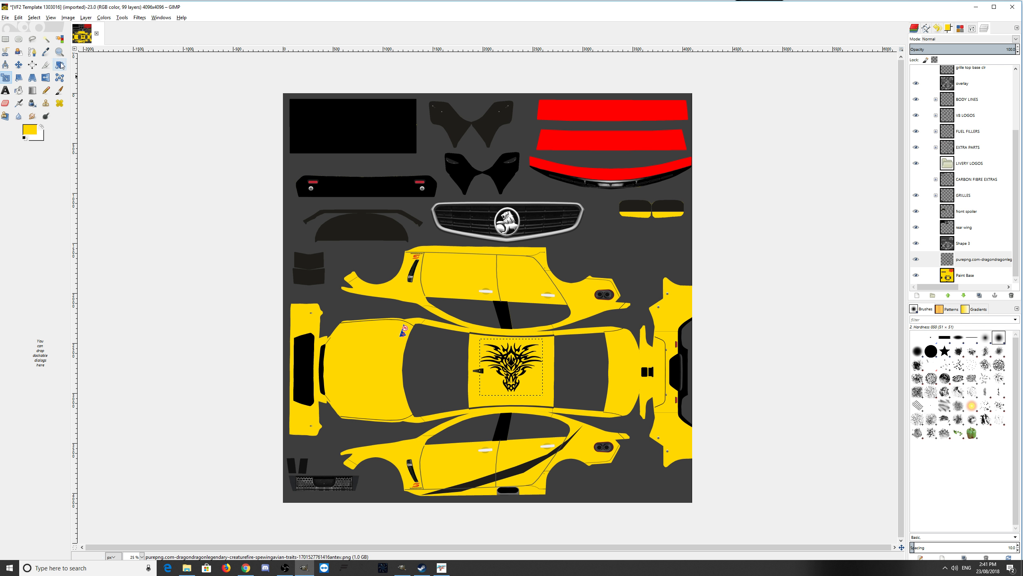
Rotate the dragon layer clockwise so the head sits diagonally on the roof with its snout toward the lower left.
{"action": "left_click", "coordinate": [59, 65]}
{"action": "left_click", "coordinate": [511, 367]}
{"action": "left_click", "coordinate": [948, 400]}
Scale the rotated dragon layer to 852 × 839 pixels, centred on the roof panel.
{"action": "left_click", "coordinate": [5, 78]}
{"action": "left_click", "coordinate": [512, 367]}
{"action": "left_click_drag", "start_coordinate": [536, 351], "coordinate": [516, 374]}
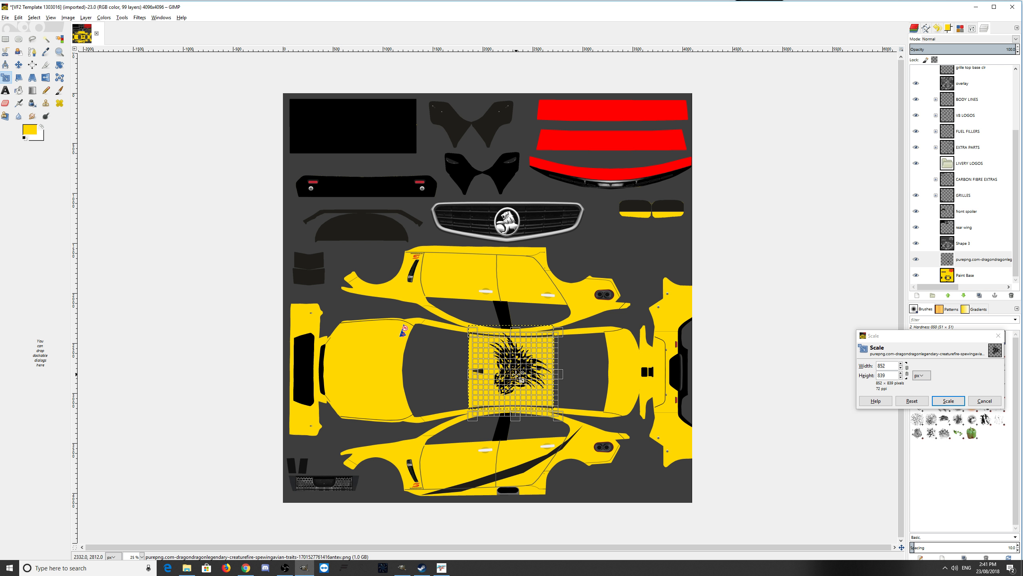
{"action": "left_click", "coordinate": [949, 400]}
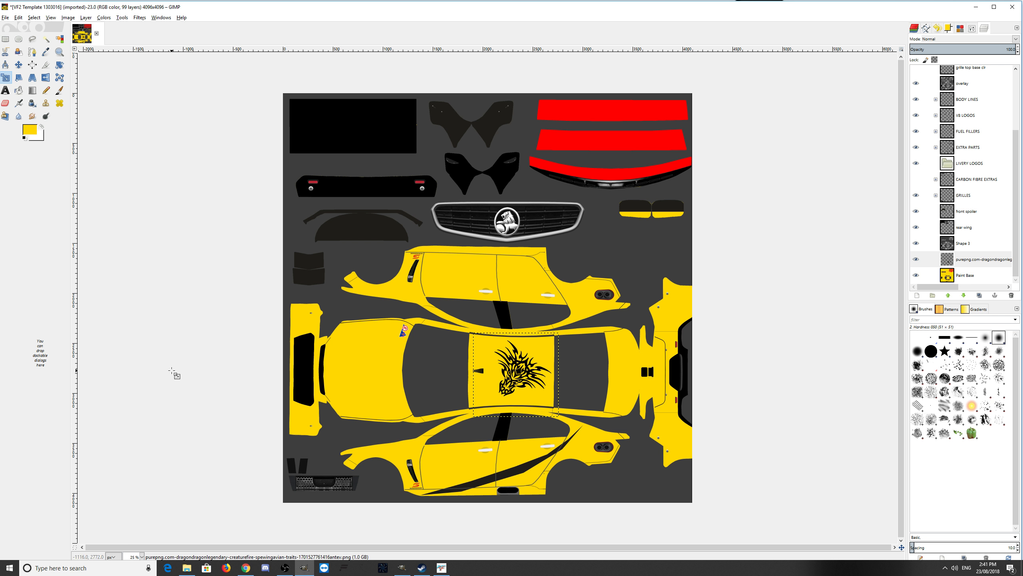
Switch to the browser and search Google Images for "DRAGONS.TRANSPARENT CIRCLE".
{"action": "left_click", "coordinate": [245, 569]}
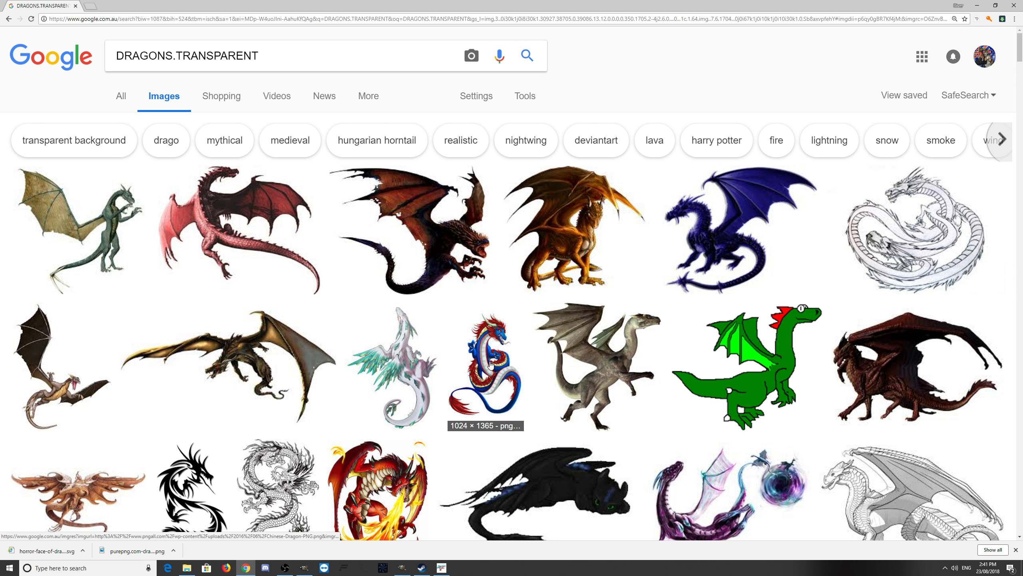
{"action": "left_click", "coordinate": [280, 57]}
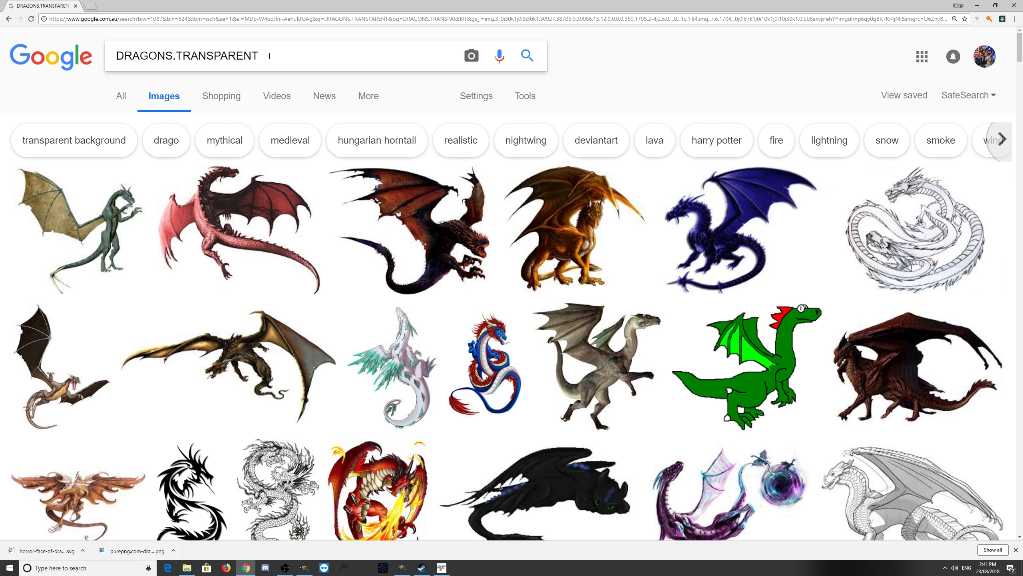
{"action": "type", "text": "CIRCLE"}
{"action": "key", "text": "Return"}
Open the Dragon Ying Yang result from Pixabay and save its 720 × 720 image to the Desktop.
{"action": "left_click", "coordinate": [548, 317]}
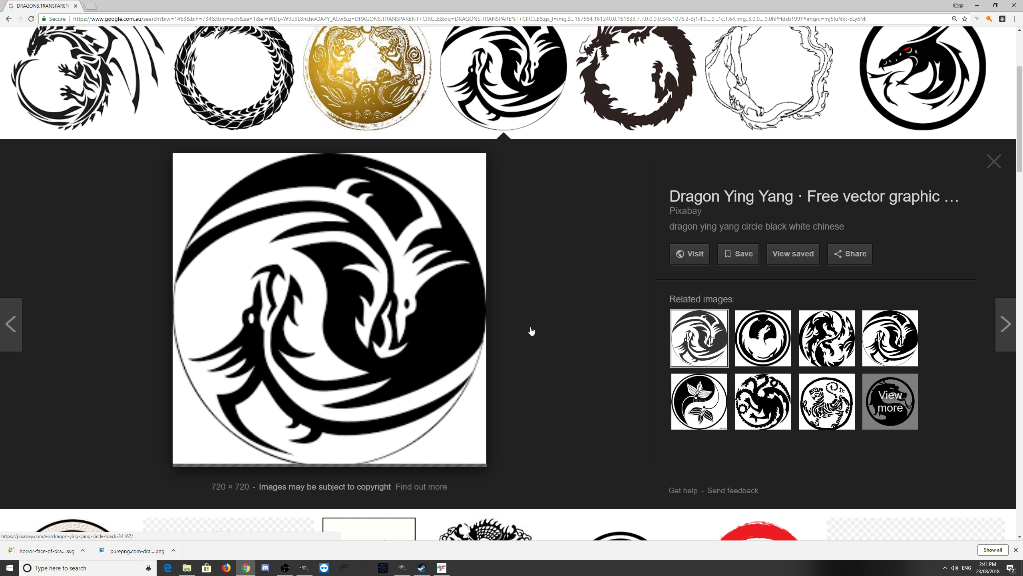
{"action": "right_click", "coordinate": [440, 296]}
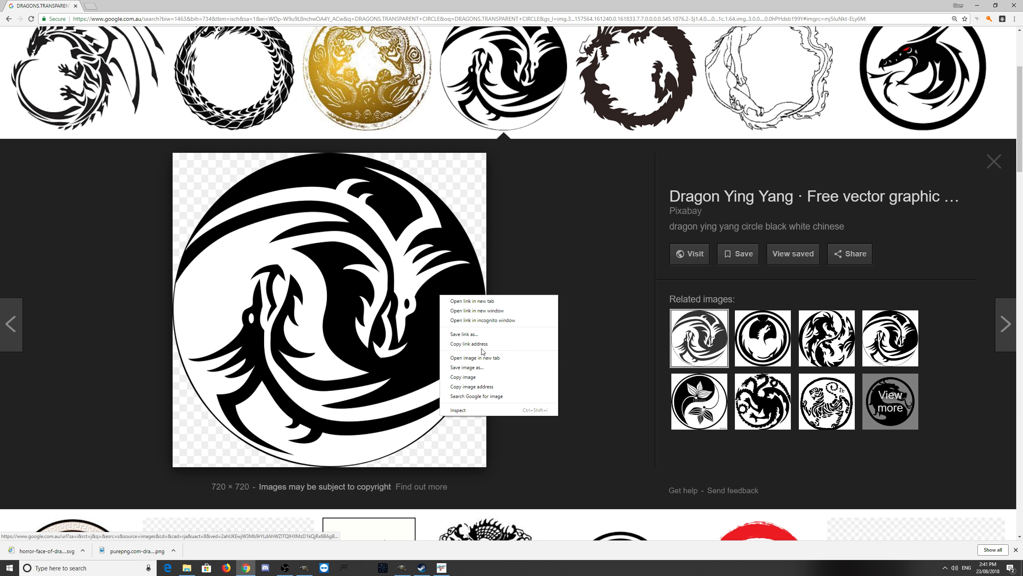
{"action": "left_click", "coordinate": [479, 368]}
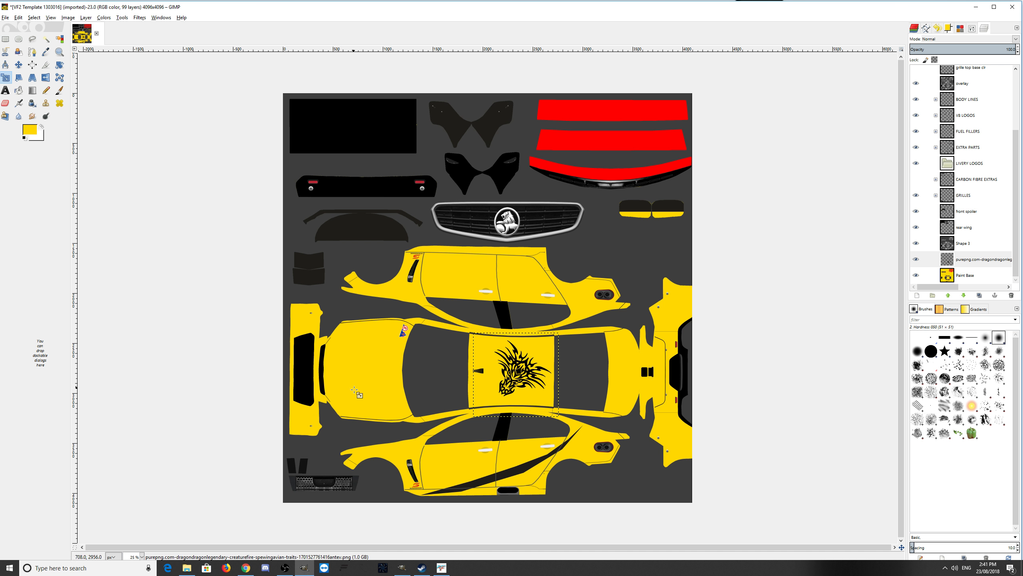
Bring dragon-34167_960_720.png from the Desktop into the GIMP template as a new layer and move it onto the car's bonnet.
{"action": "left_click", "coordinate": [187, 567]}
{"action": "left_click_drag", "start_coordinate": [229, 375], "coordinate": [380, 383]}
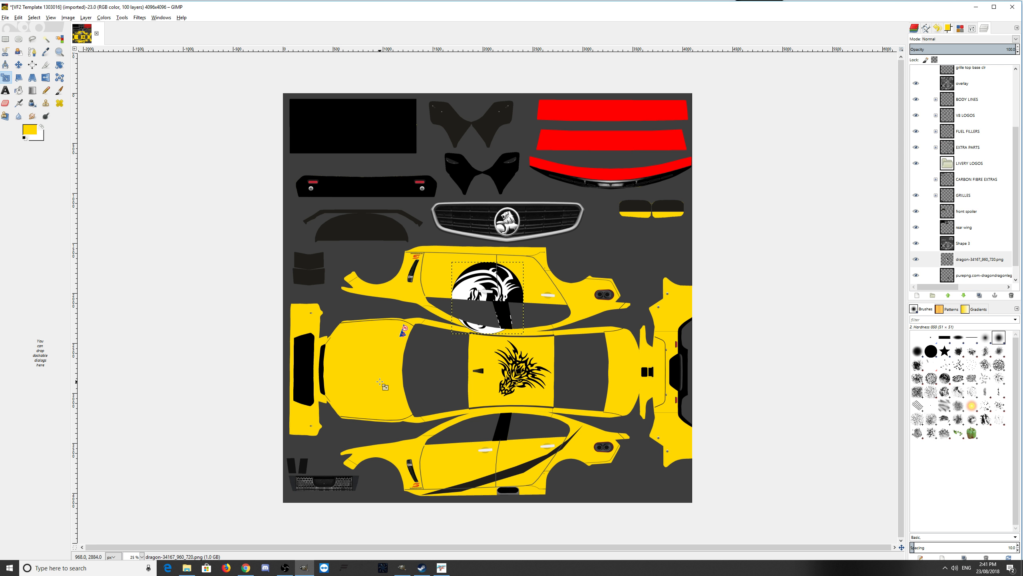
{"action": "left_click", "coordinate": [493, 299]}
{"action": "left_click_drag", "start_coordinate": [493, 299], "coordinate": [374, 377]}
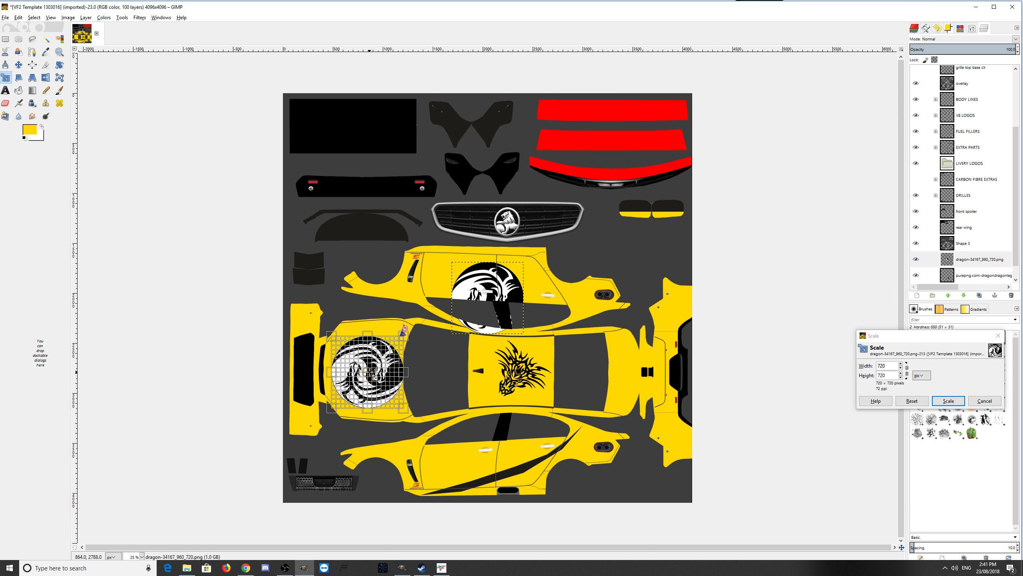
{"action": "left_click", "coordinate": [956, 402]}
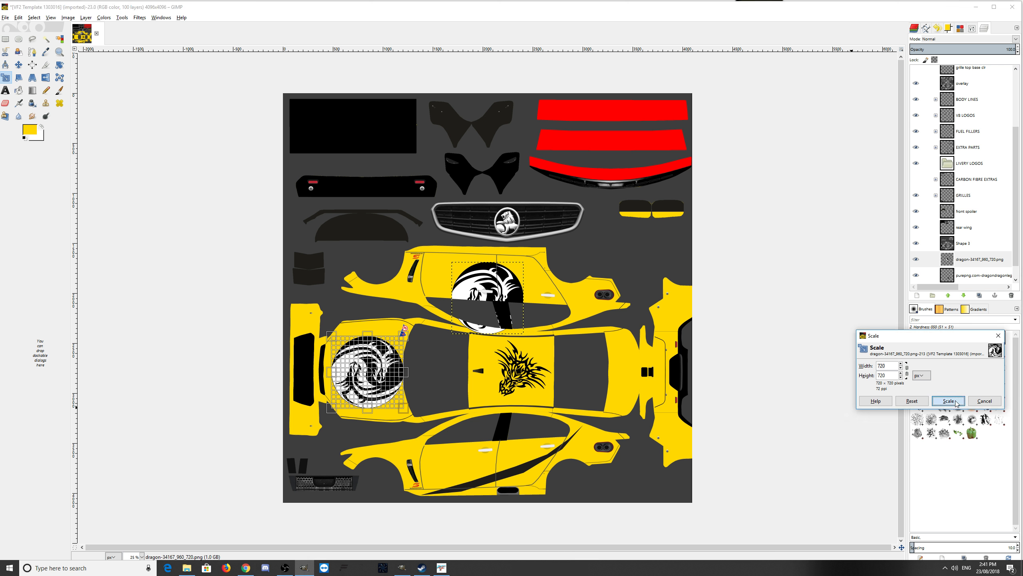
Scale the circular dragon layer on the bonnet to 648 × 720 pixels.
{"action": "left_click", "coordinate": [399, 367]}
{"action": "left_click_drag", "start_coordinate": [403, 335], "coordinate": [397, 335]}
{"action": "left_click", "coordinate": [947, 400]}
Try to bucket-fill the black and white areas of the bonnet's circular dragon with the yellow foreground colour.
{"action": "key", "text": "shift+b"}
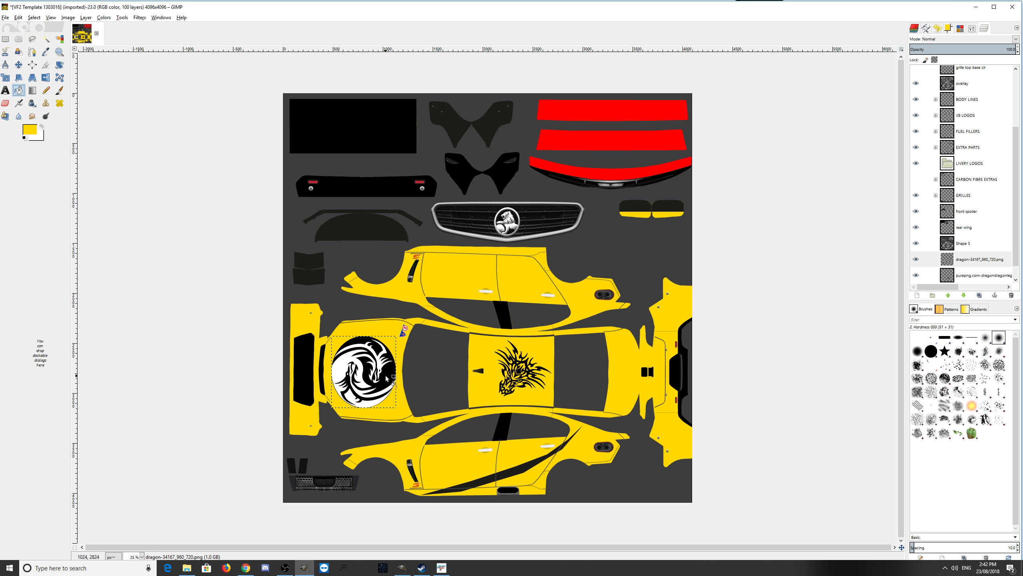
{"action": "left_click", "coordinate": [386, 377]}
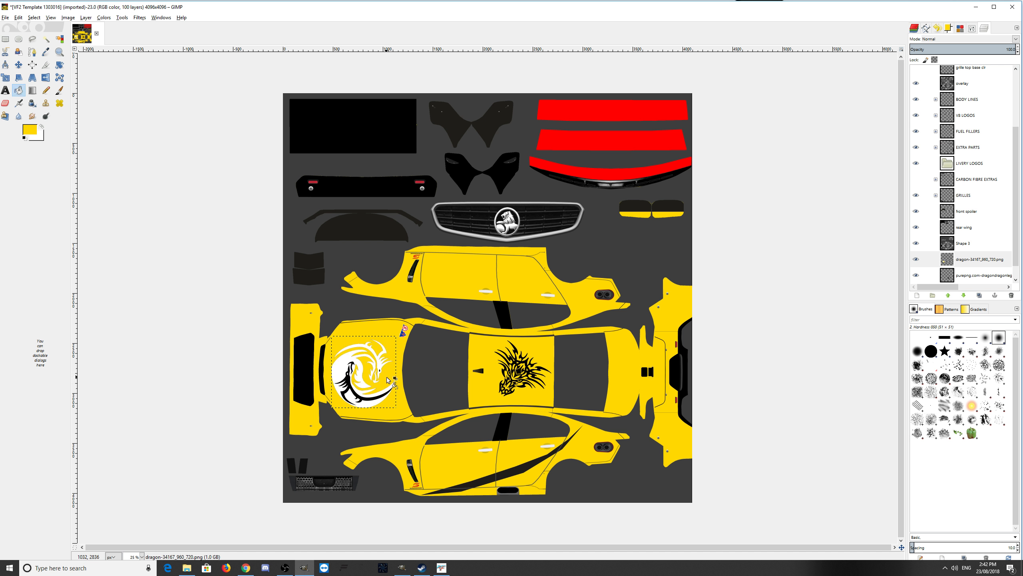
{"action": "left_click", "coordinate": [382, 396]}
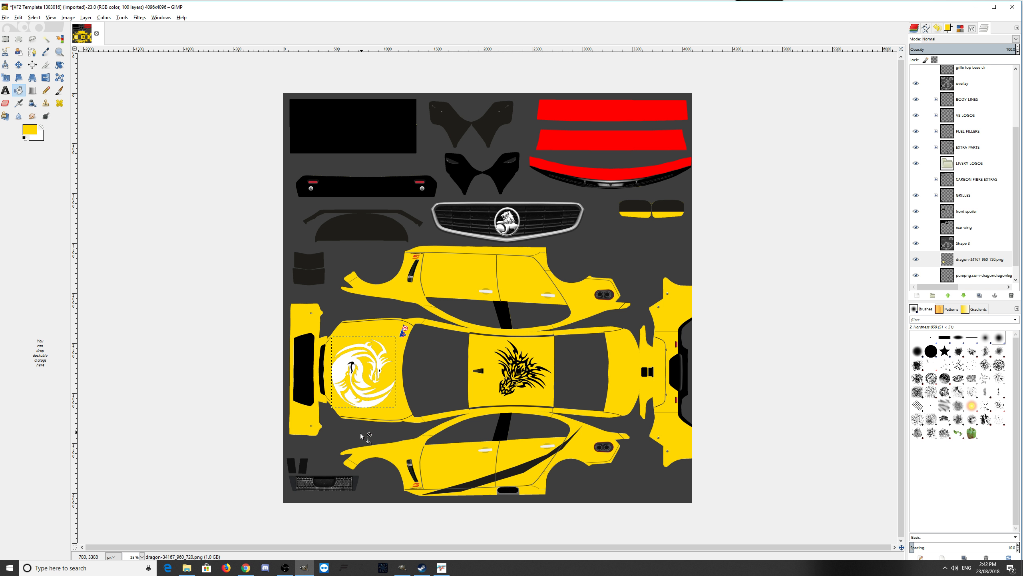
{"action": "left_click", "coordinate": [353, 374]}
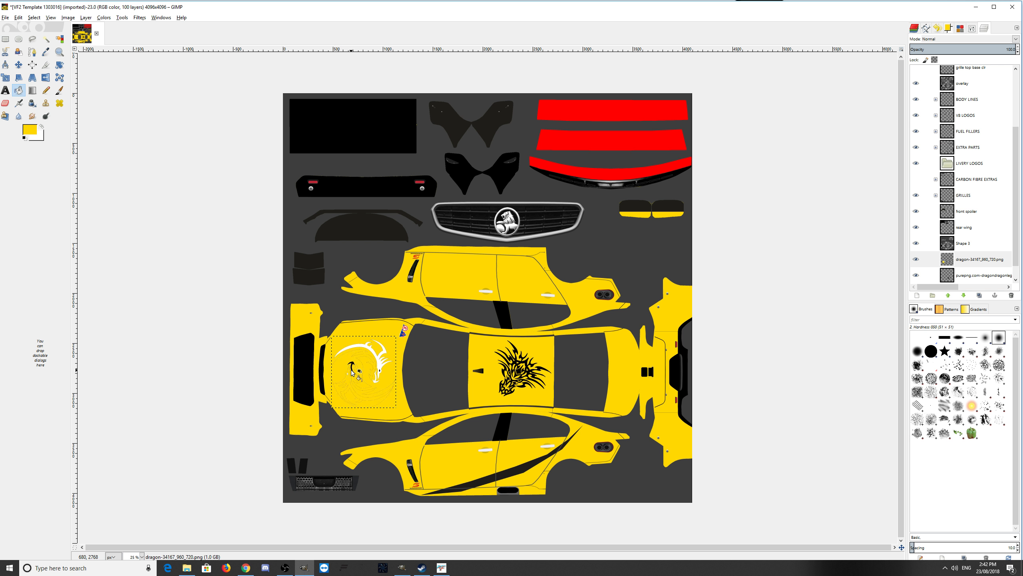
{"action": "left_click", "coordinate": [377, 376]}
Undo all the yellow bucket fills on the bonnet's circular dragon layer.
{"action": "right_click", "coordinate": [363, 375]}
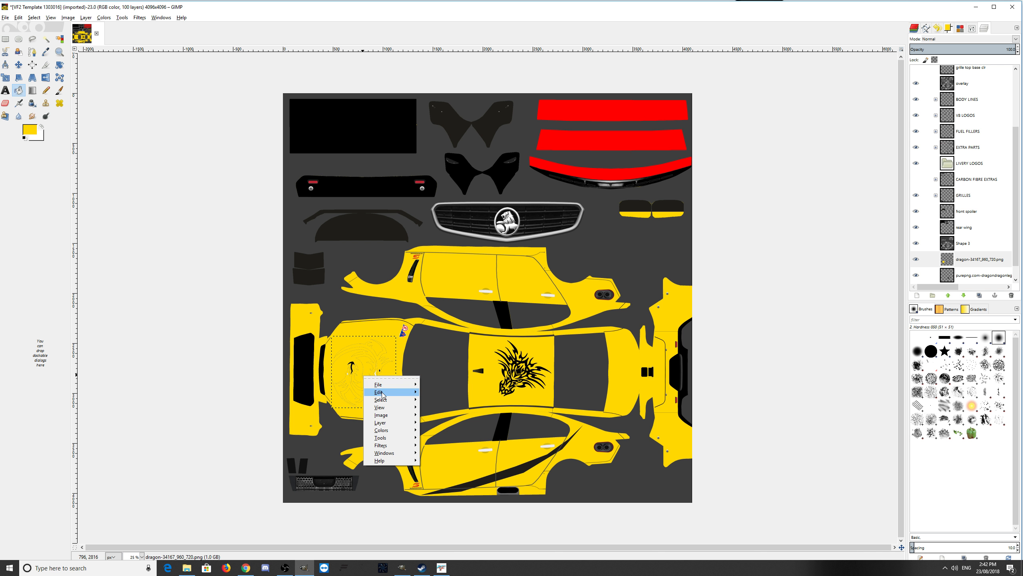
{"action": "mouse_move", "coordinate": [383, 393]}
{"action": "left_click", "coordinate": [451, 383]}
{"action": "right_click", "coordinate": [389, 376]}
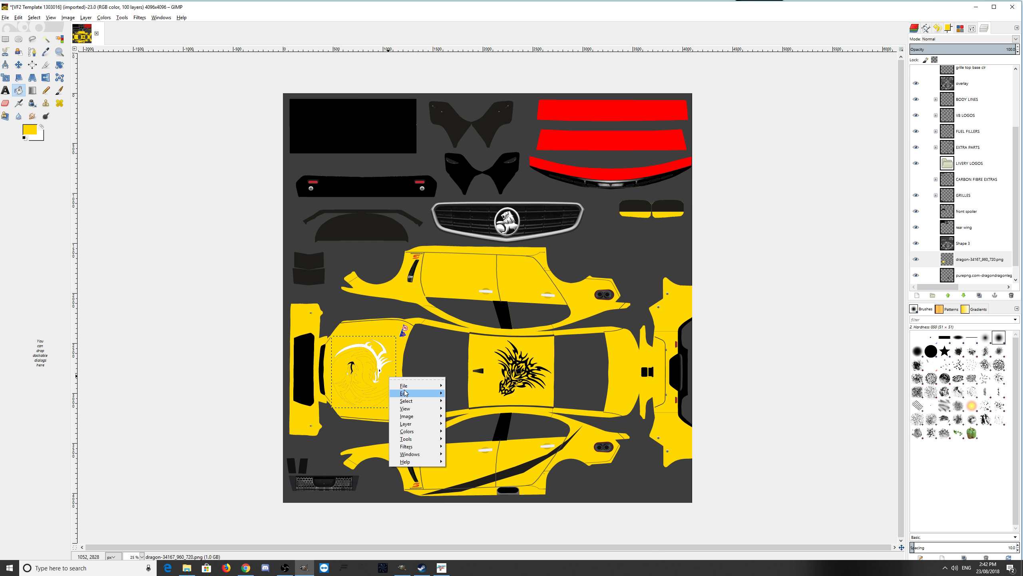
{"action": "mouse_move", "coordinate": [431, 398]}
{"action": "left_click", "coordinate": [465, 383]}
{"action": "right_click", "coordinate": [382, 377]}
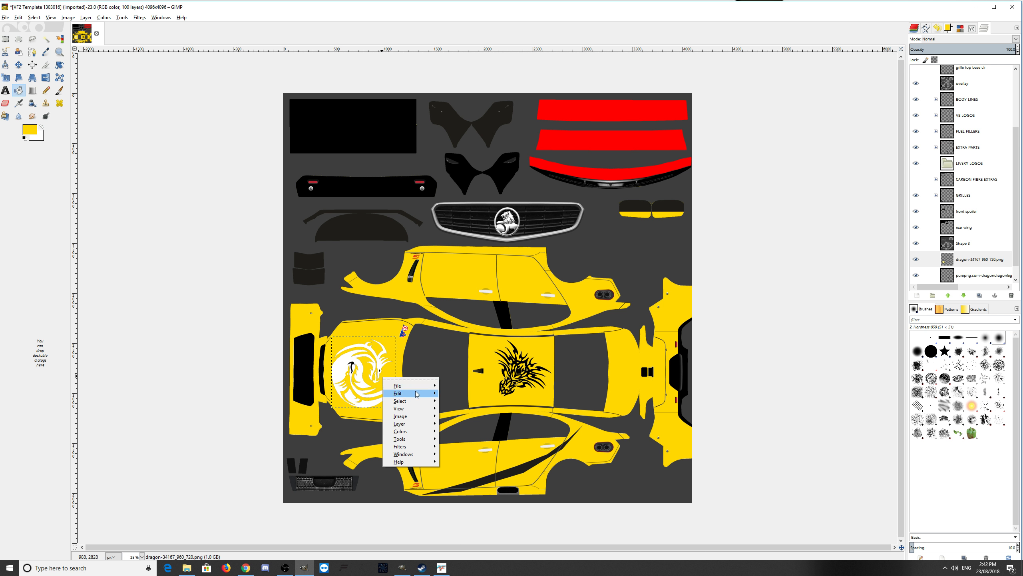
{"action": "left_click", "coordinate": [451, 383]}
{"action": "right_click", "coordinate": [363, 375]}
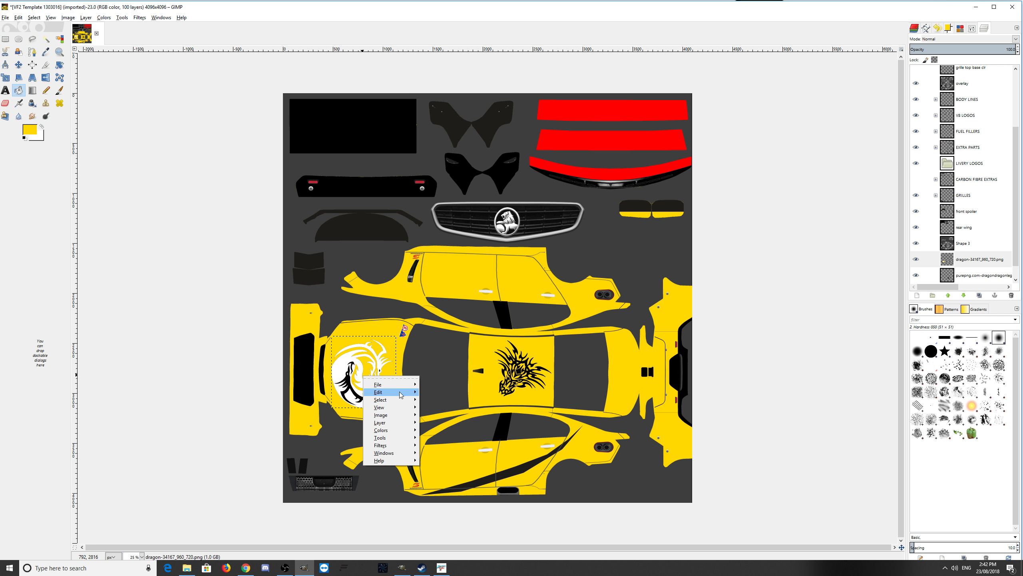
{"action": "left_click", "coordinate": [440, 391]}
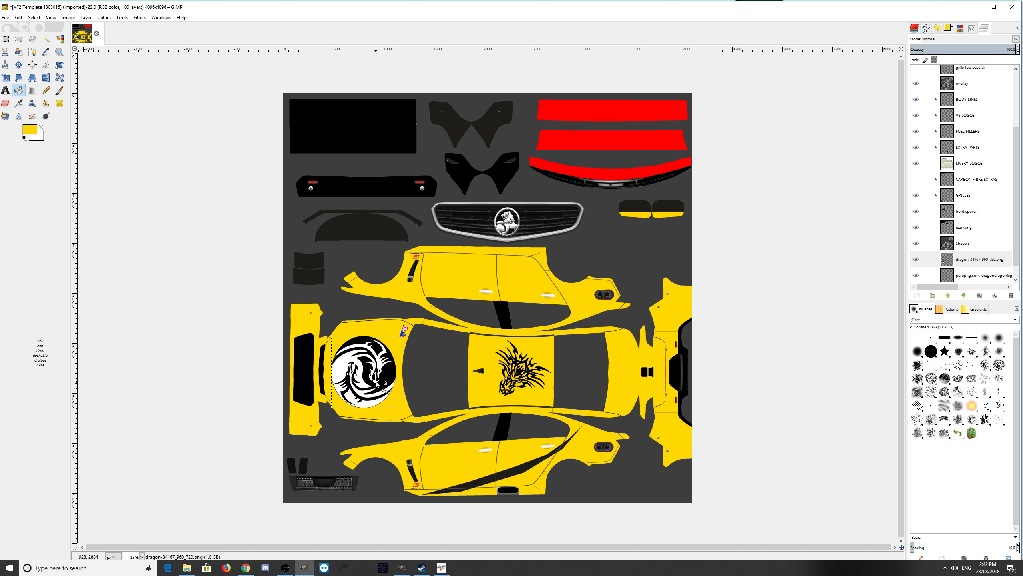
{"action": "right_click", "coordinate": [376, 383]}
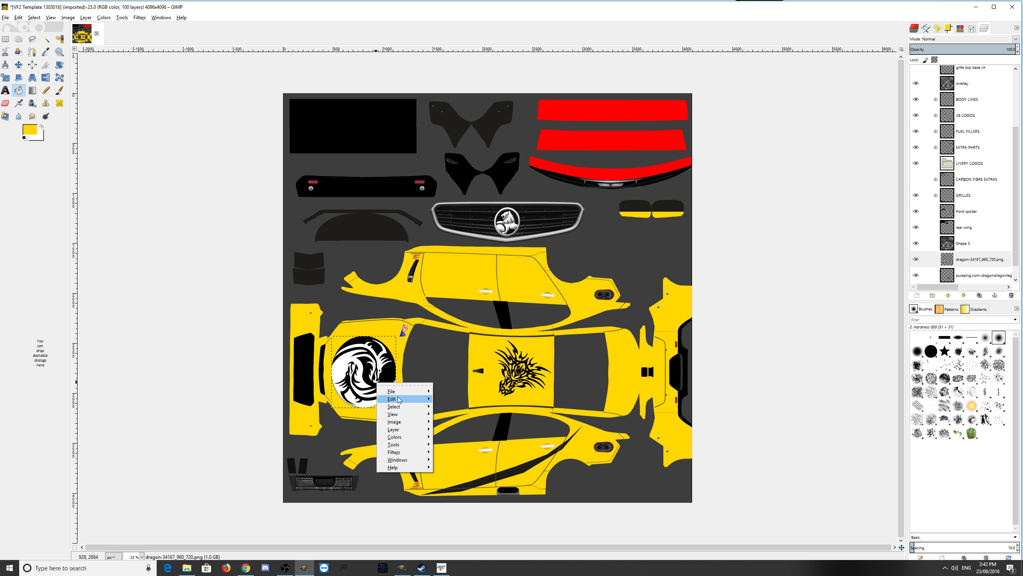
{"action": "mouse_move", "coordinate": [399, 399]}
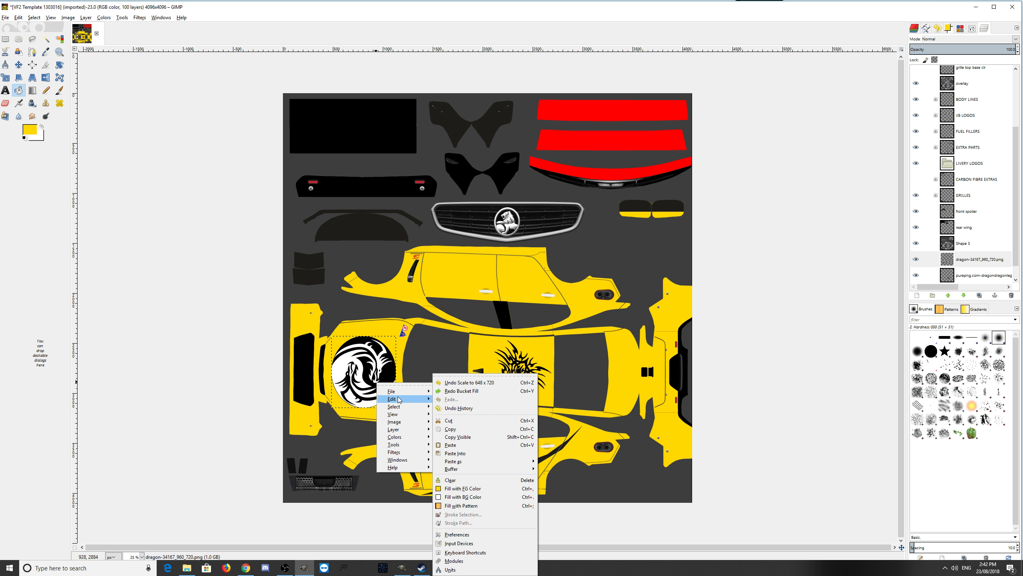
{"action": "left_click", "coordinate": [460, 320]}
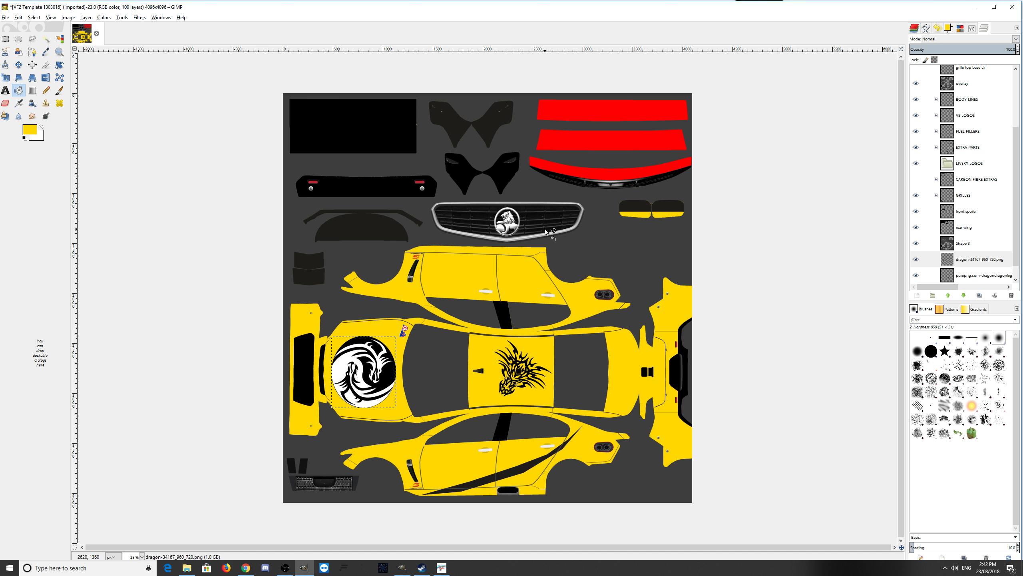
Switch to the browser and save the circular Black Dragons image from the Google results to the Desktop.
{"action": "left_click", "coordinate": [246, 568]}
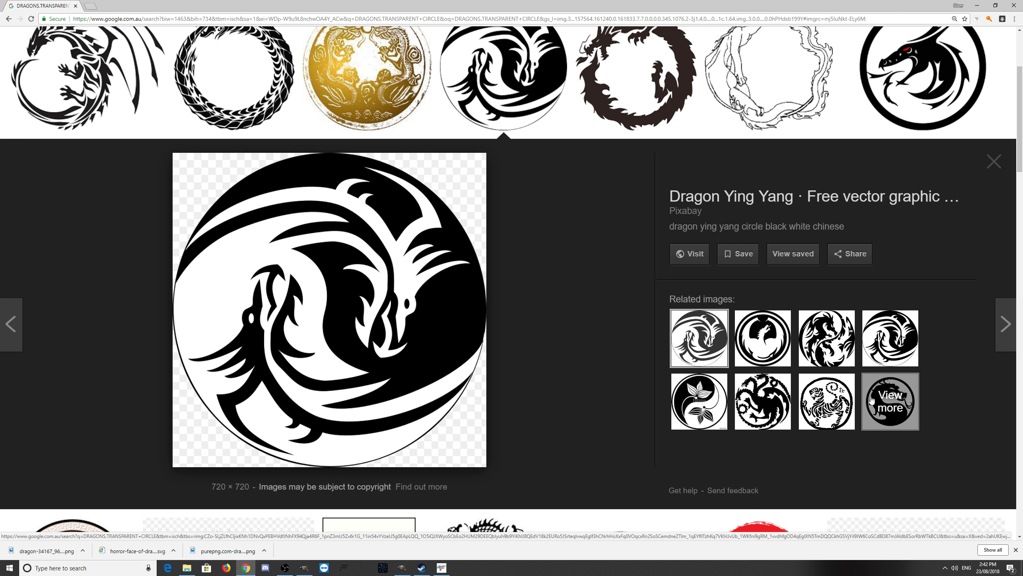
{"action": "left_click", "coordinate": [770, 341]}
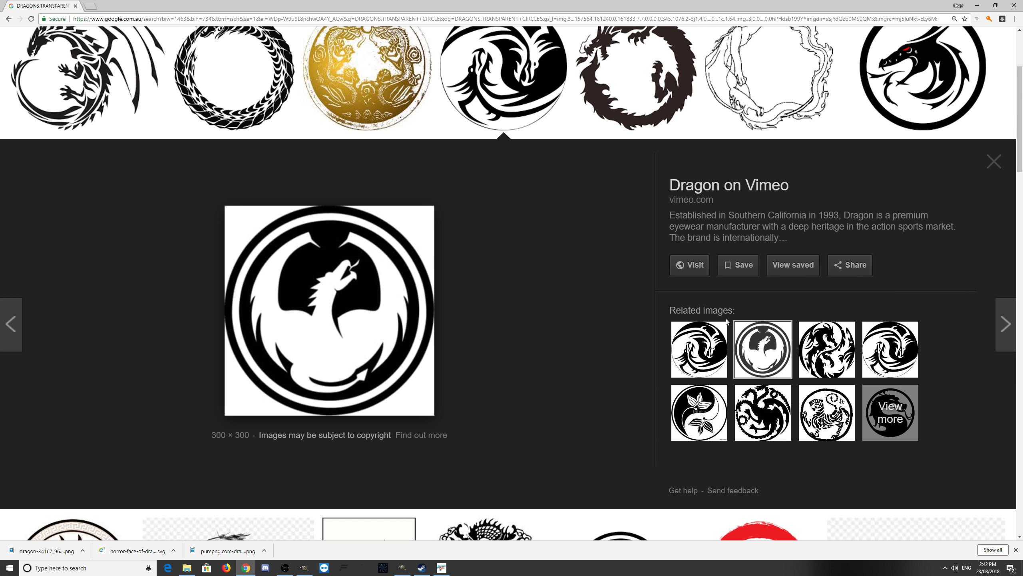
{"action": "left_click", "coordinate": [912, 80]}
{"action": "right_click", "coordinate": [906, 78]}
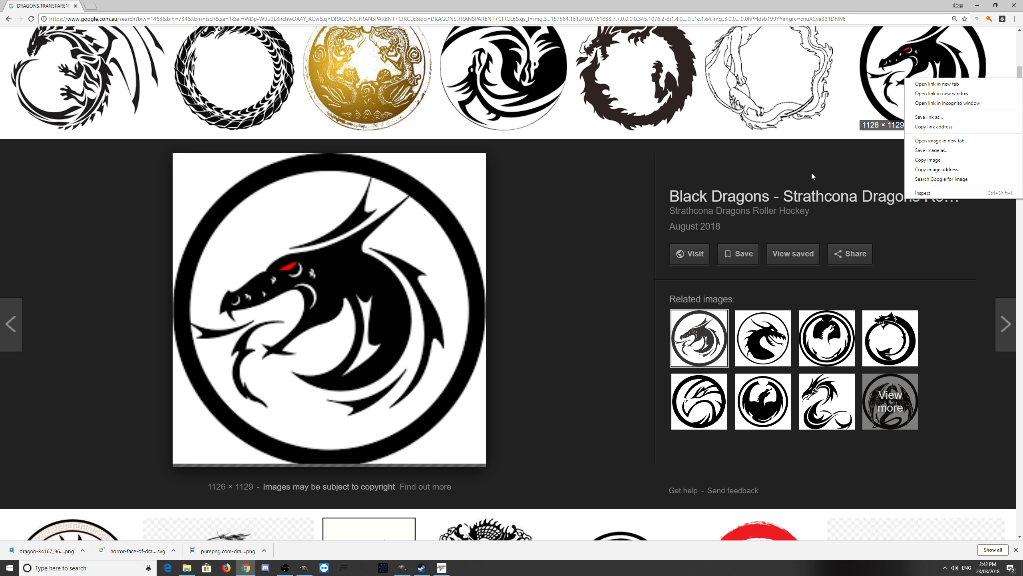
{"action": "left_click", "coordinate": [932, 150]}
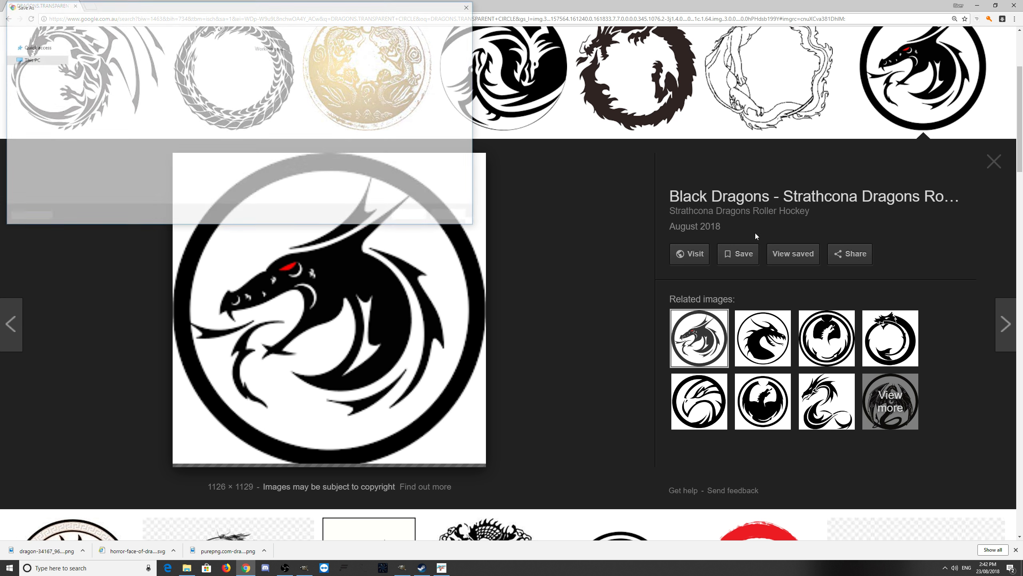
{"action": "left_click", "coordinate": [411, 215]}
Return to GIMP and bring the download image from the Desktop into the template as a new layer.
{"action": "left_click", "coordinate": [976, 5]}
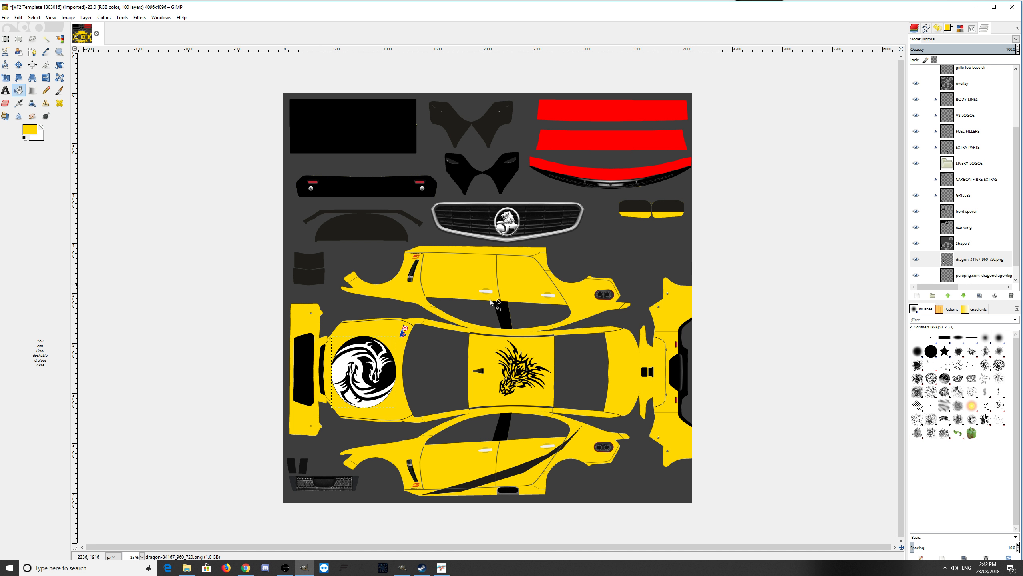
{"action": "left_click", "coordinate": [191, 569]}
{"action": "left_click_drag", "start_coordinate": [277, 376], "coordinate": [487, 472]}
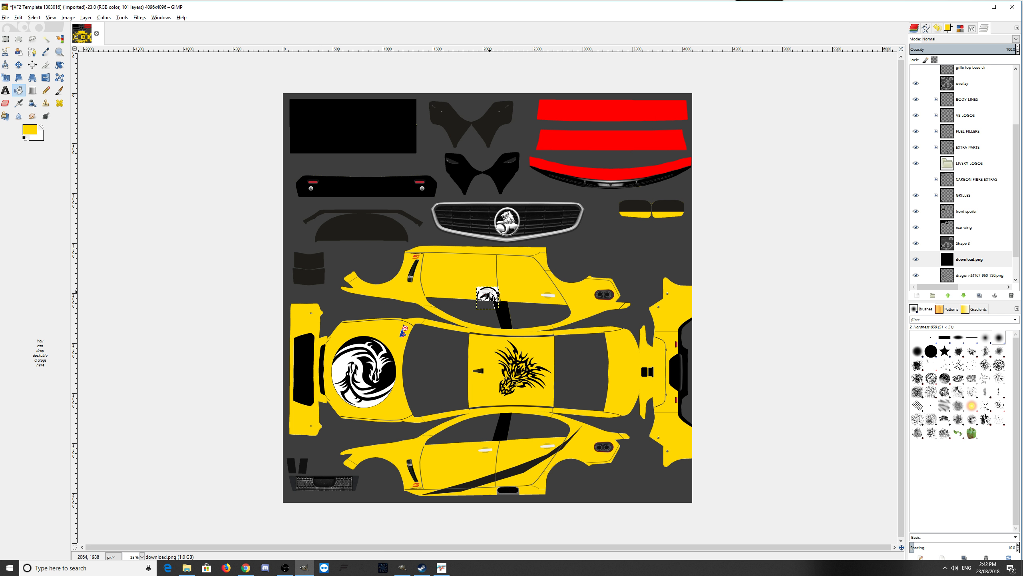
Scale the download.png dragon layer up to 592 × 629 pixels.
{"action": "left_click", "coordinate": [6, 78]}
{"action": "left_click", "coordinate": [488, 297]}
{"action": "left_click_drag", "start_coordinate": [497, 307], "coordinate": [539, 354]}
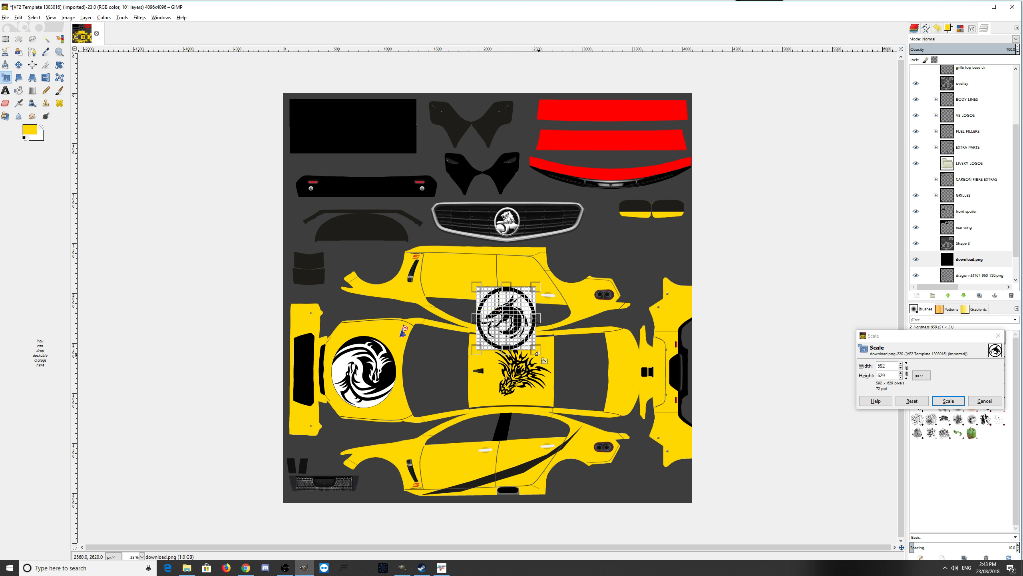
{"action": "left_click", "coordinate": [949, 401]}
Move the download.png dragon layer onto the doors of the car's upper side view.
{"action": "left_click", "coordinate": [512, 328]}
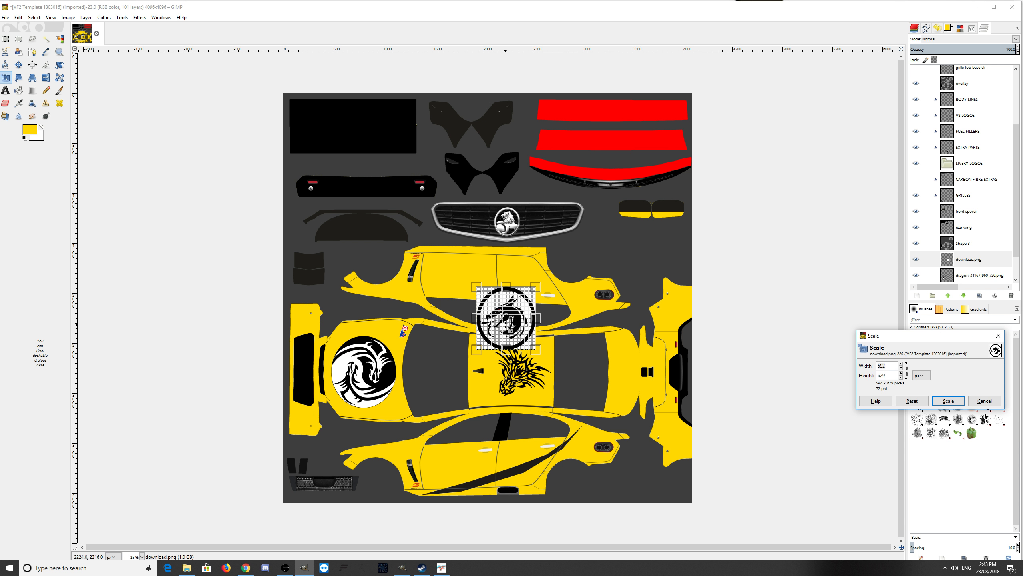
{"action": "left_click_drag", "start_coordinate": [507, 319], "coordinate": [478, 276]}
{"action": "left_click", "coordinate": [948, 401]}
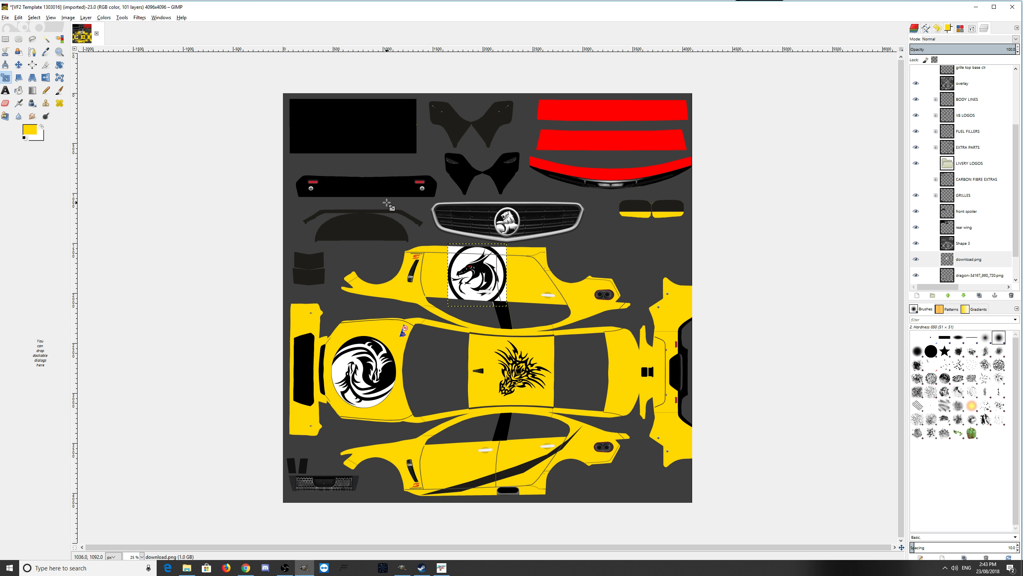
Bucket-fill the white areas inside and around the side dragon emblem with the yellow foreground colour.
{"action": "left_click", "coordinate": [18, 90]}
{"action": "left_click", "coordinate": [468, 260]}
{"action": "left_click", "coordinate": [451, 254]}
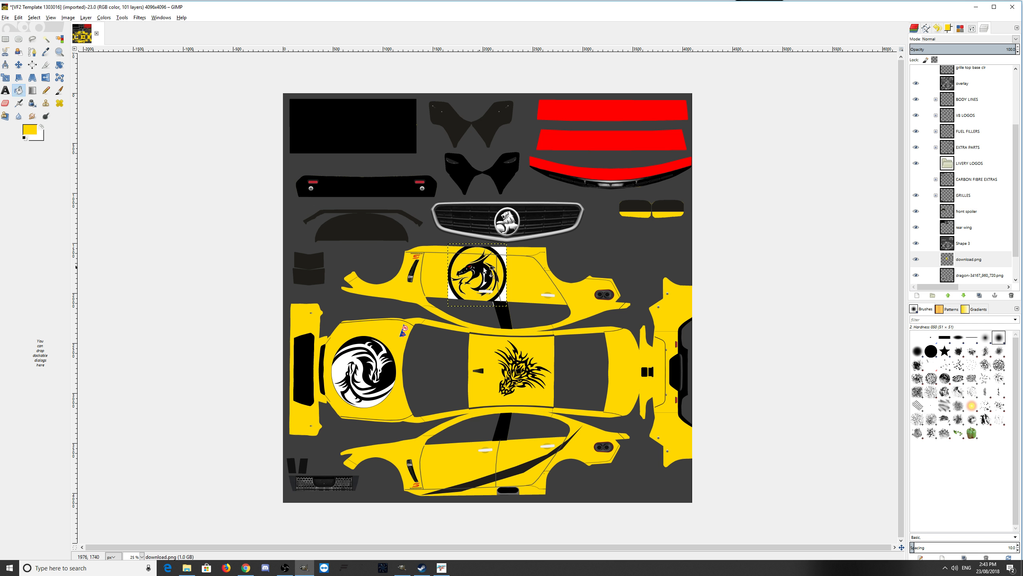
{"action": "left_click", "coordinate": [503, 256]}
{"action": "left_click", "coordinate": [502, 299]}
Save the template as DRAGON.xcf in the rf2dus skins folder.
{"action": "left_click", "coordinate": [5, 18]}
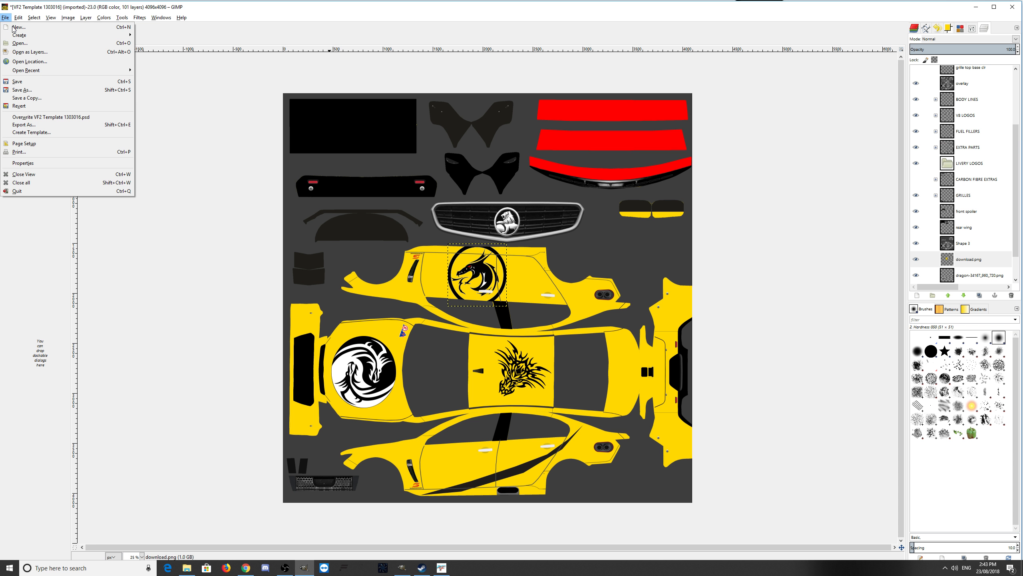
{"action": "left_click", "coordinate": [35, 90]}
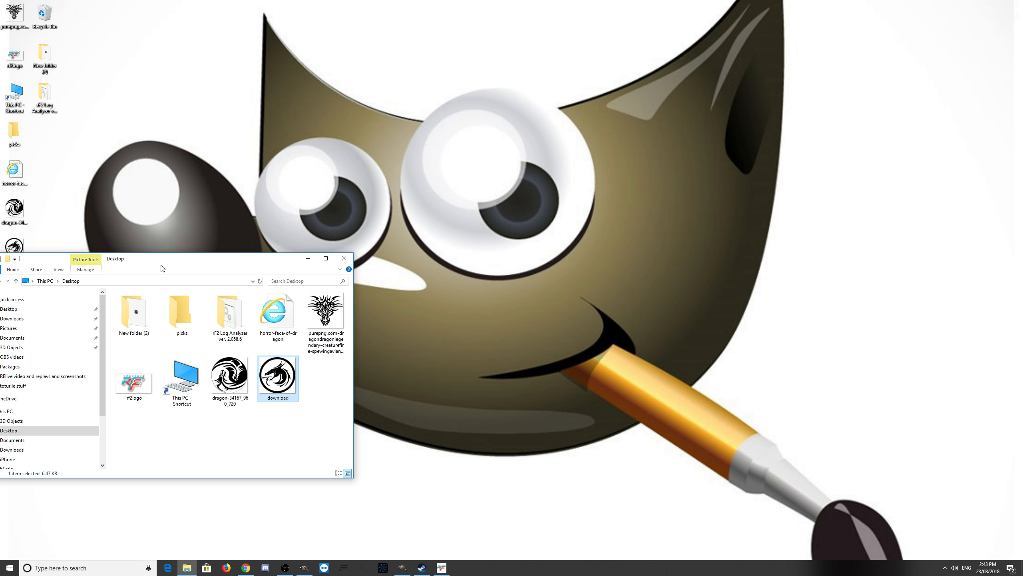
Switch back to GIMP and save a copy of the template as DRAGON.xcf on the Desktop.
{"action": "left_click_drag", "start_coordinate": [149, 264], "coordinate": [305, 170]}
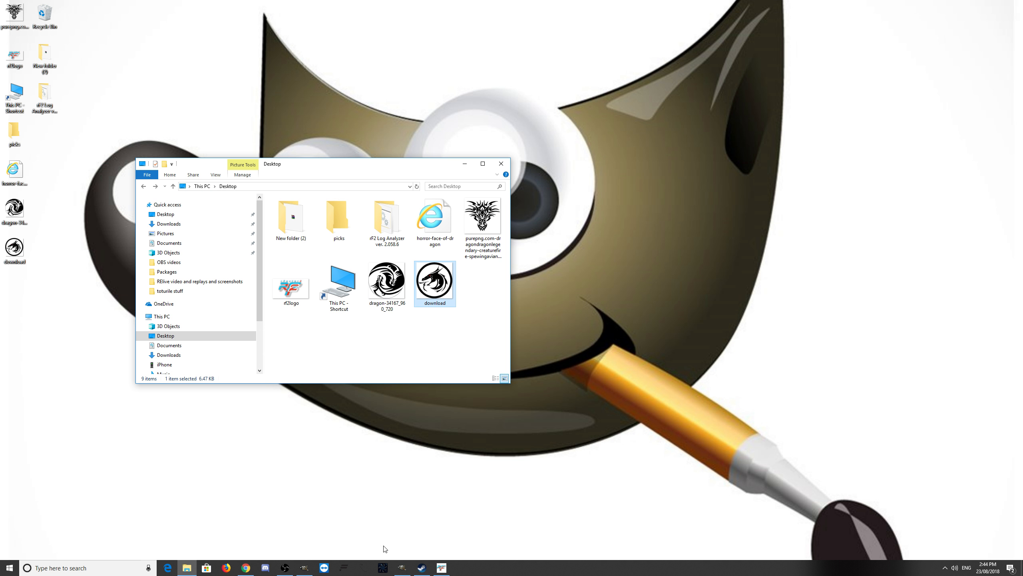
{"action": "left_click", "coordinate": [304, 567]}
{"action": "left_click", "coordinate": [4, 18]}
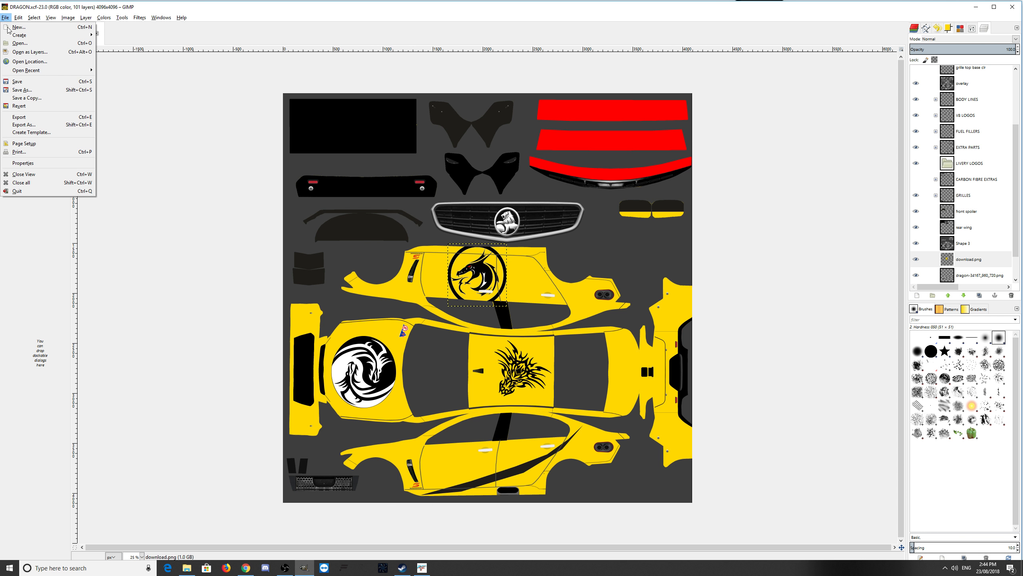
{"action": "left_click", "coordinate": [18, 90]}
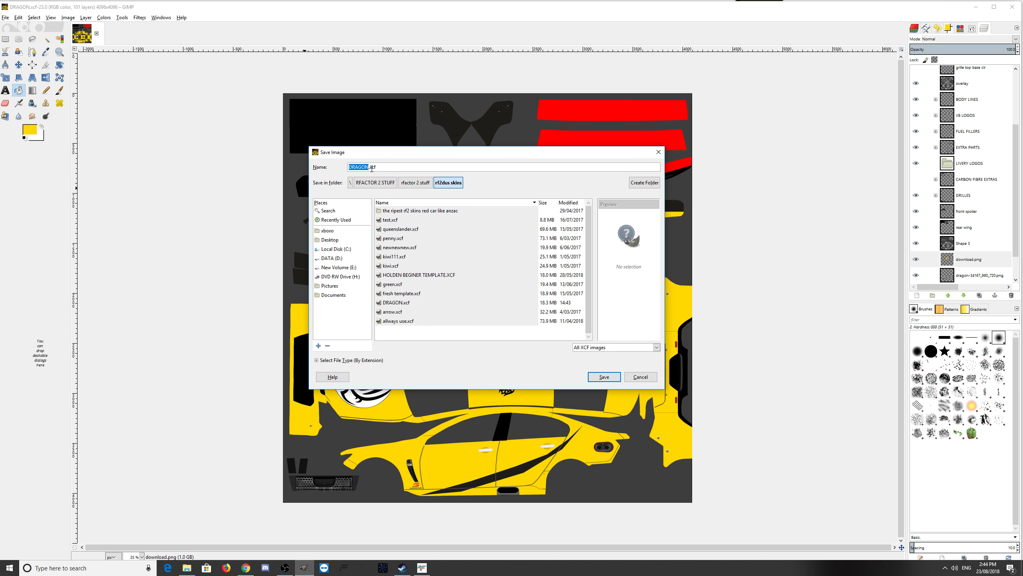
{"action": "left_click", "coordinate": [337, 239]}
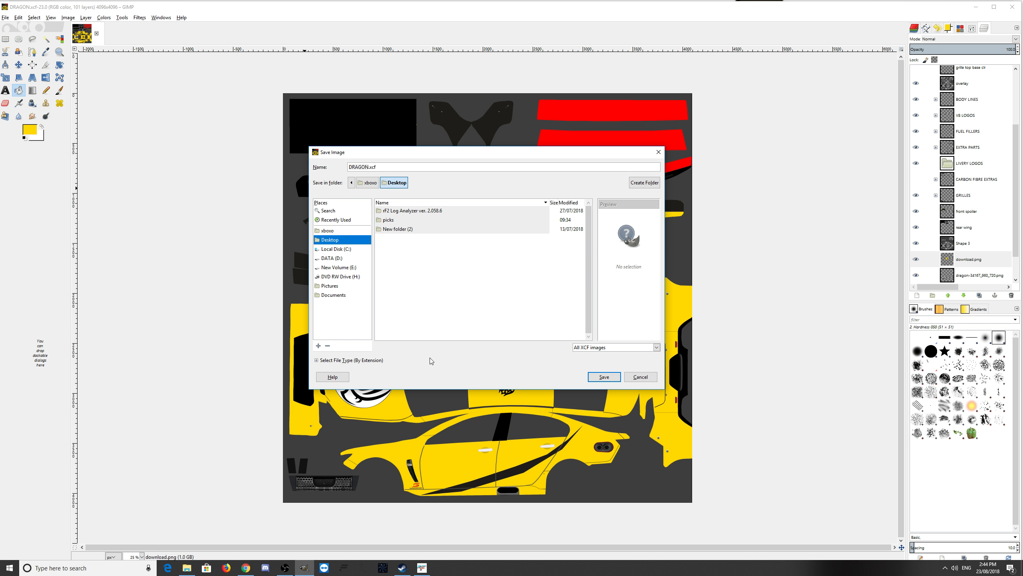
{"action": "left_click", "coordinate": [603, 377]}
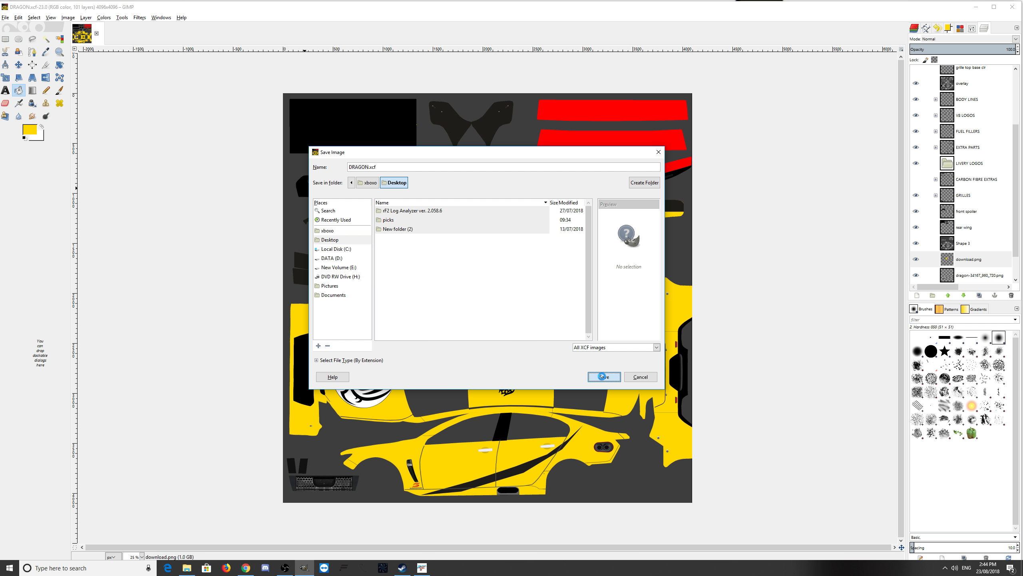
Close the template and GIMP, and reopen the saved DRAGON file from the desktop.
{"action": "left_click", "coordinate": [97, 33]}
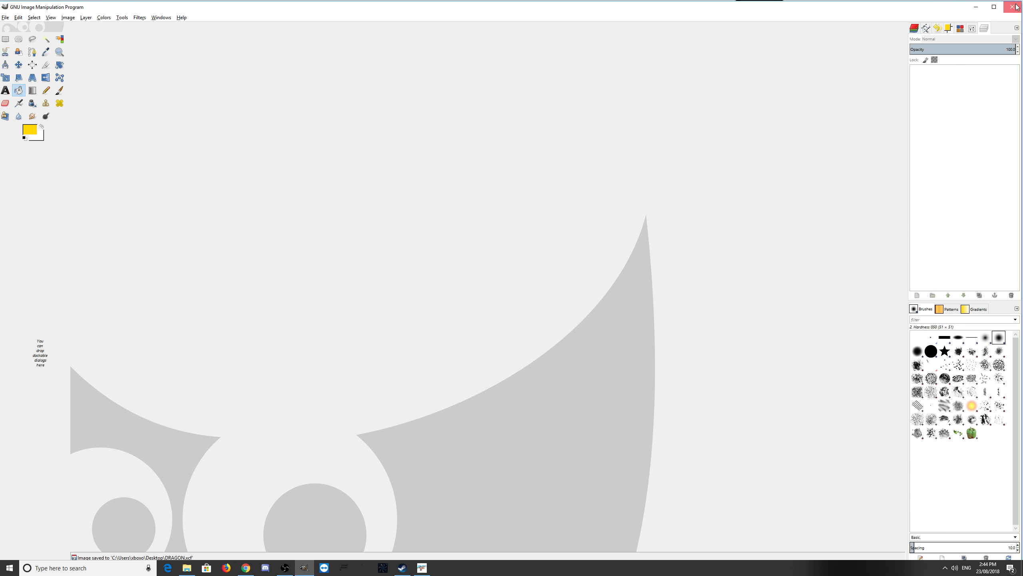
{"action": "left_click", "coordinate": [1020, 4]}
{"action": "left_click_drag", "start_coordinate": [15, 296], "coordinate": [405, 100]}
{"action": "left_click_drag", "start_coordinate": [417, 169], "coordinate": [563, 270]}
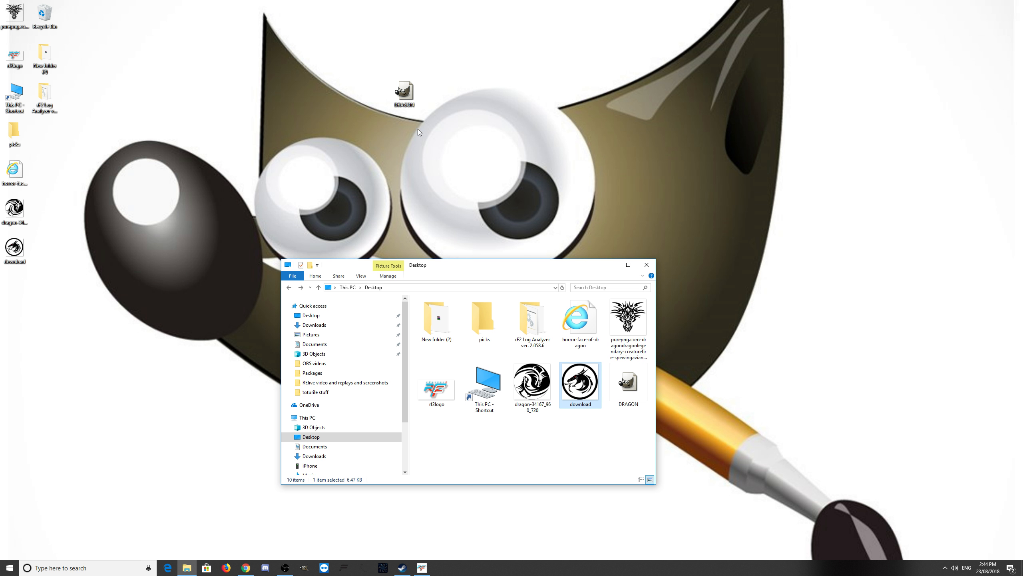
{"action": "double_click", "coordinate": [406, 92]}
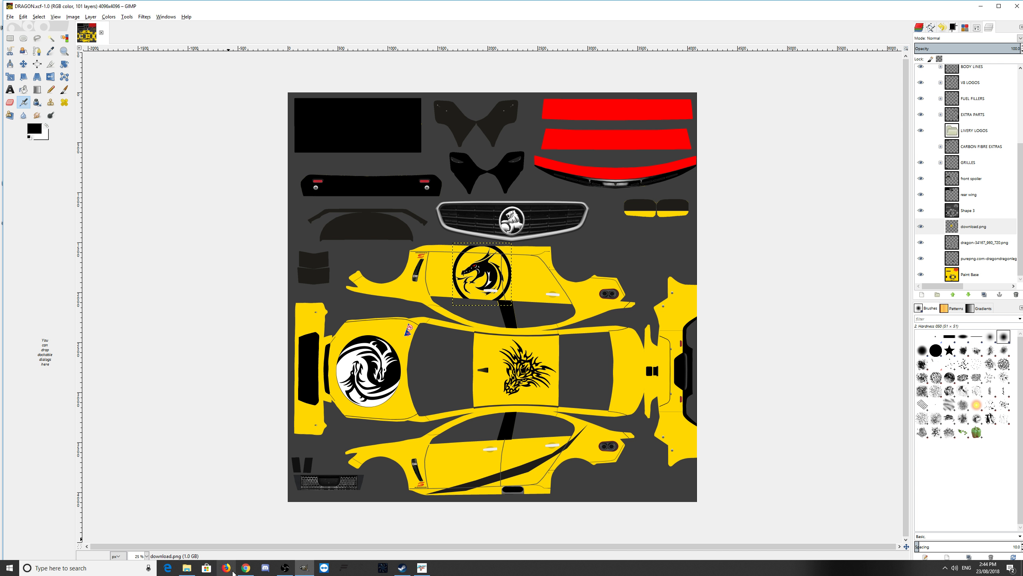
Switch to Chrome and search Google Images for "DRAGONS BACGROUNDS".
{"action": "left_click", "coordinate": [246, 567]}
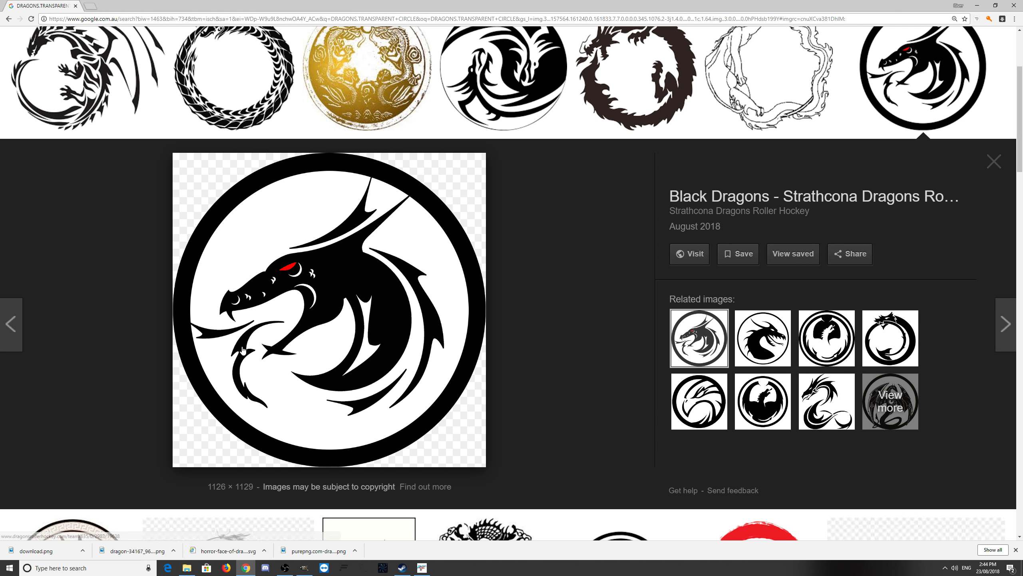
{"action": "scroll", "coordinate": [420, 334], "scroll_direction": "up", "scroll_amount": 3}
{"action": "triple_click", "coordinate": [246, 54]}
{"action": "type", "text": "DRAGONS "}
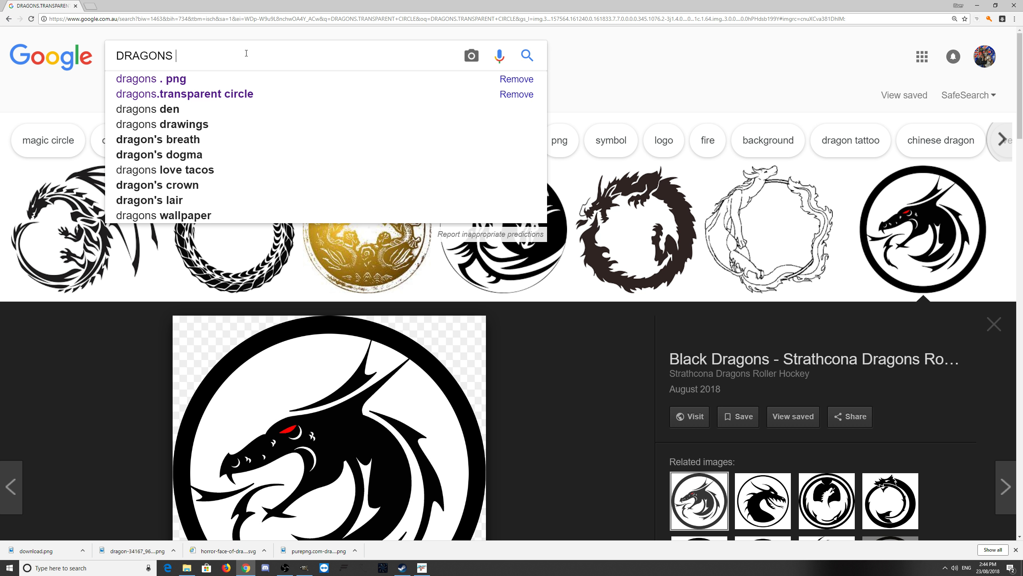
{"action": "type", "text": "BA"}
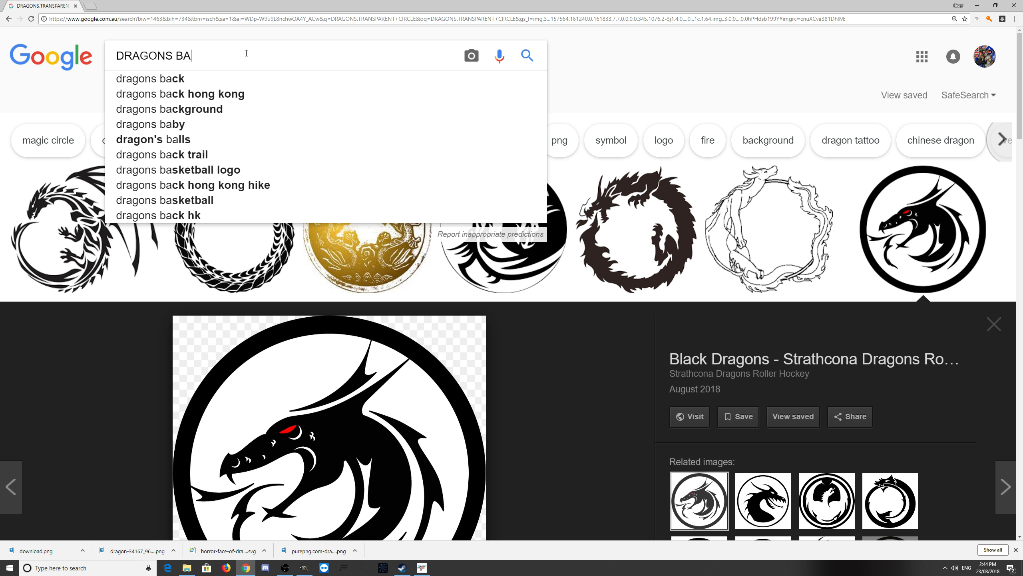
{"action": "type", "text": "CGROUNDS"}
{"action": "key", "text": "Return"}
Change the image search to "DRAGONS PATTERNS" and look through the pattern pictures.
{"action": "double_click", "coordinate": [177, 56]}
{"action": "type", "text": "PATTERNS"}
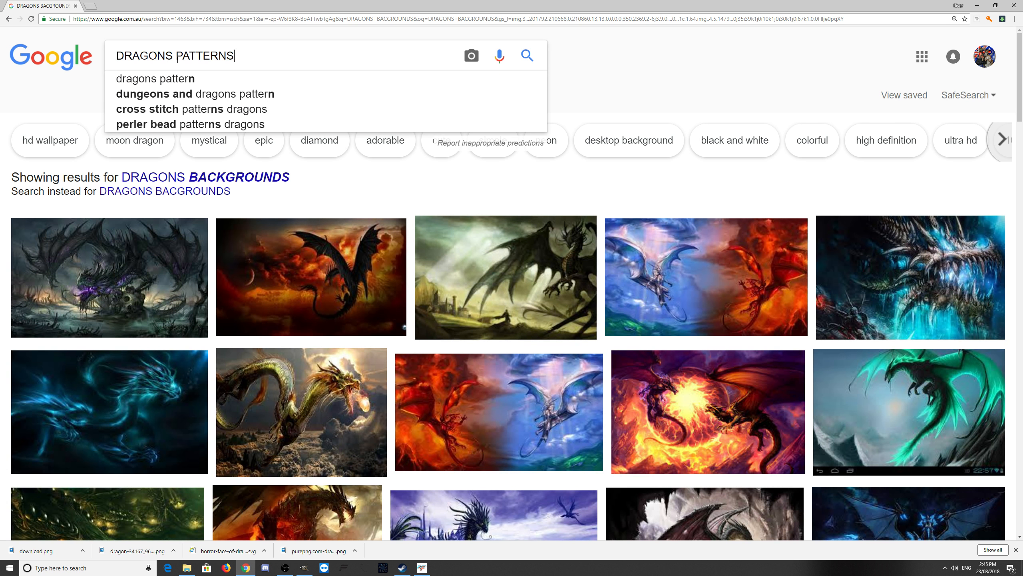
{"action": "key", "text": "Return"}
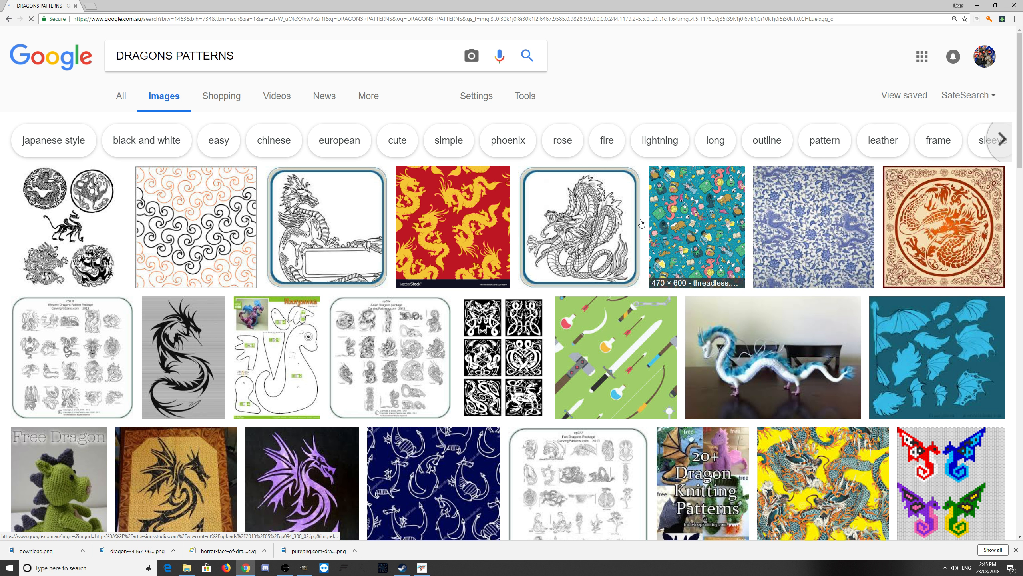
{"action": "scroll", "coordinate": [731, 231], "scroll_direction": "down", "scroll_amount": 1}
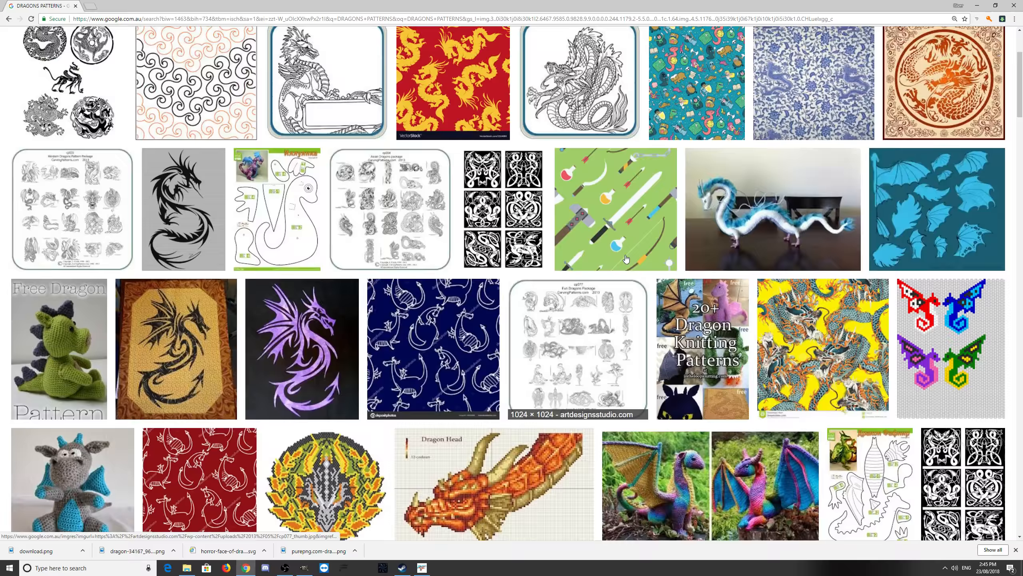
{"action": "scroll", "coordinate": [920, 226], "scroll_direction": "up", "scroll_amount": 1}
Save the orange Chinese dragon pattern image to the Desktop as the JPEG chinese-dragon-pattern-11849901.
{"action": "left_click", "coordinate": [923, 218]}
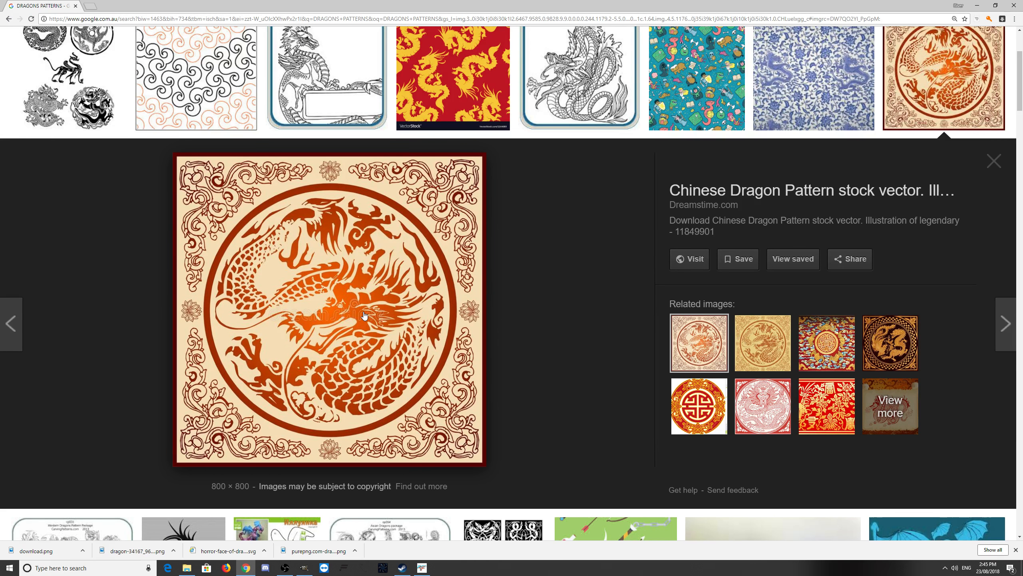
{"action": "right_click", "coordinate": [365, 315]}
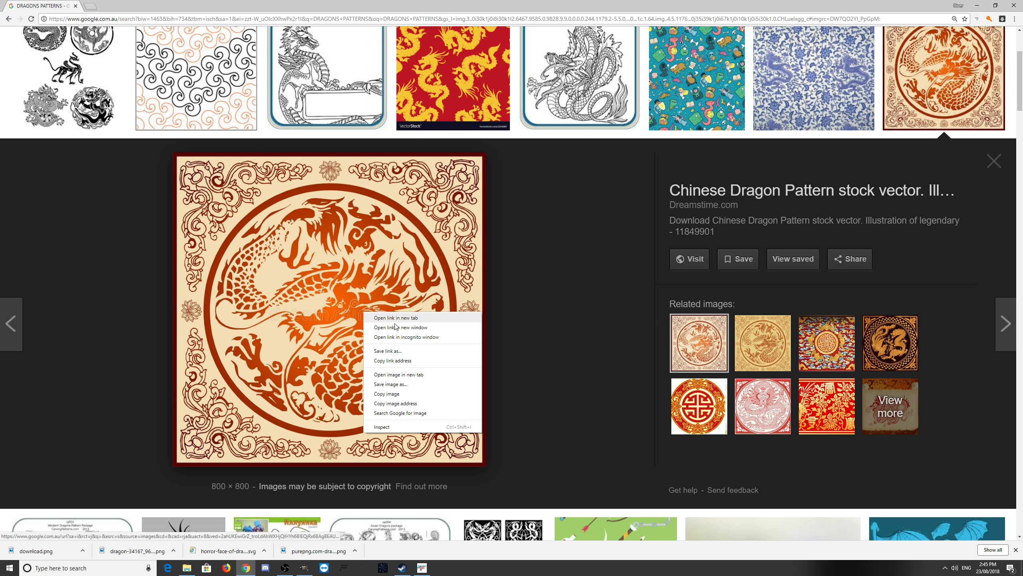
{"action": "left_click", "coordinate": [393, 384]}
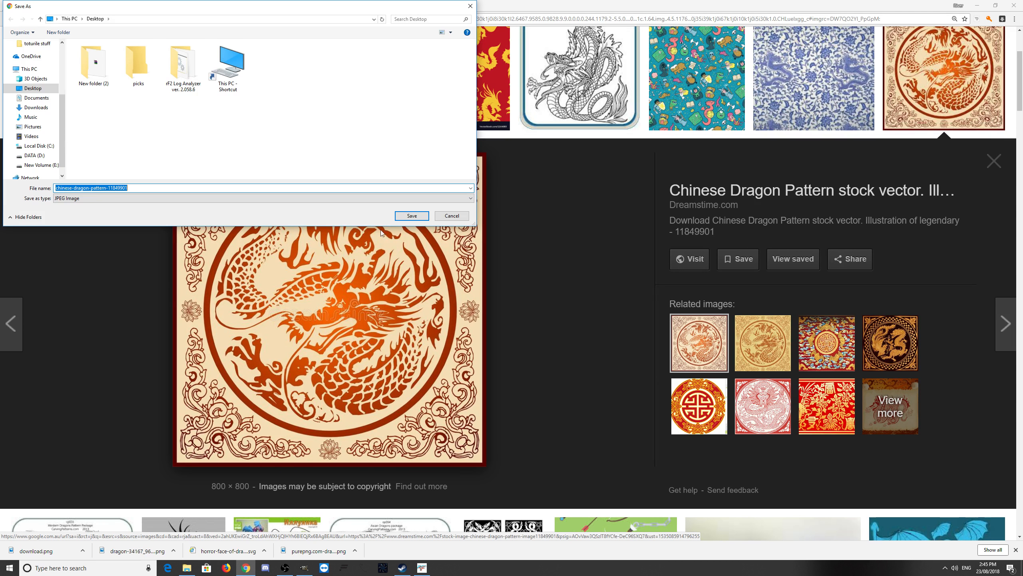
{"action": "left_click", "coordinate": [409, 217]}
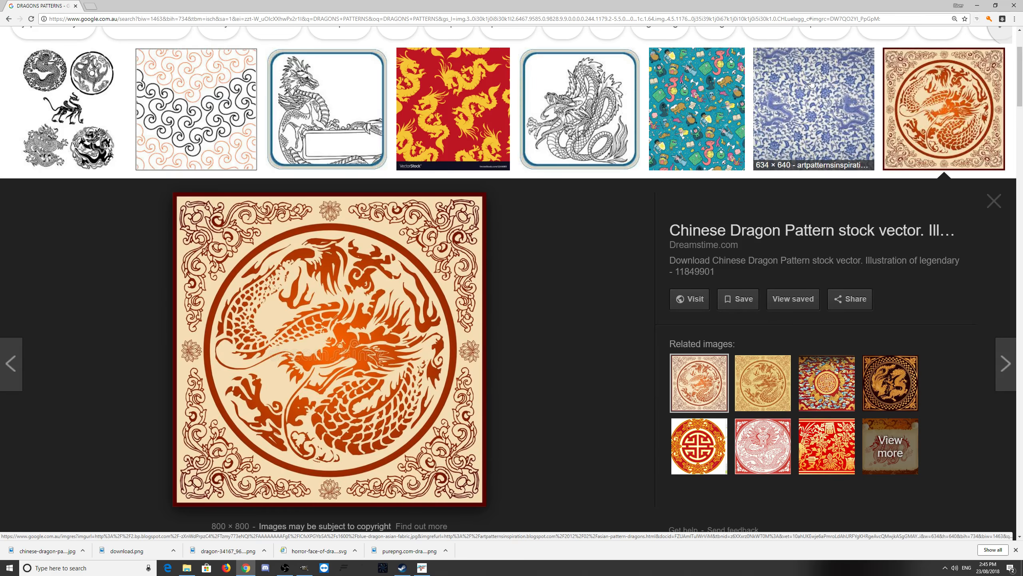
Save the blue-and-white Asian dragon fabric pattern image and minimize the browser.
{"action": "left_click", "coordinate": [820, 109]}
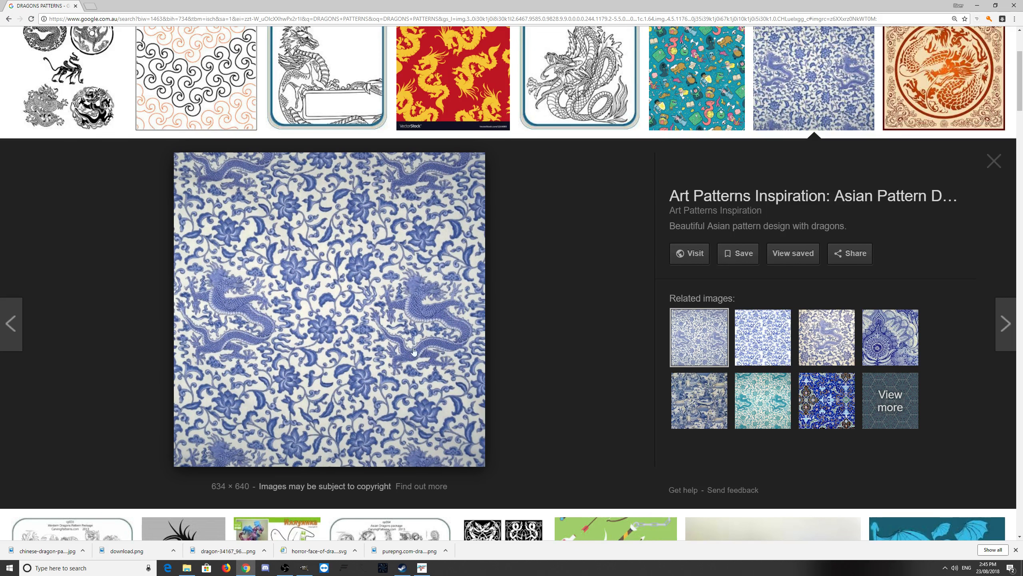
{"action": "right_click", "coordinate": [345, 319]}
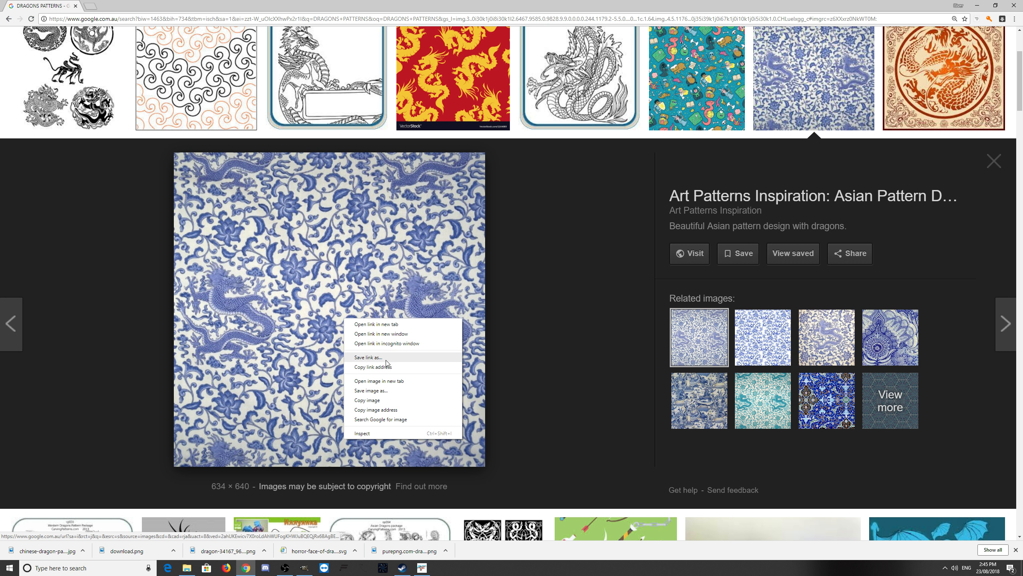
{"action": "left_click", "coordinate": [371, 390]}
{"action": "left_click", "coordinate": [402, 212]}
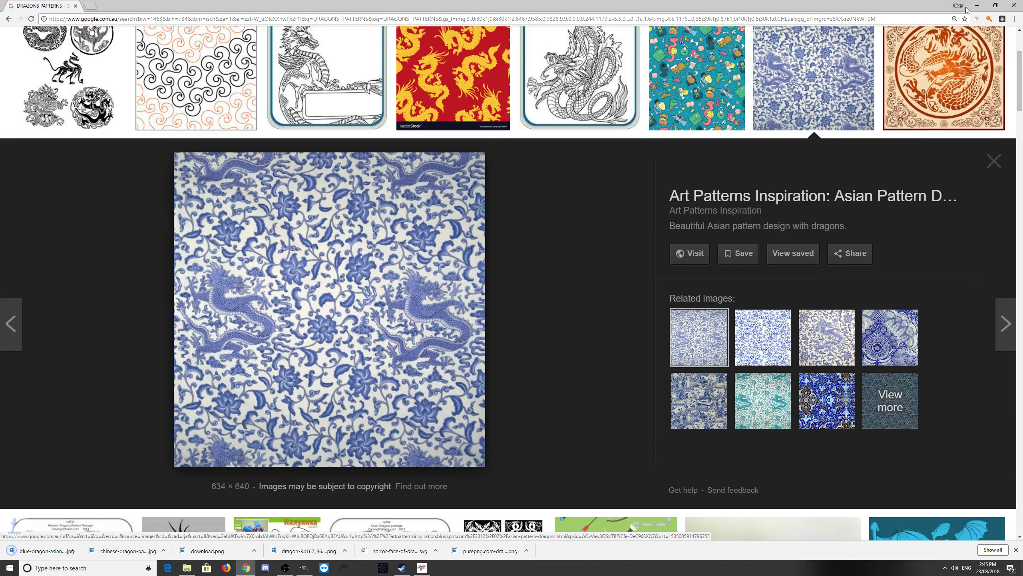
{"action": "left_click", "coordinate": [977, 5]}
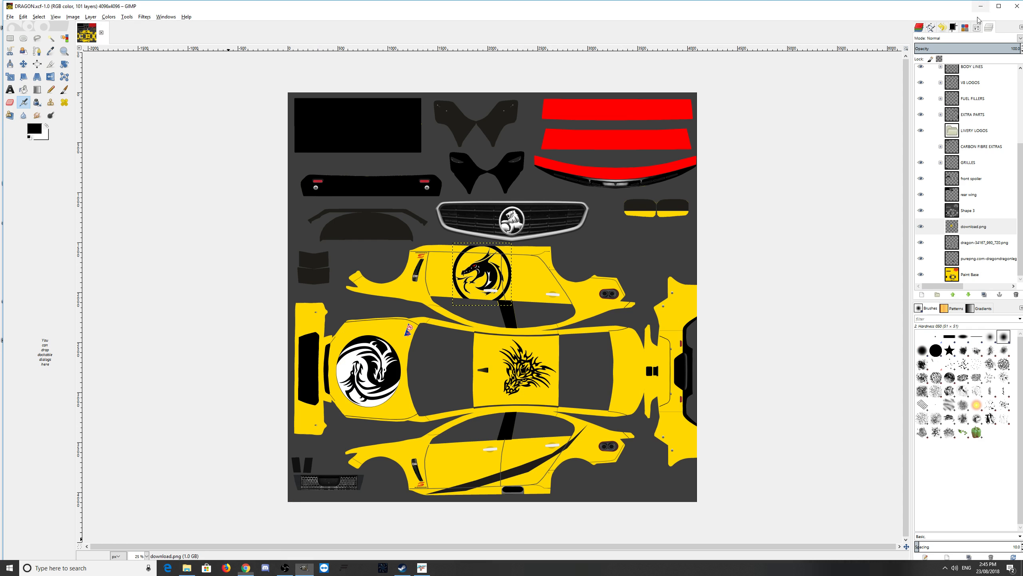
Add blue-dragon-asian-fabric.jpg as a layer above download.png and stretch it to 4050 × 4092 pixels over the whole template.
{"action": "left_click", "coordinate": [187, 568]}
{"action": "left_click_drag", "start_coordinate": [484, 440], "coordinate": [546, 257]}
{"action": "left_click", "coordinate": [10, 77]}
{"action": "left_click", "coordinate": [492, 297]}
{"action": "left_click_drag", "start_coordinate": [462, 265], "coordinate": [291, 92]}
{"action": "left_click_drag", "start_coordinate": [524, 330], "coordinate": [693, 499]}
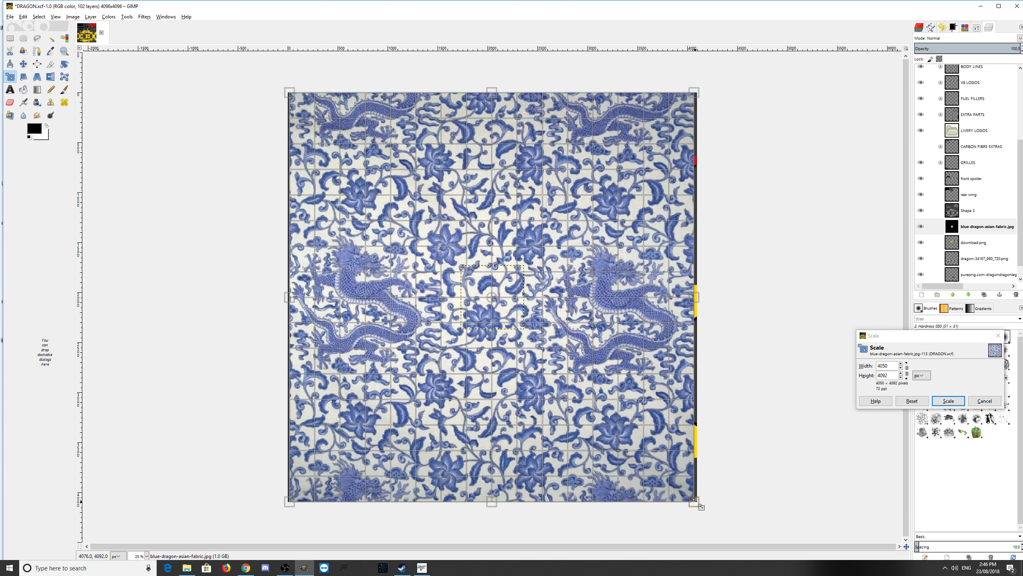